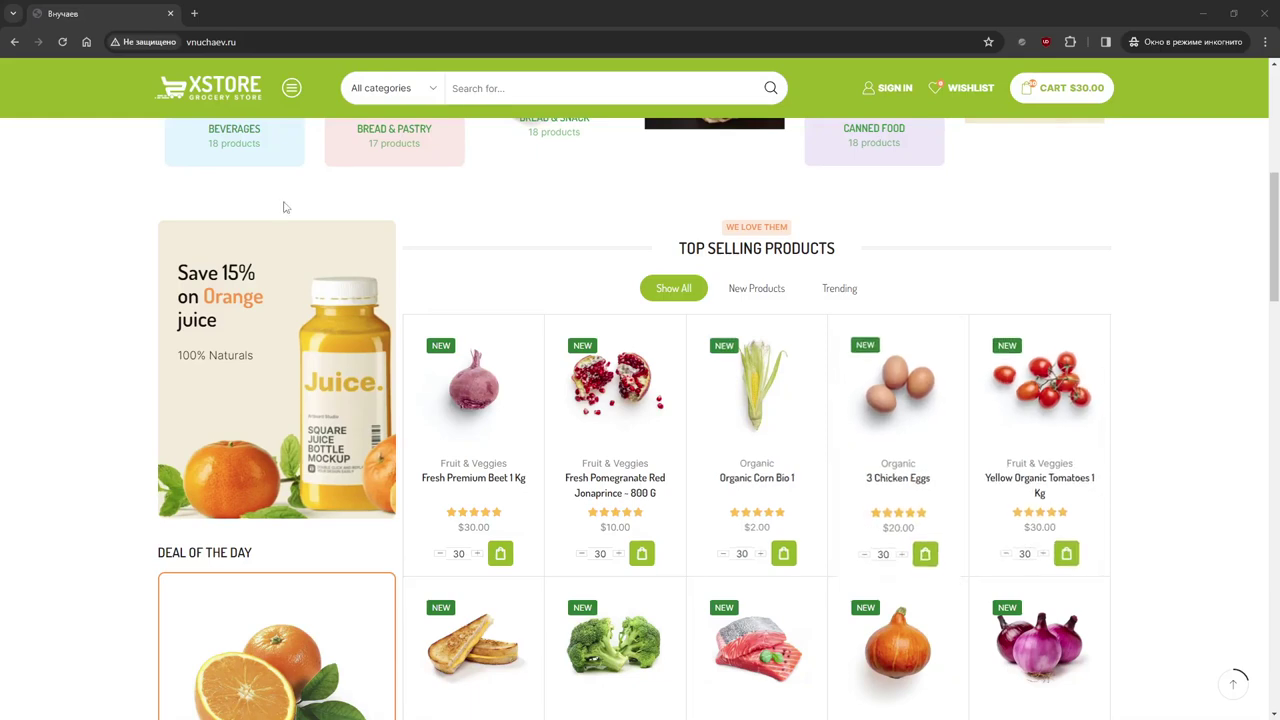
# Go to the site's WordPress admin, list all products, and open Organic Corn Bio 1 for editing
pyautogui.moveTo(460, 14); pyautogui.dragTo(216, 42)
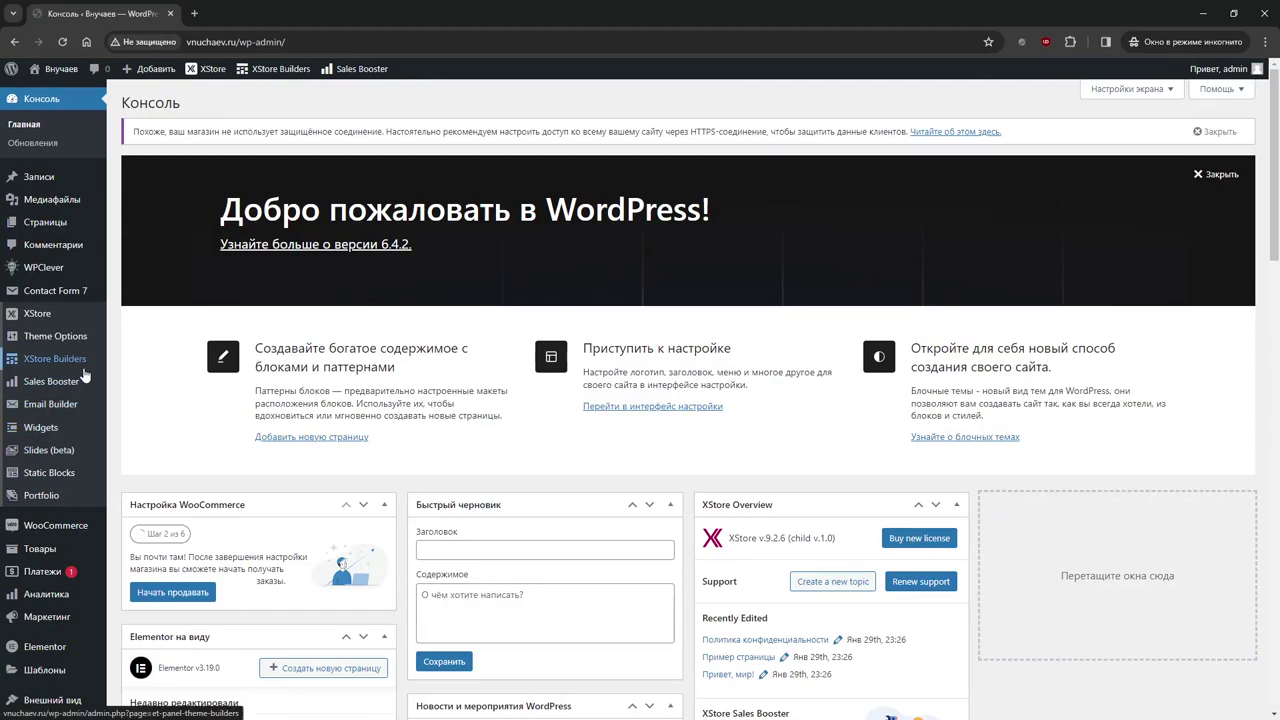
pyautogui.click(36, 552)
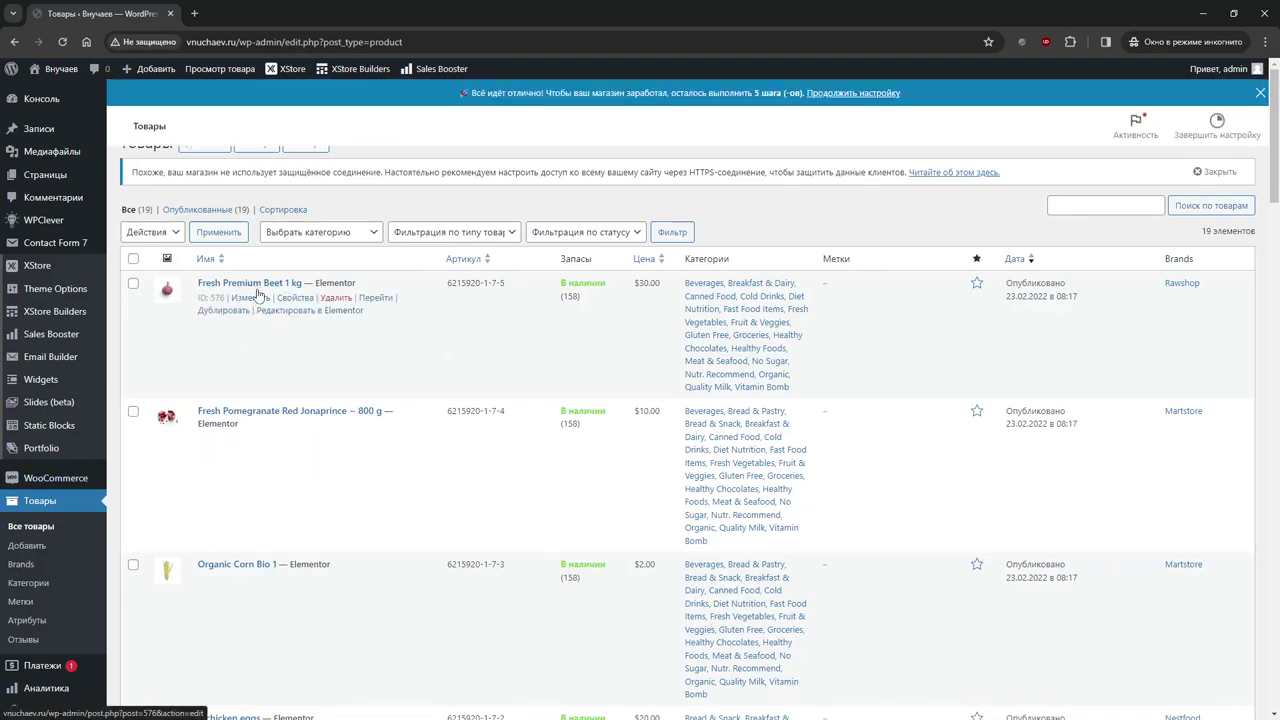
pyautogui.scroll(-1, 257, 293)
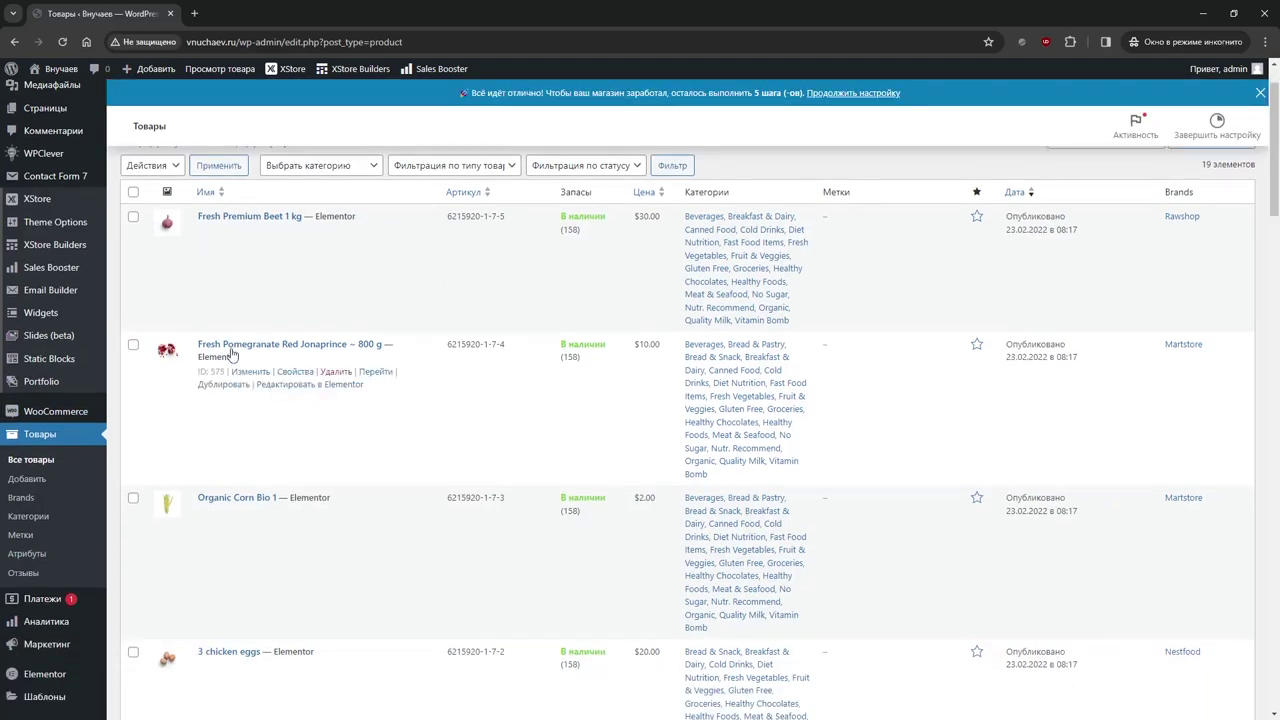
pyautogui.scroll(-1, 232, 372)
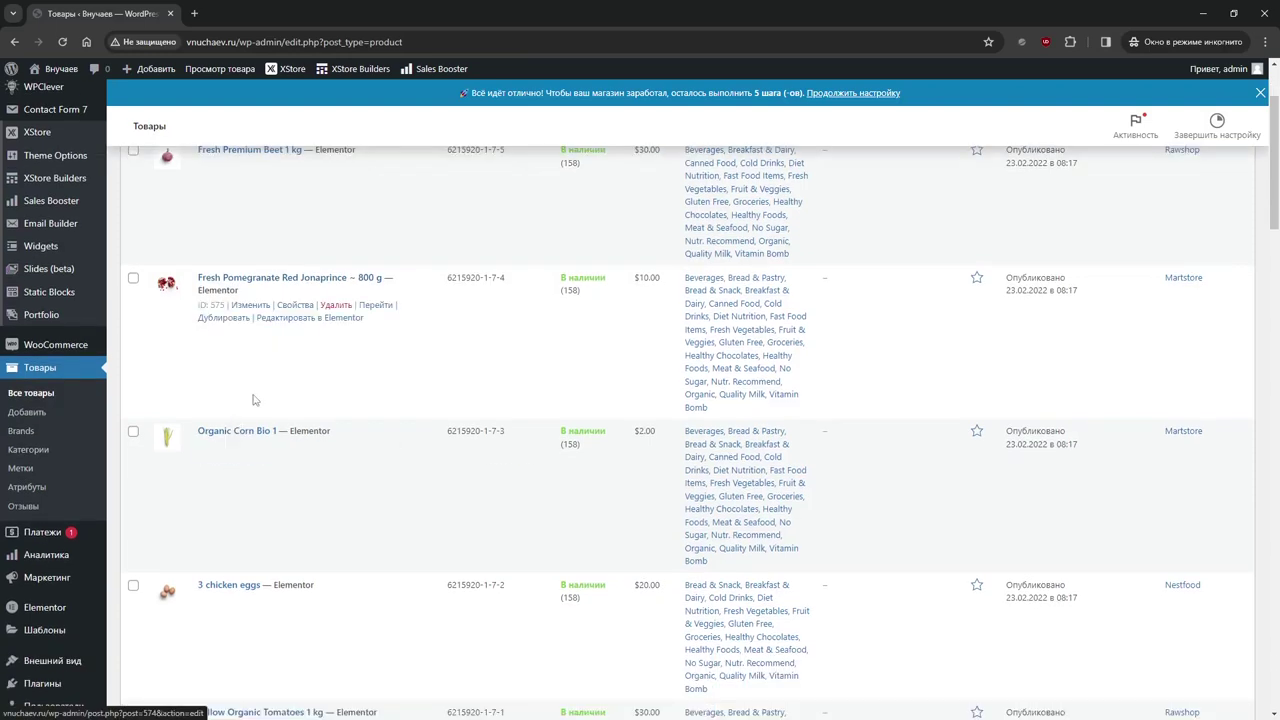
pyautogui.scroll(2, 253, 398)
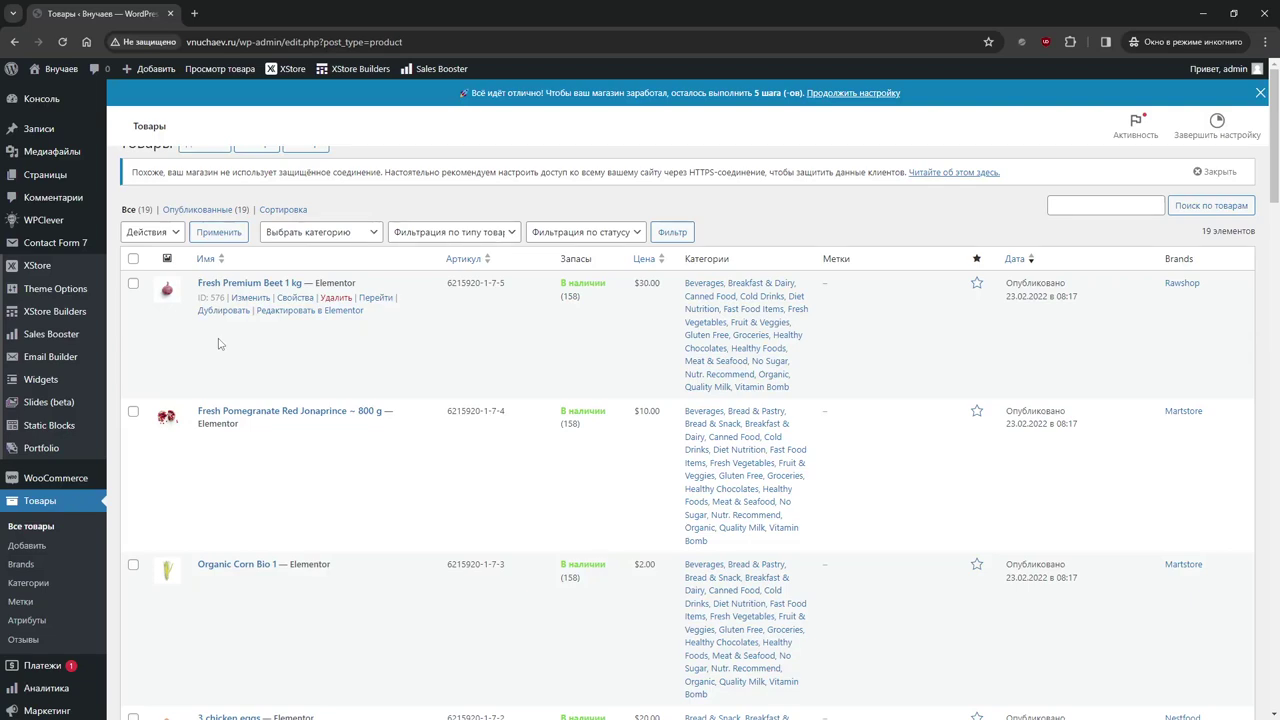
pyautogui.click(214, 566)
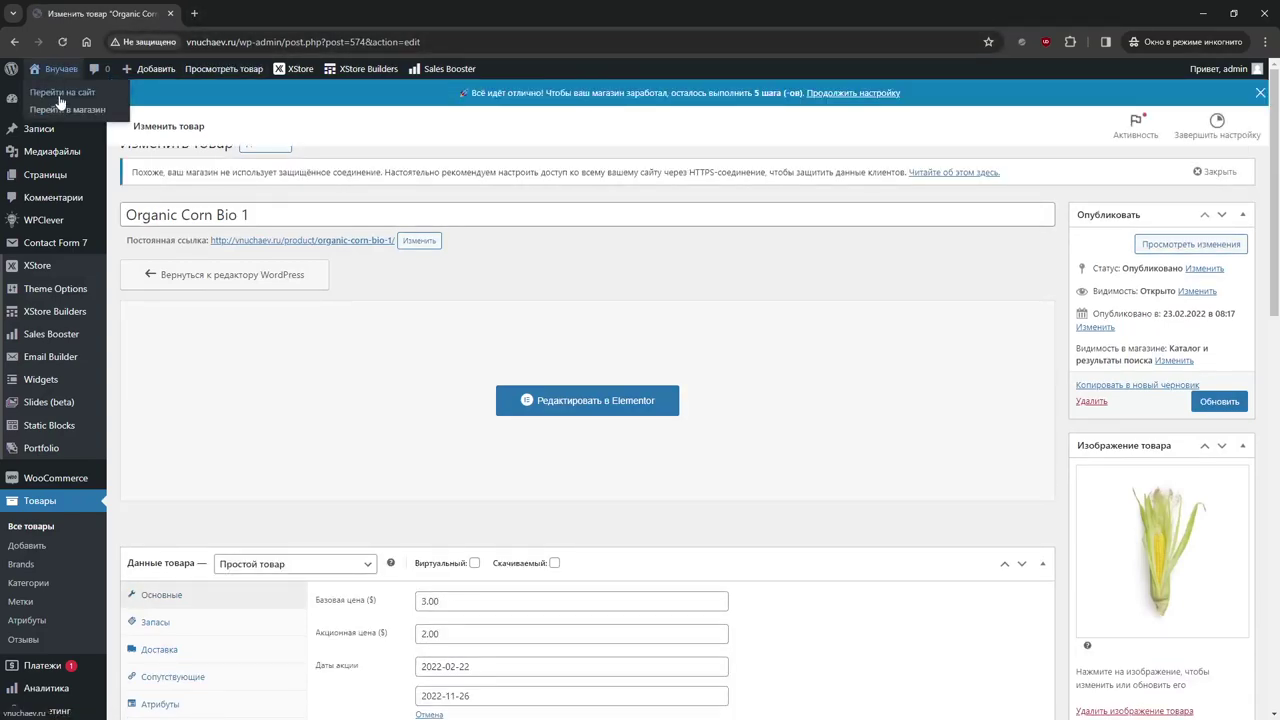
# Open the storefront in a new tab and browse the products in the Quality Milk category
pyautogui.middleClick(140, 70)
pyautogui.click(236, 14)
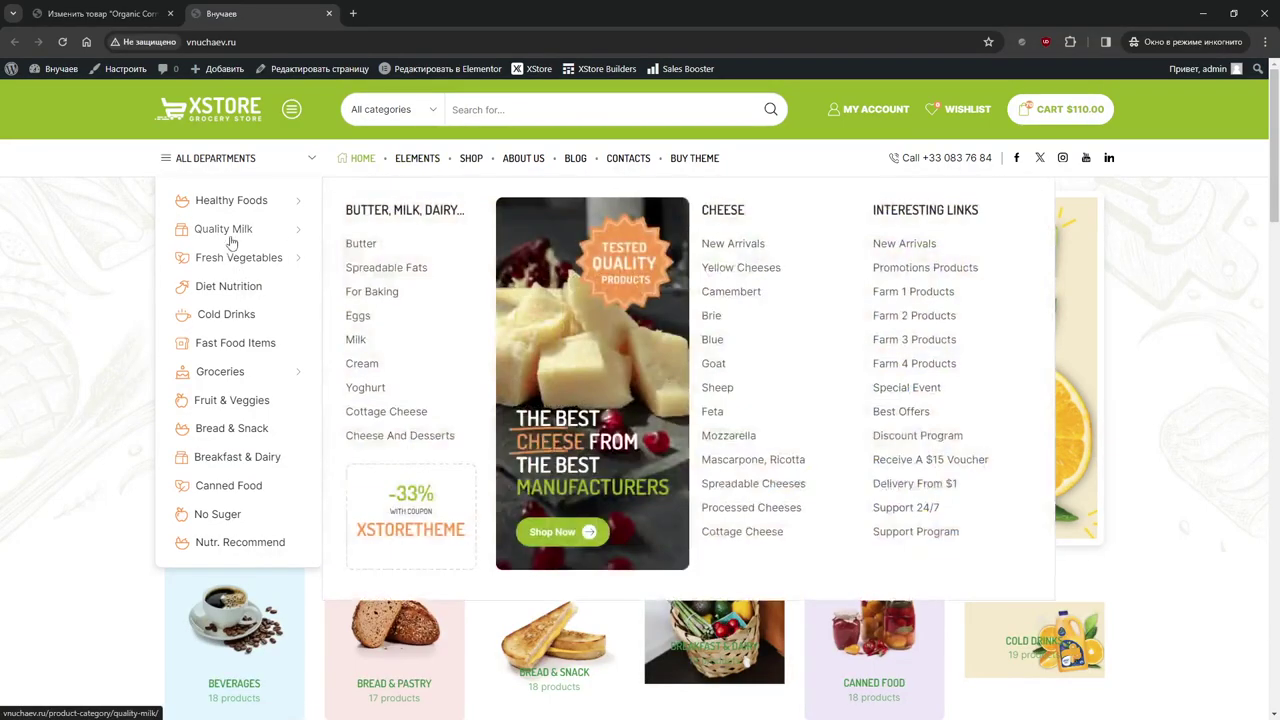
pyautogui.click(229, 230)
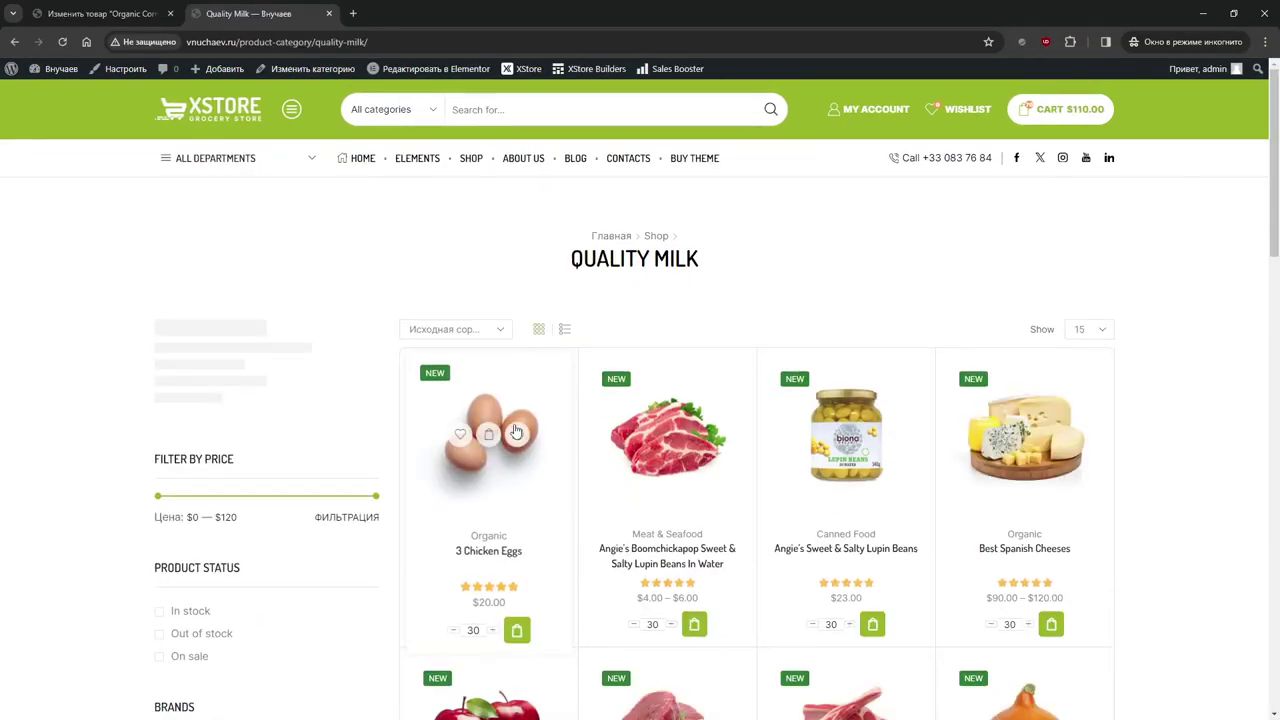
pyautogui.scroll(-2, 490, 460)
pyautogui.scroll(1, 485, 370)
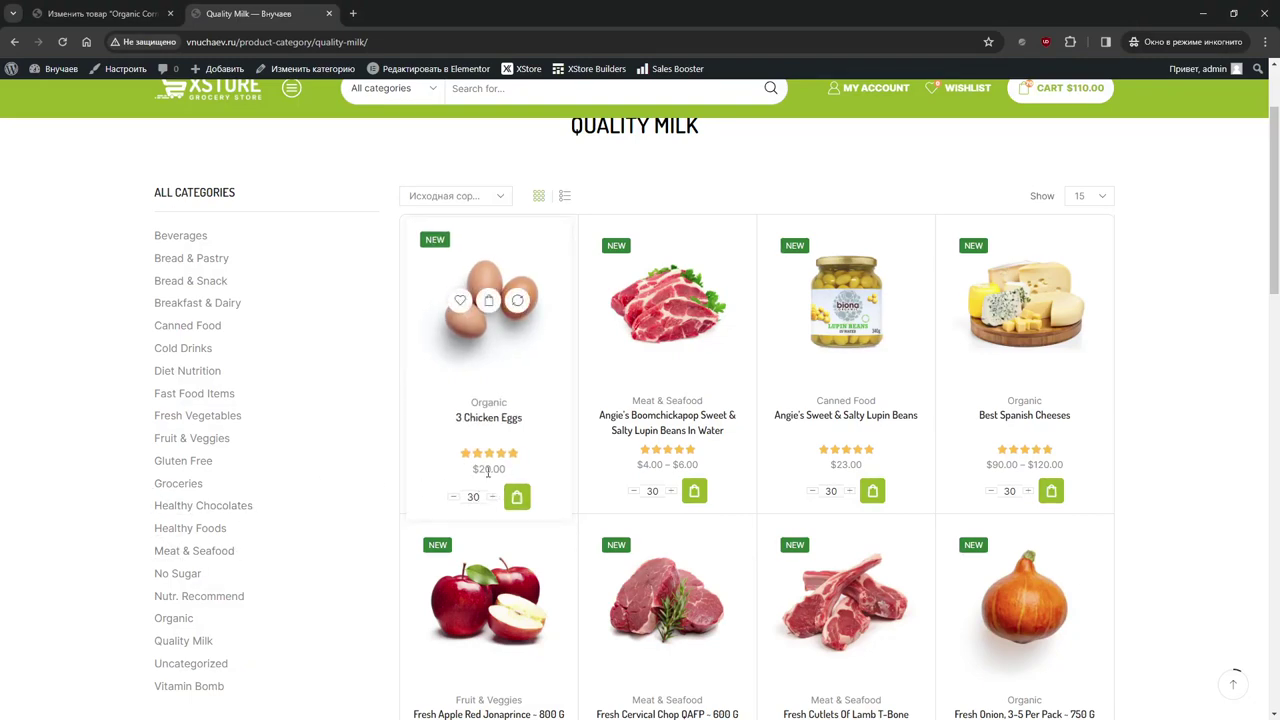
pyautogui.scroll(2, 488, 470)
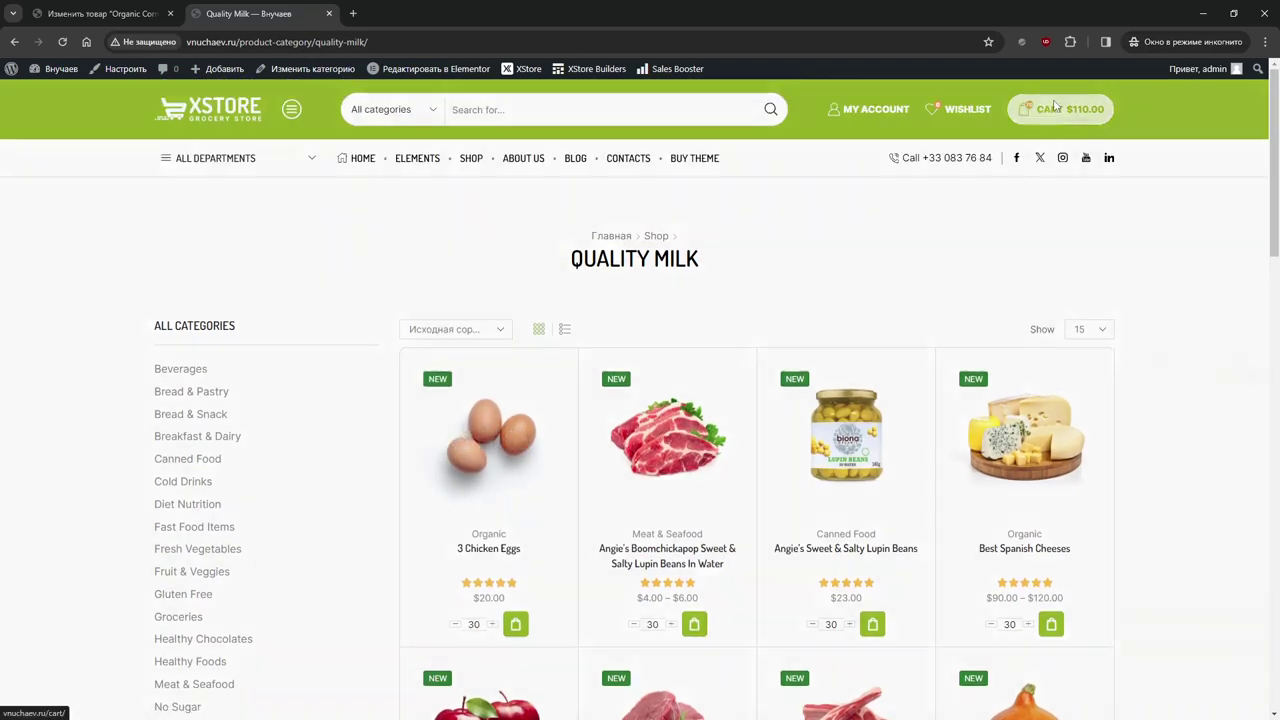
# Remove Fresh Organic Broccoli and Organic Corn Bio 1 from the shopping cart, then close the cart
pyautogui.click(1055, 106)
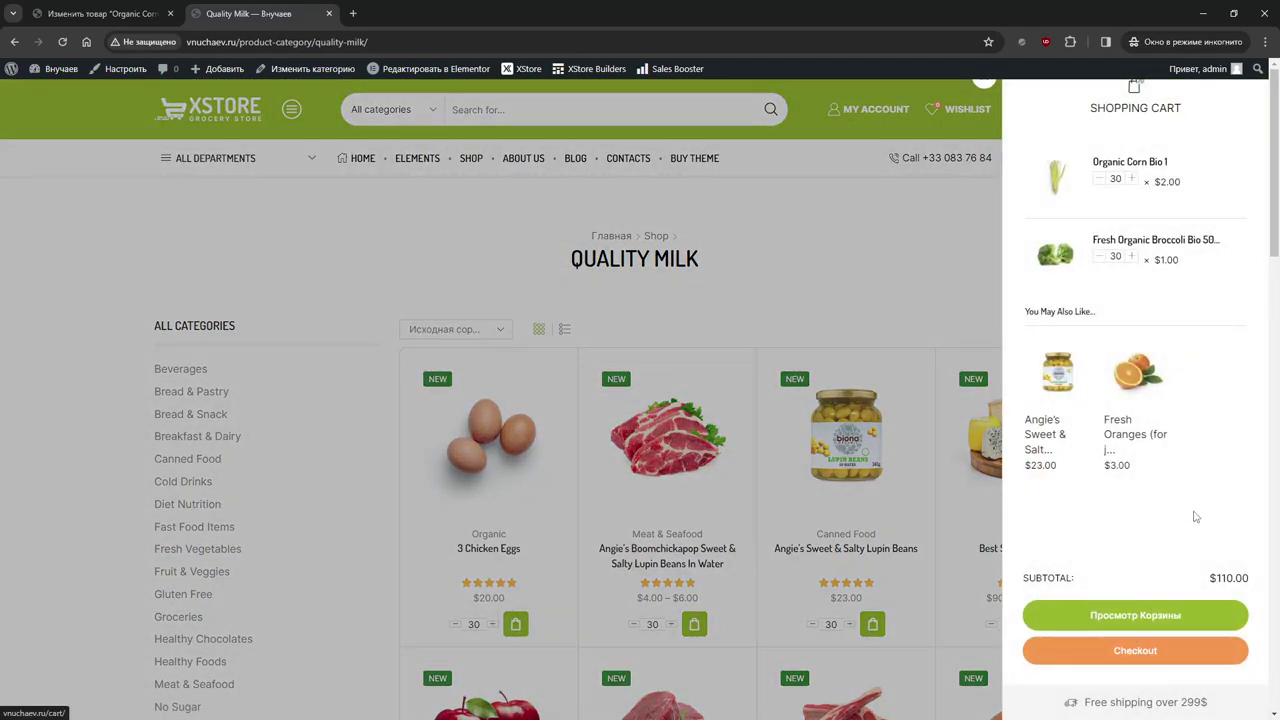
pyautogui.click(1232, 240)
pyautogui.click(1233, 171)
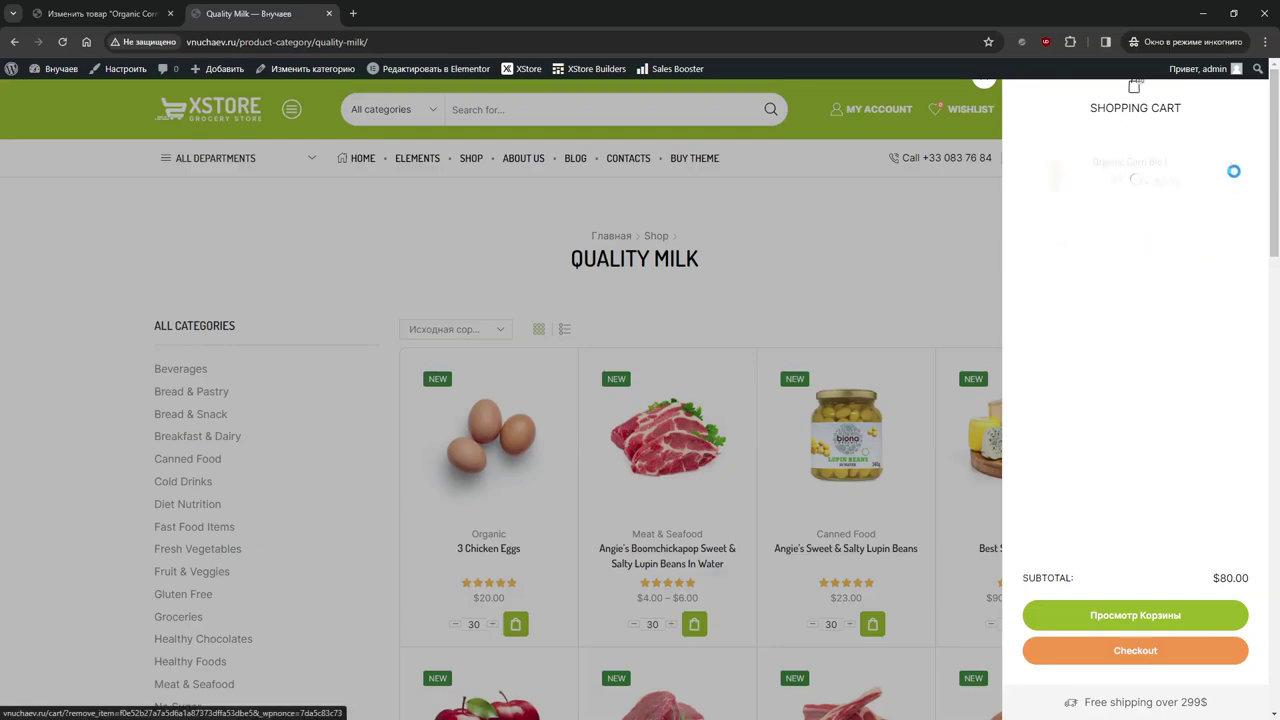
pyautogui.click(850, 262)
# Add the 3 Chicken Eggs product to the cart with quantity 30 and view the cart page
pyautogui.scroll(-1, 535, 470)
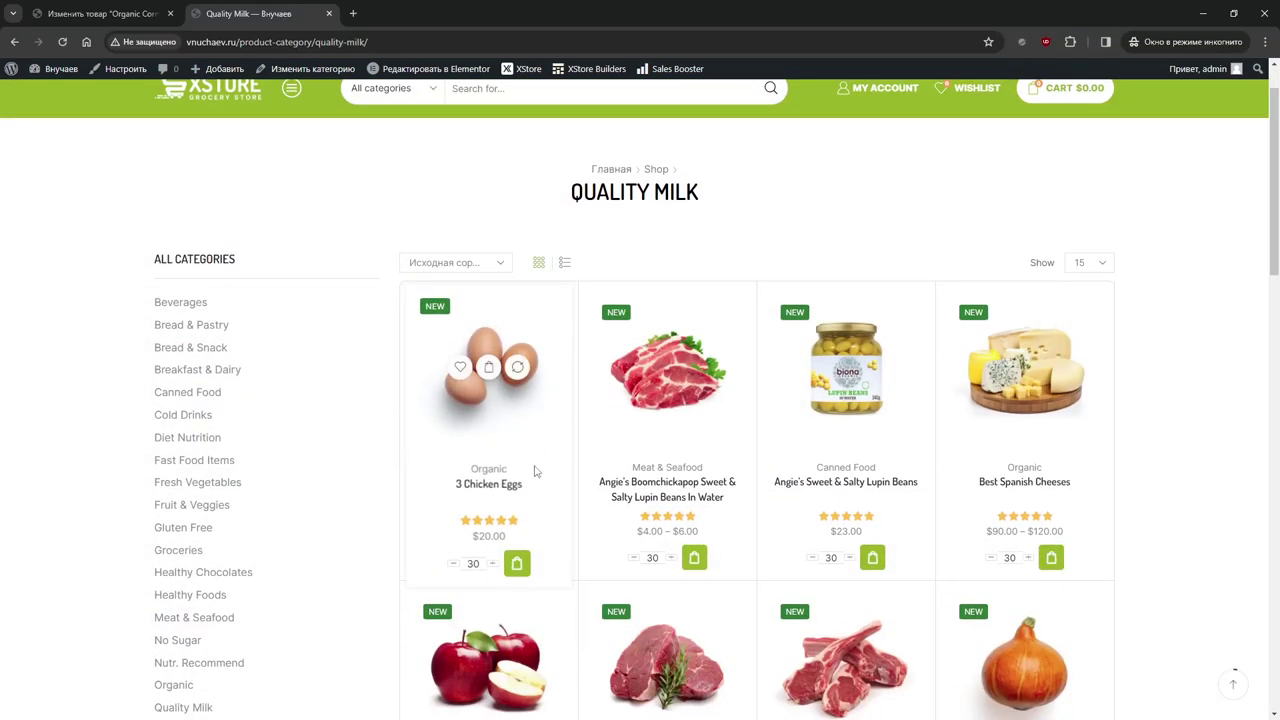
pyautogui.click(516, 563)
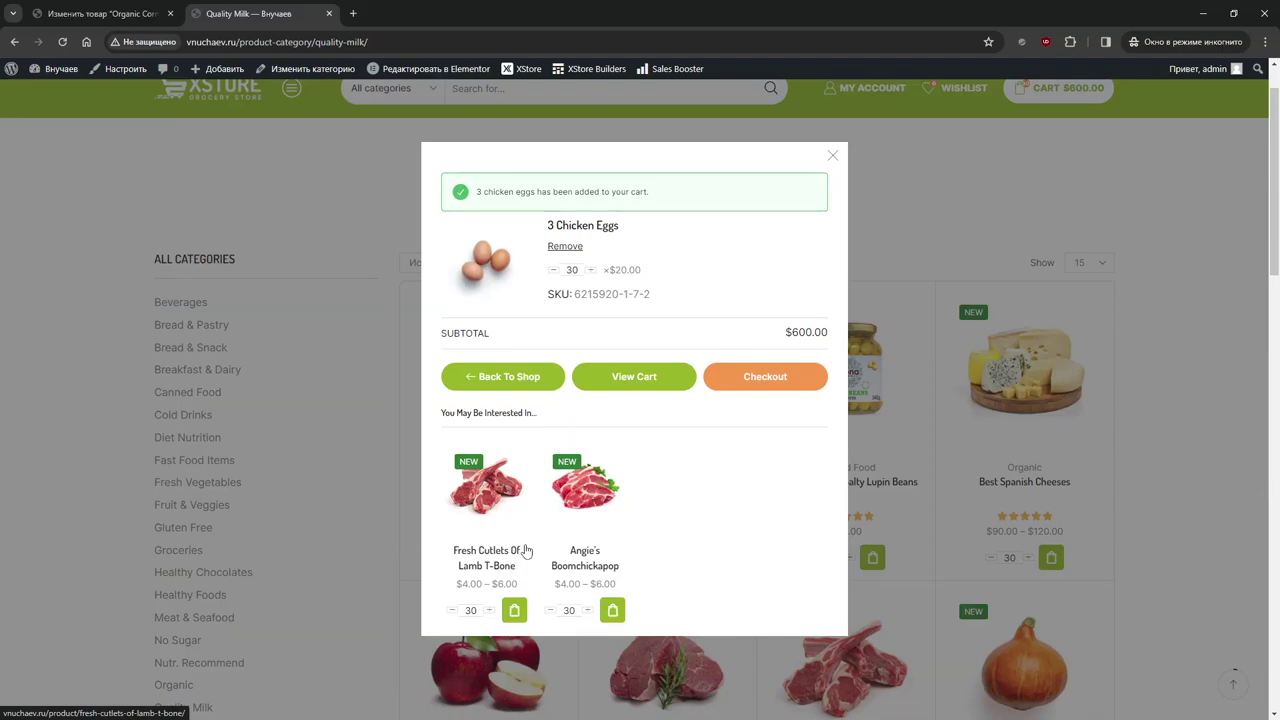
pyautogui.scroll(1, 716, 283)
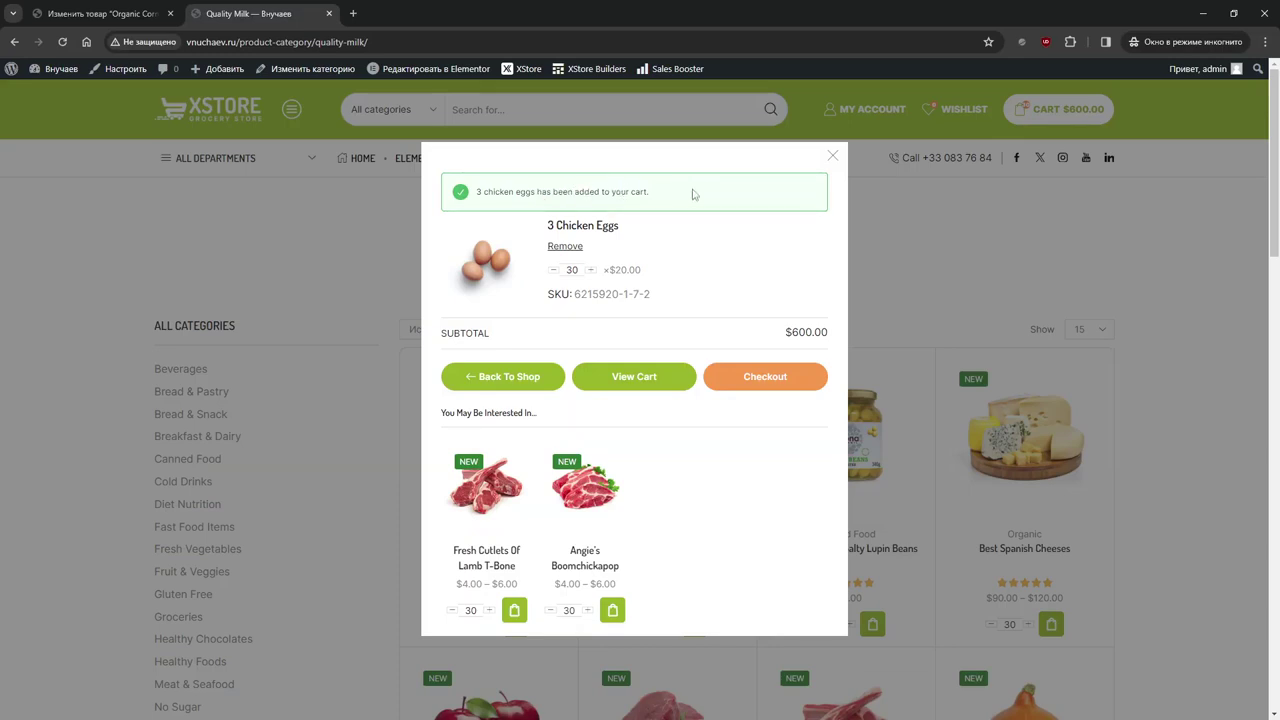
pyautogui.click(646, 386)
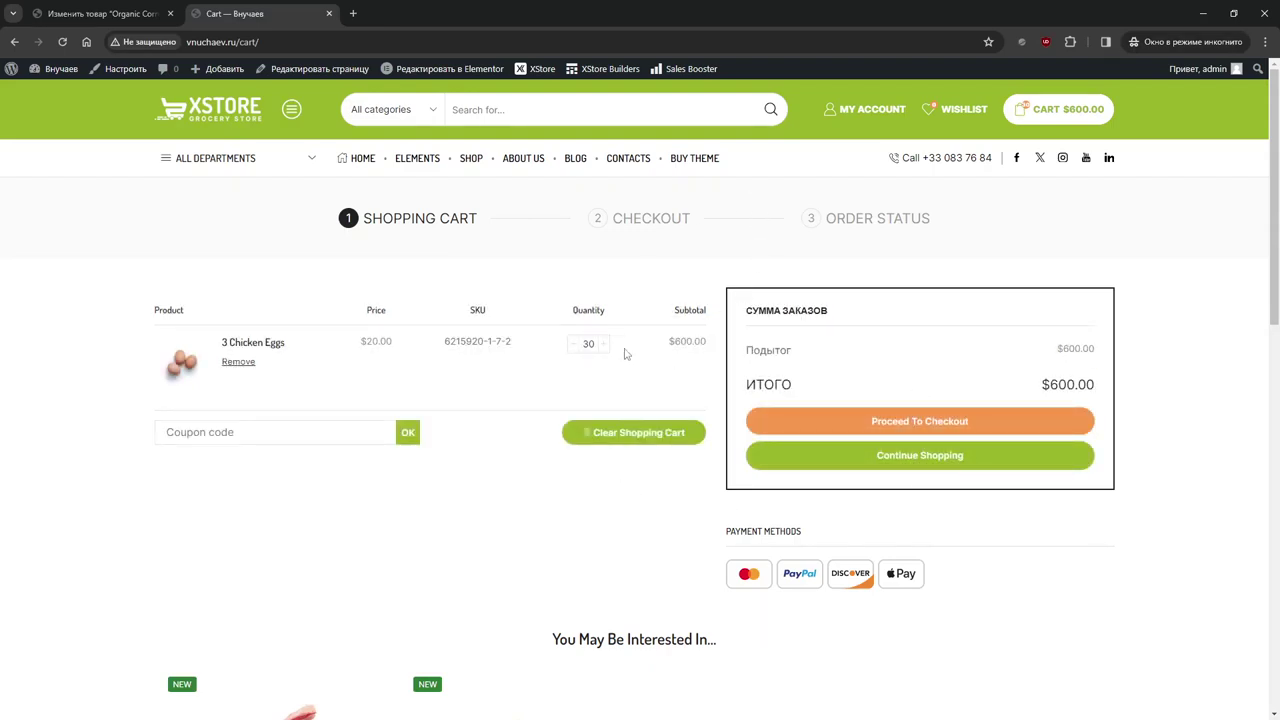
# Return to the Quality Milk category, add another 30 of 3 Chicken Eggs to the cart, and dismiss the confirmation
pyautogui.click(20, 44)
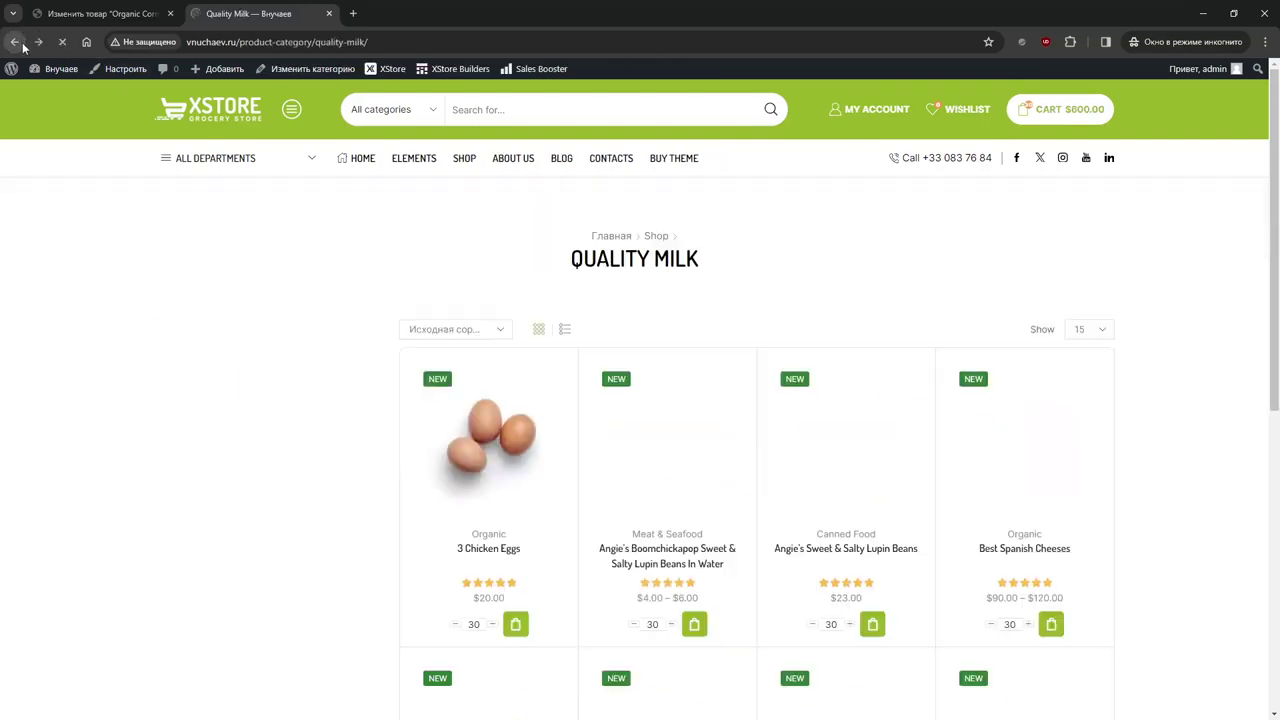
pyautogui.scroll(-2, 508, 527)
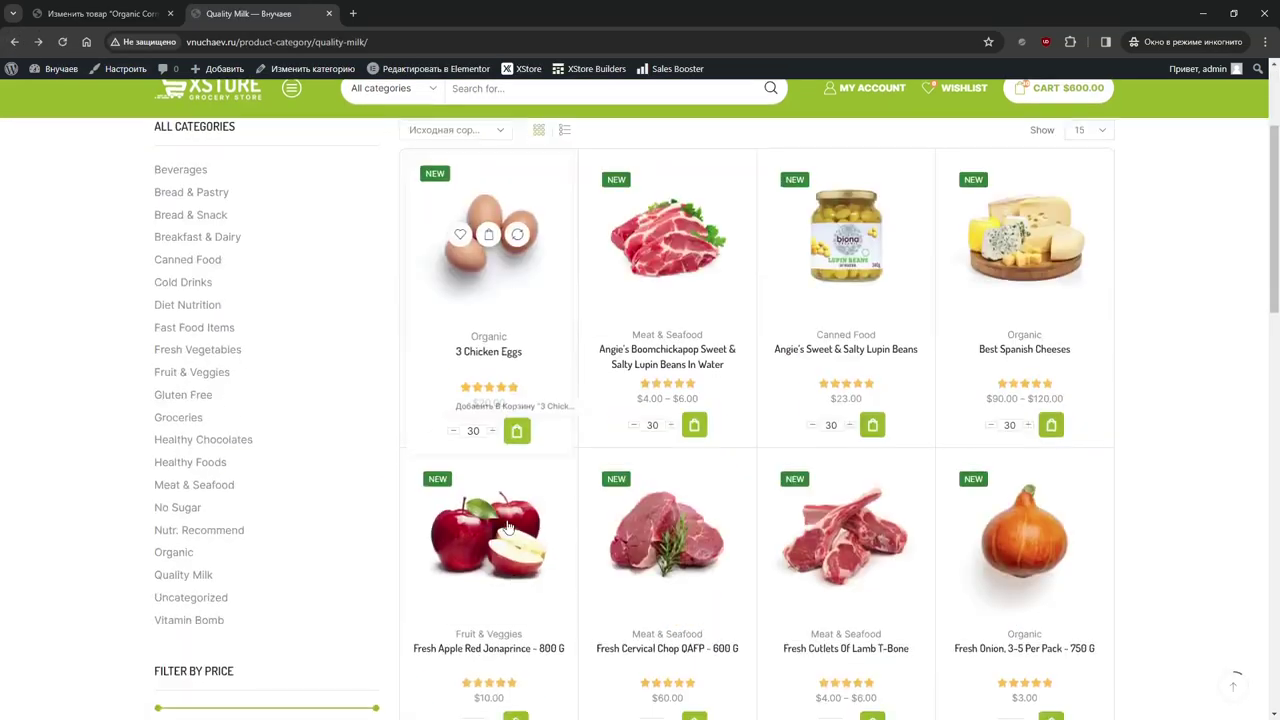
pyautogui.click(517, 431)
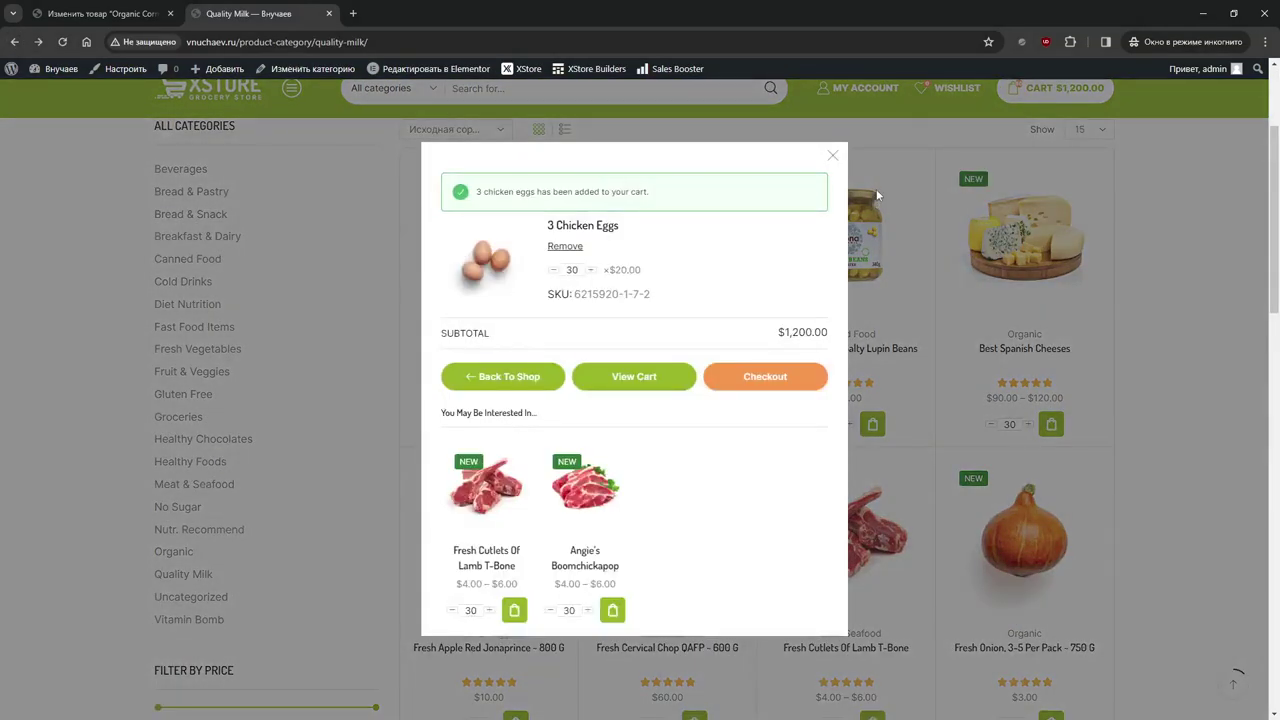
pyautogui.click(836, 160)
pyautogui.scroll(2, 911, 254)
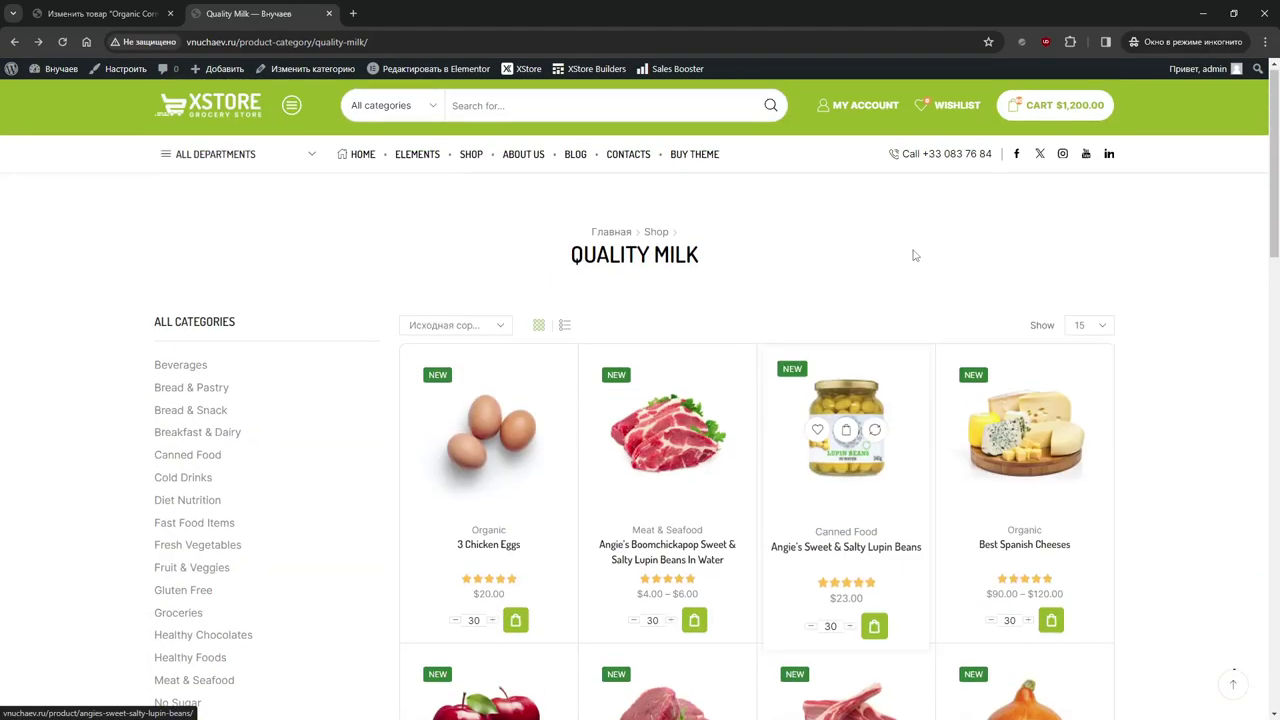
# Return to the admin tab and open the settings of the installed WPC Product Quantity for WooCommerce plugin
pyautogui.click(100, 13)
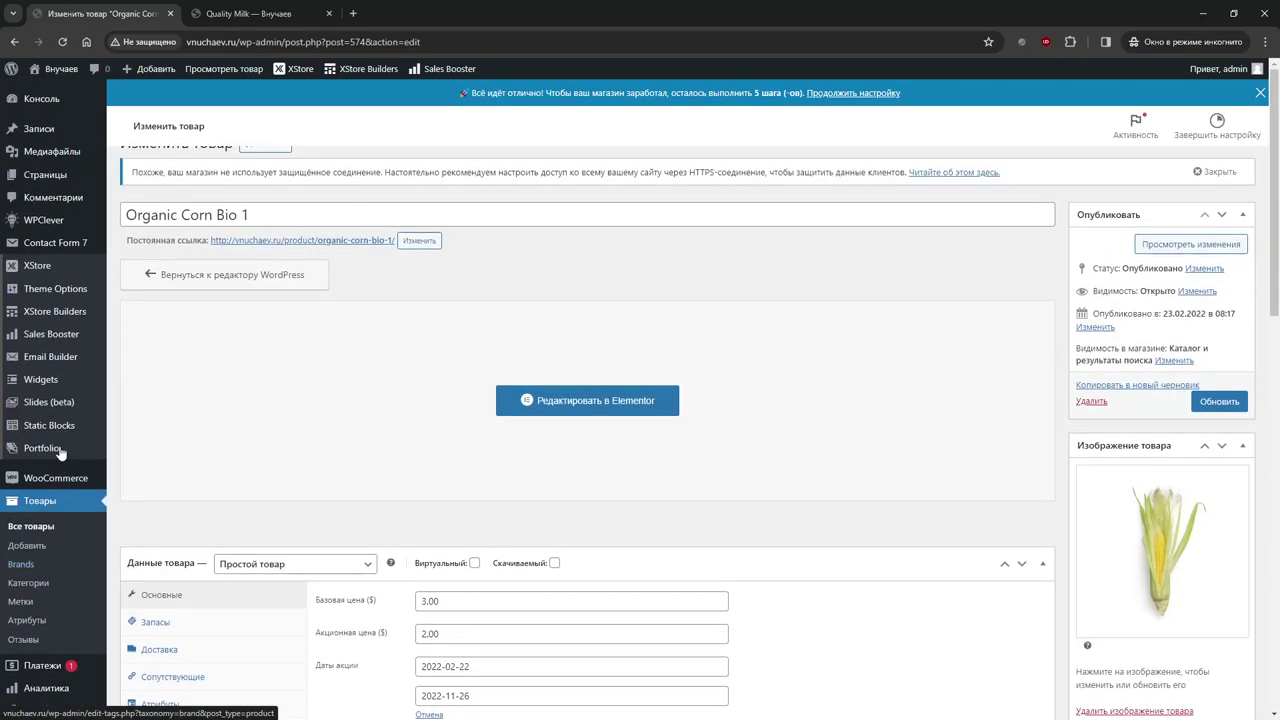
pyautogui.moveTo(62, 235)
pyautogui.scroll(-3, 63, 232)
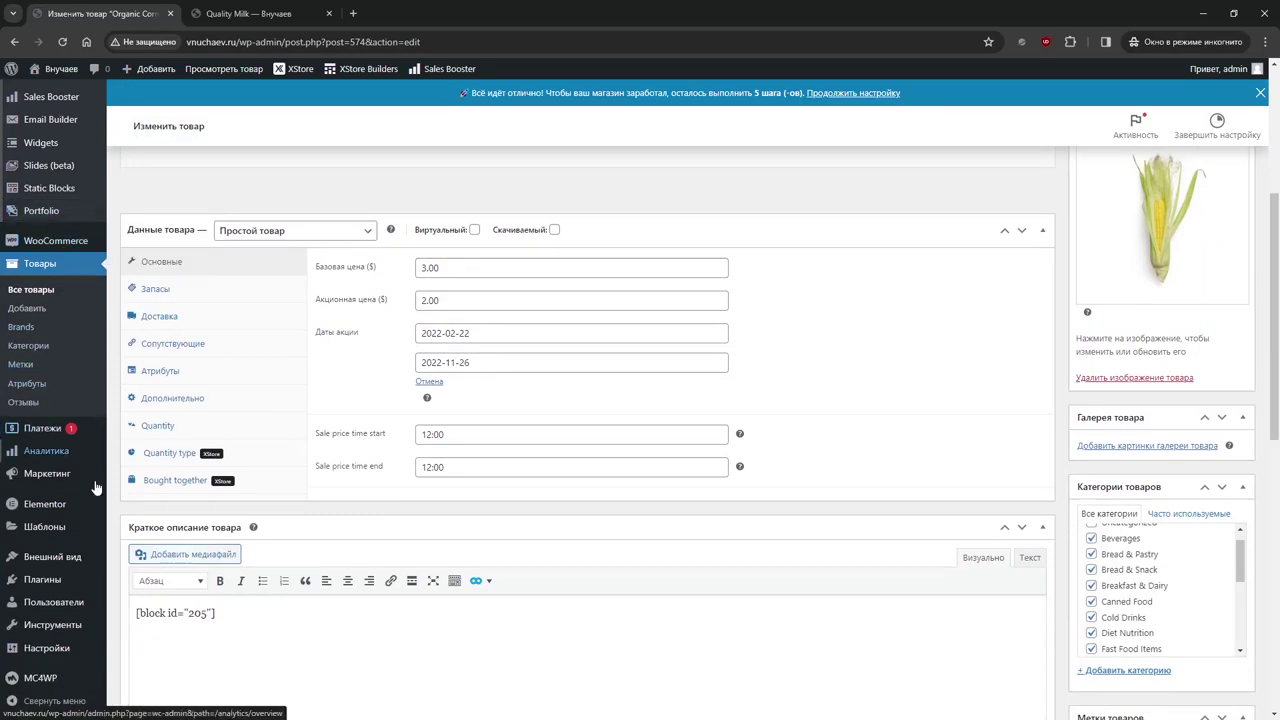
pyautogui.click(70, 588)
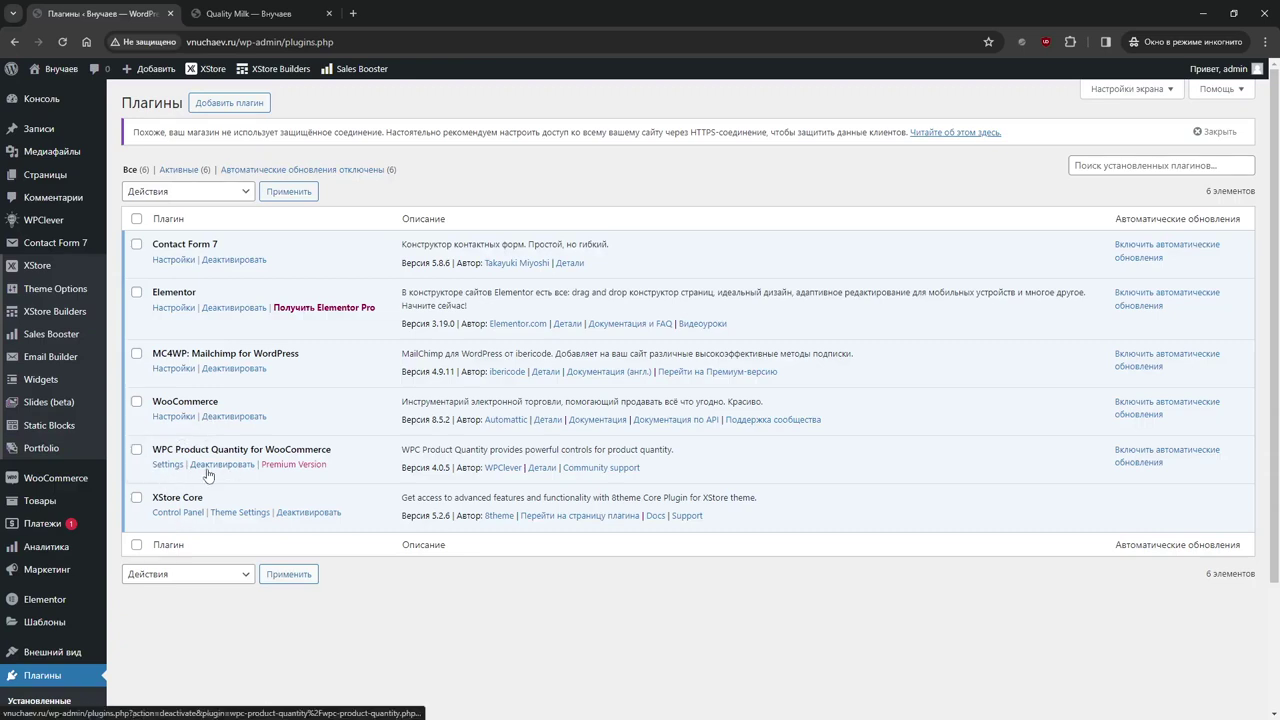
pyautogui.click(137, 449)
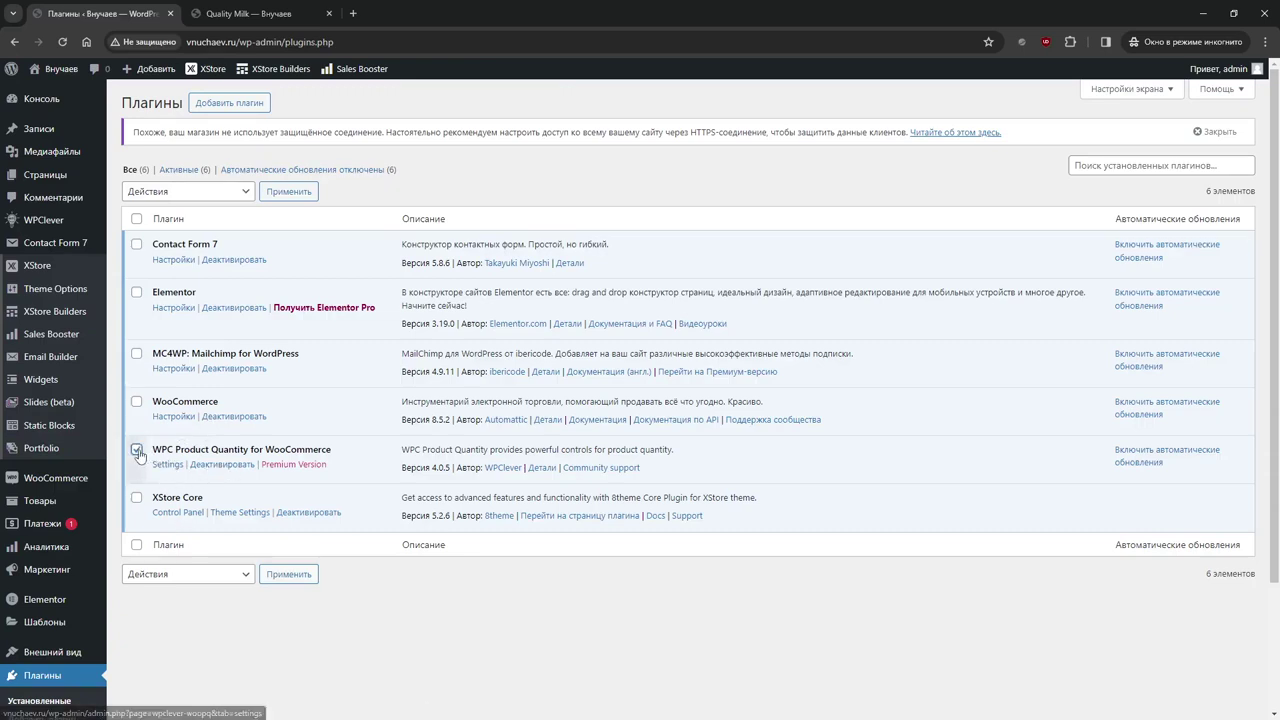
pyautogui.click(137, 449)
pyautogui.click(170, 466)
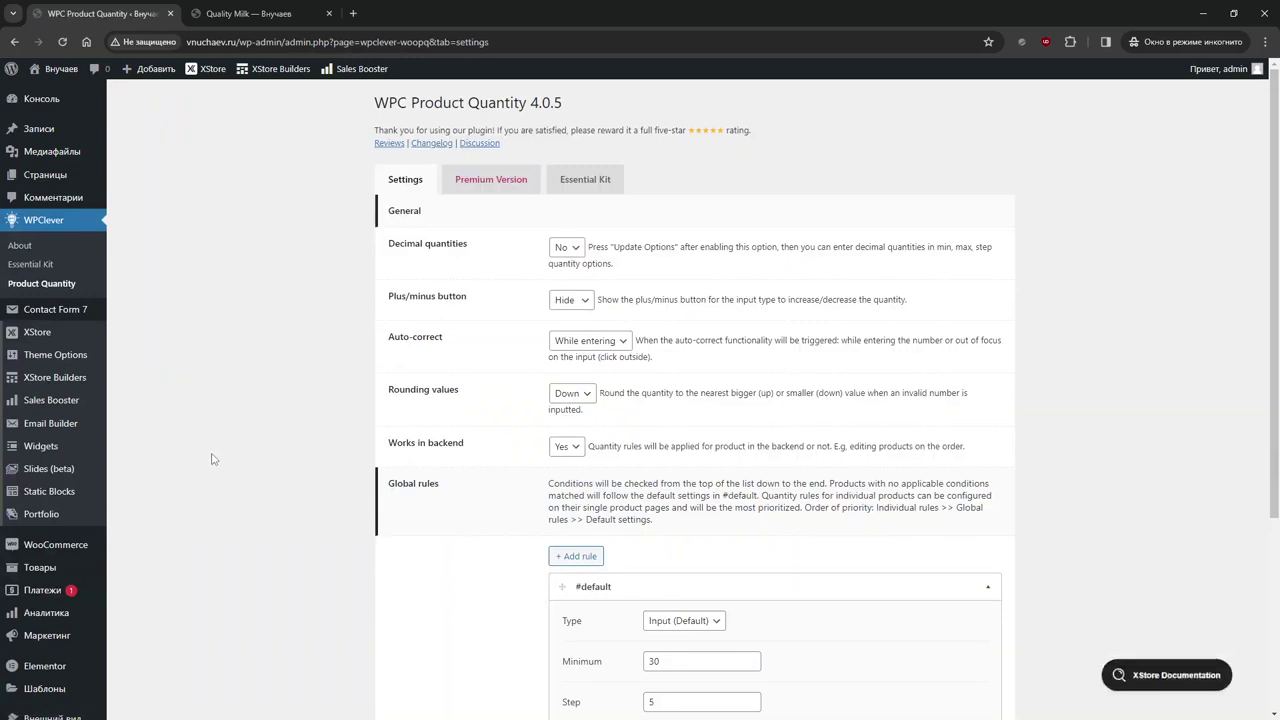
# Examine the plugin's general options and the #default global rule's minimum, step, maximum and default quantity, enlarging the page for readability
pyautogui.scroll(-3, 306, 320)
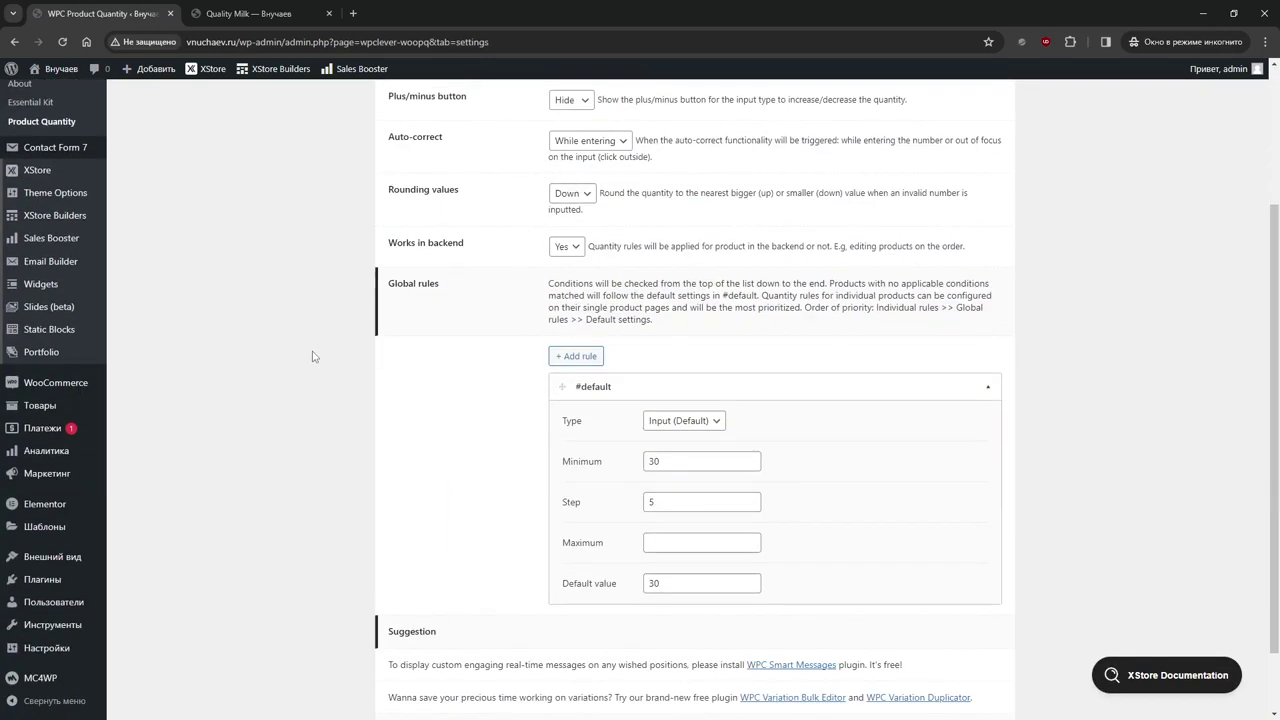
pyautogui.scroll(-1, 313, 355)
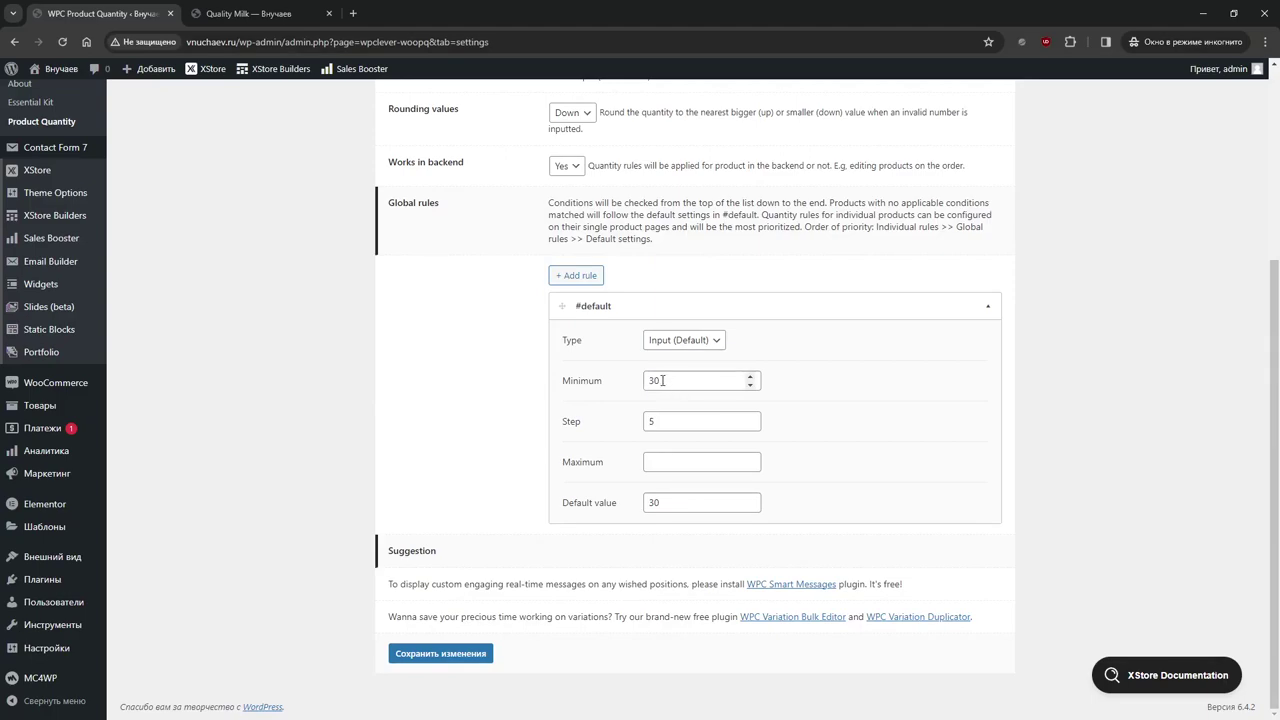
pyautogui.hotkey('ctrl', '+')
pyautogui.hotkey('ctrl', '-')
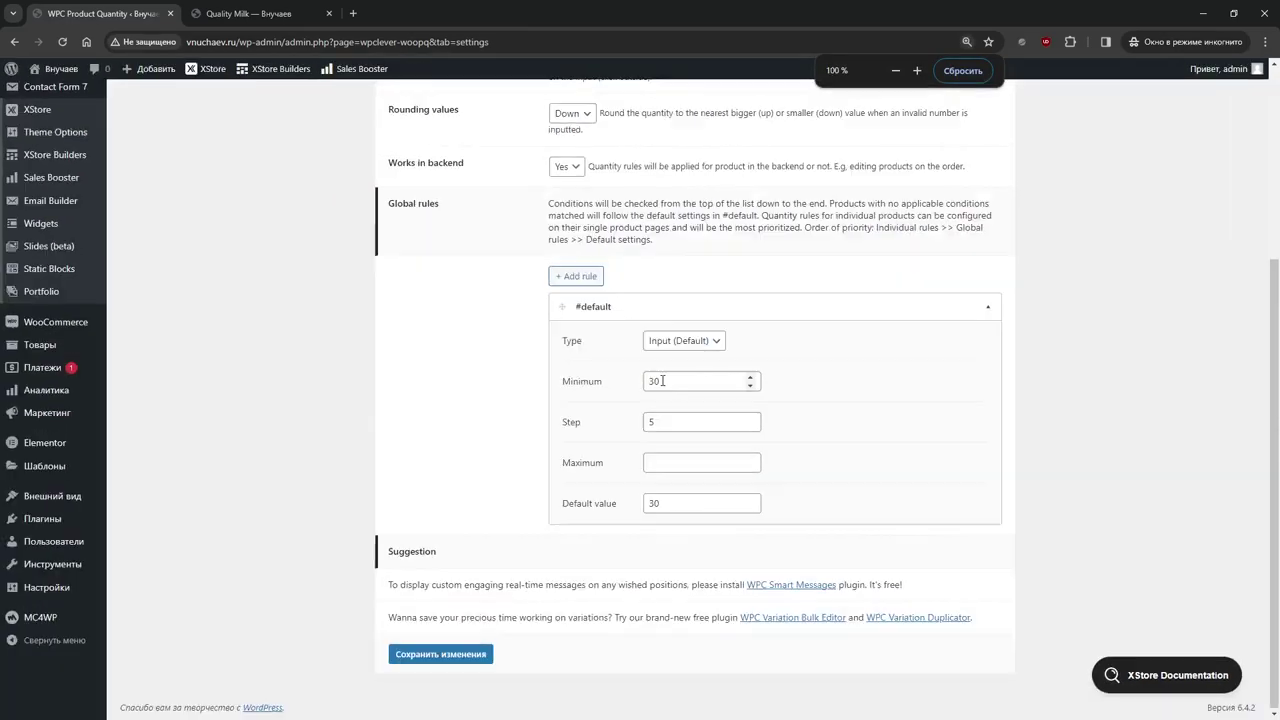
pyautogui.hotkey('ctrl', '+')
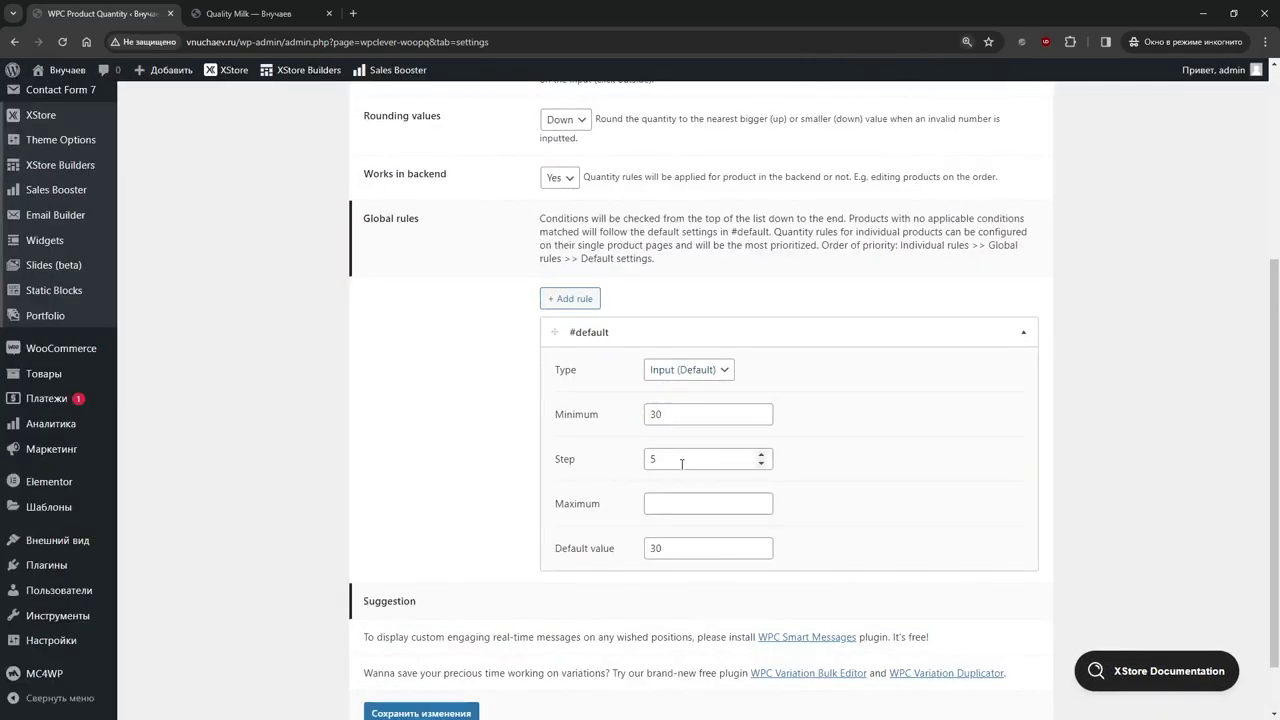
pyautogui.scroll(-1, 681, 463)
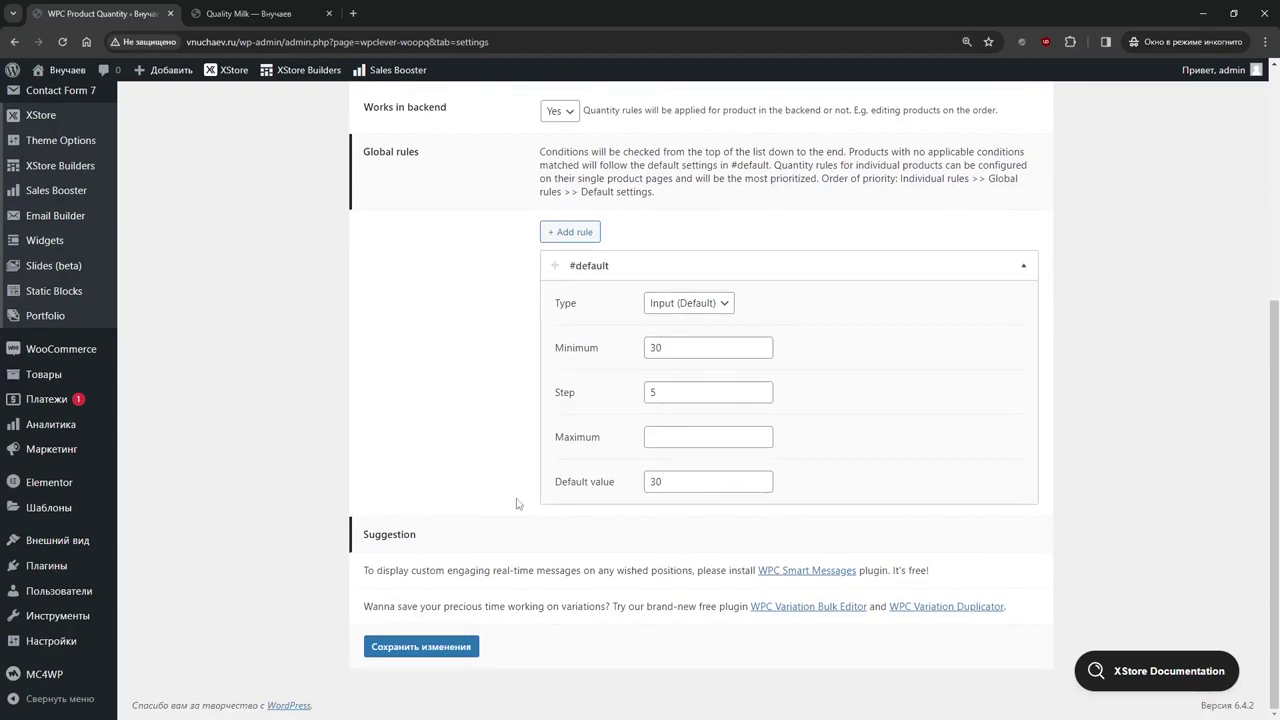
pyautogui.scroll(3, 145, 503)
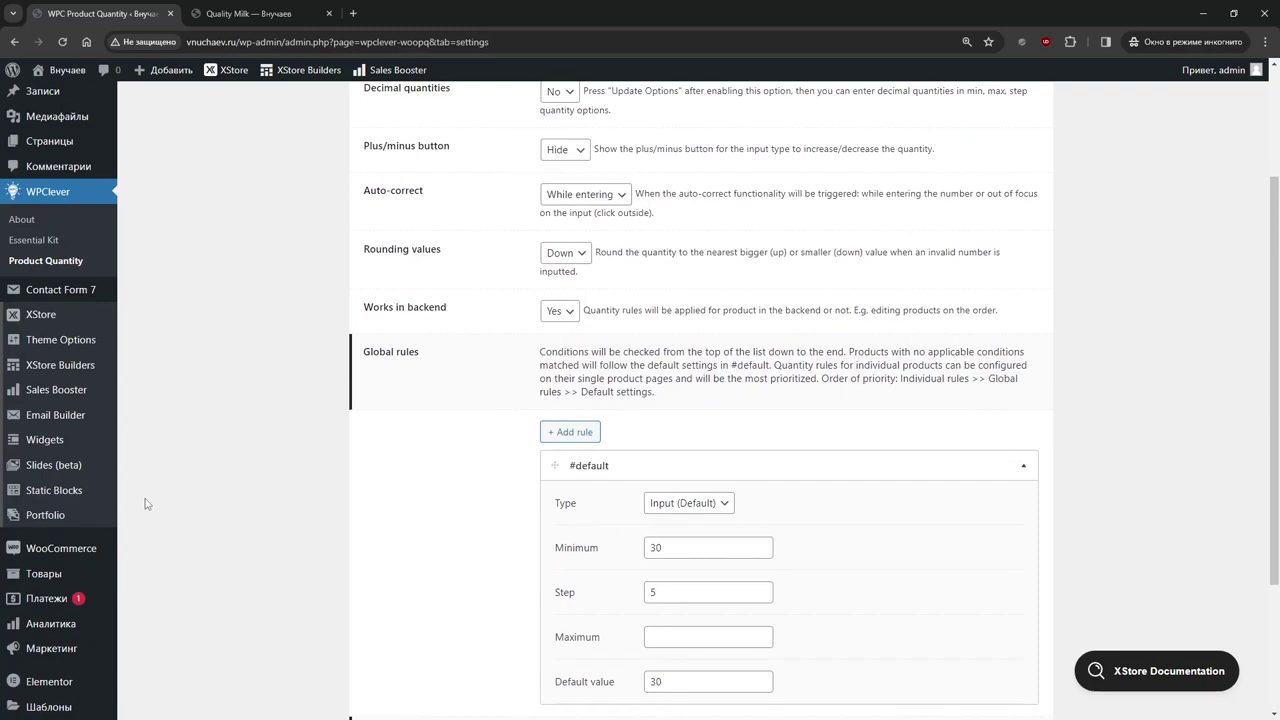
pyautogui.scroll(3, 145, 503)
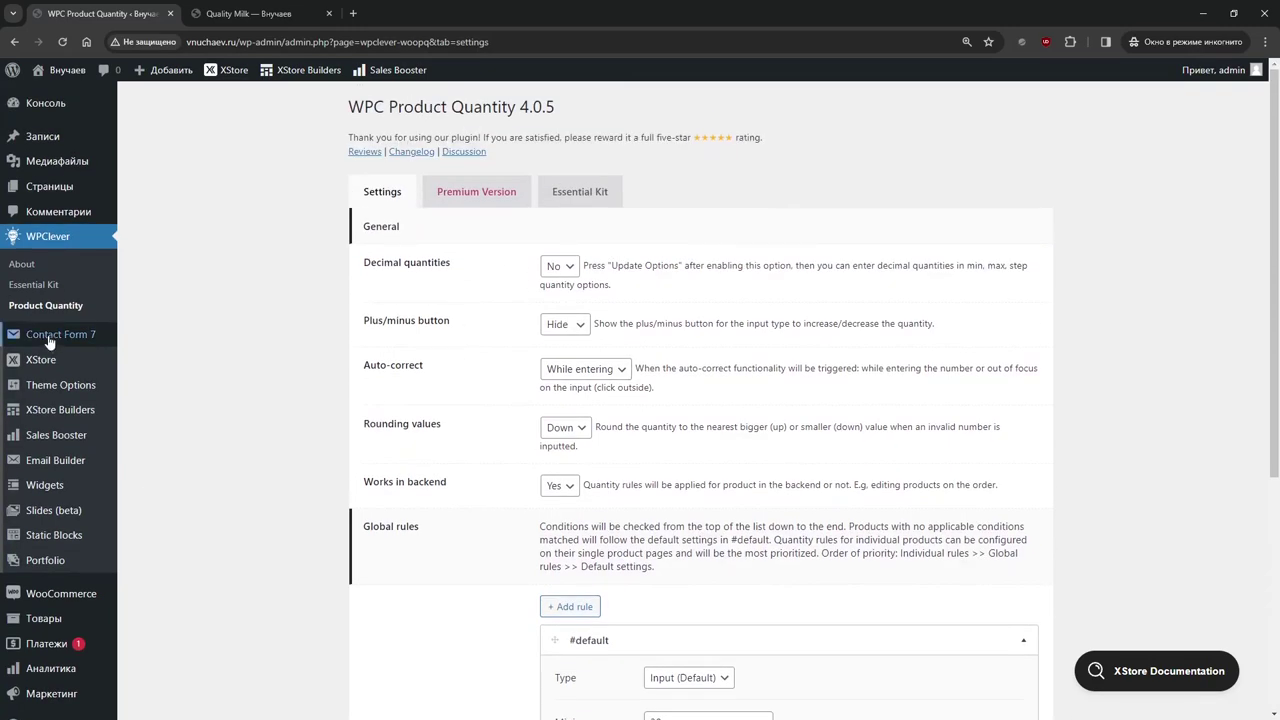
# Look through the XStore submenu and open the General section of the Theme Options
pyautogui.moveTo(82, 362)
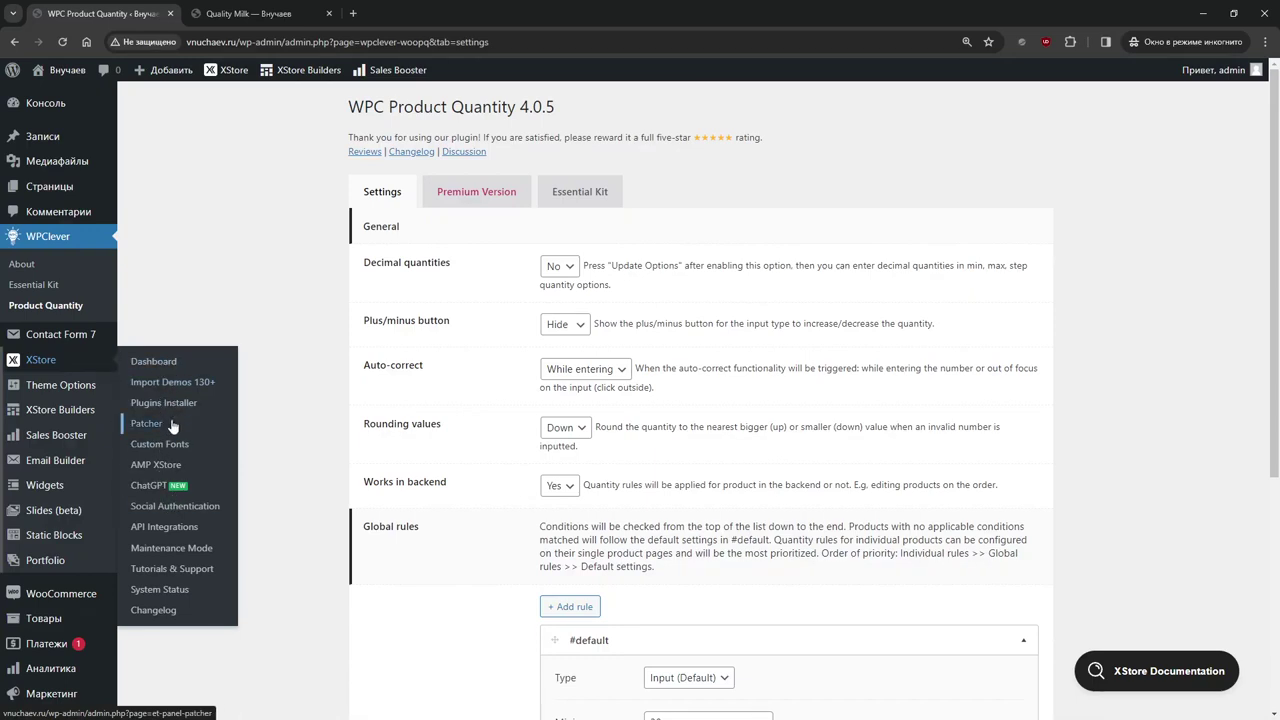
pyautogui.moveTo(92, 388)
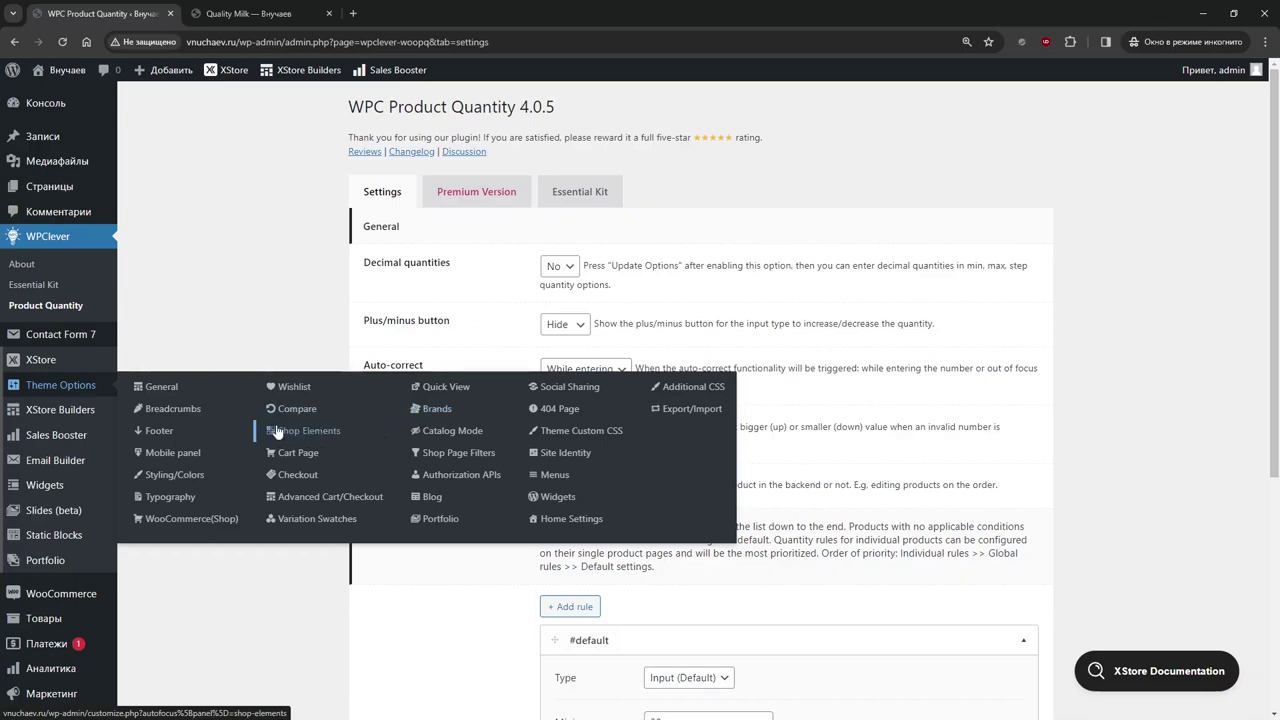
pyautogui.click(179, 388)
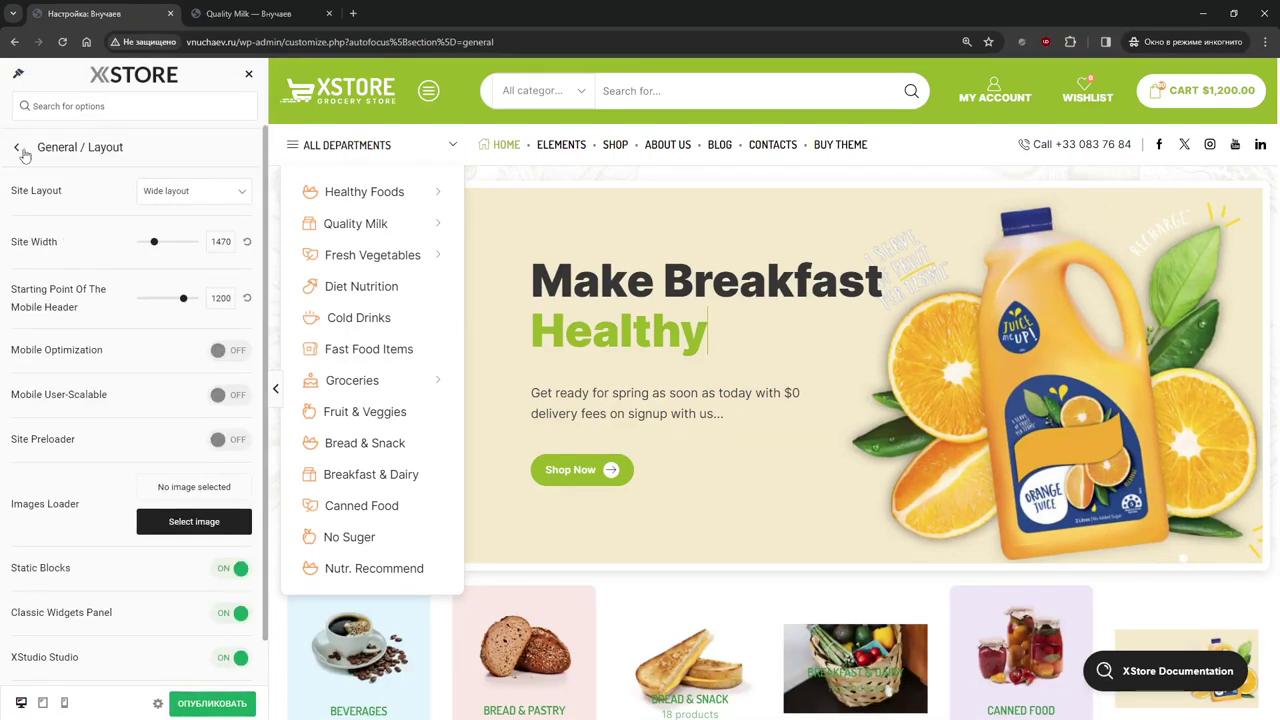
# Look through the Theme Options sections and the WooCommerce (Shop) product catalogue settings
pyautogui.click(21, 143)
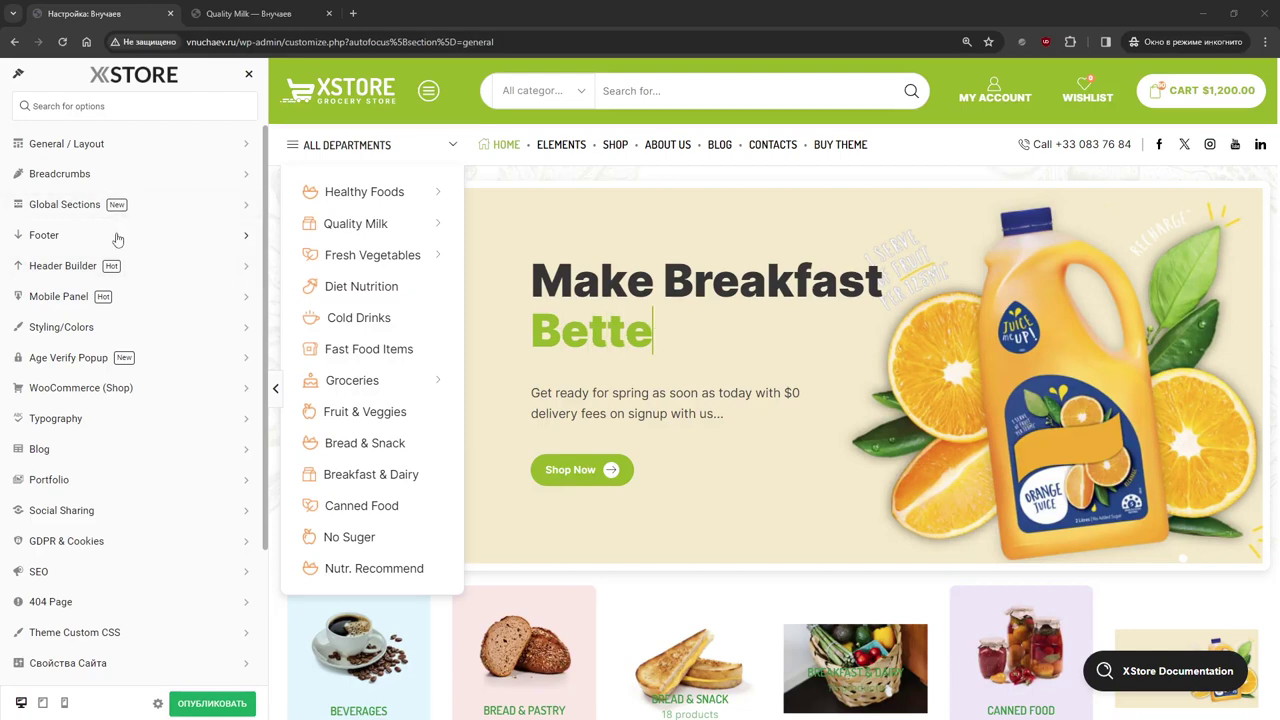
pyautogui.scroll(-2, 121, 260)
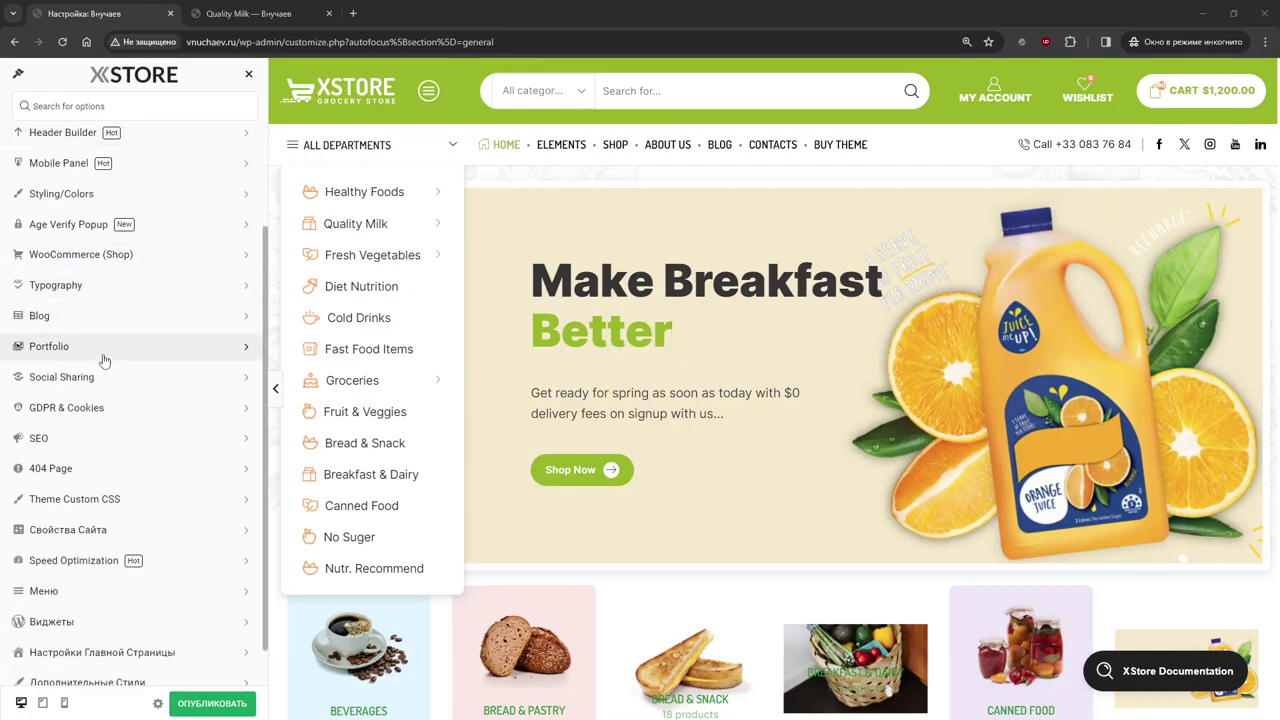
pyautogui.scroll(-1, 103, 360)
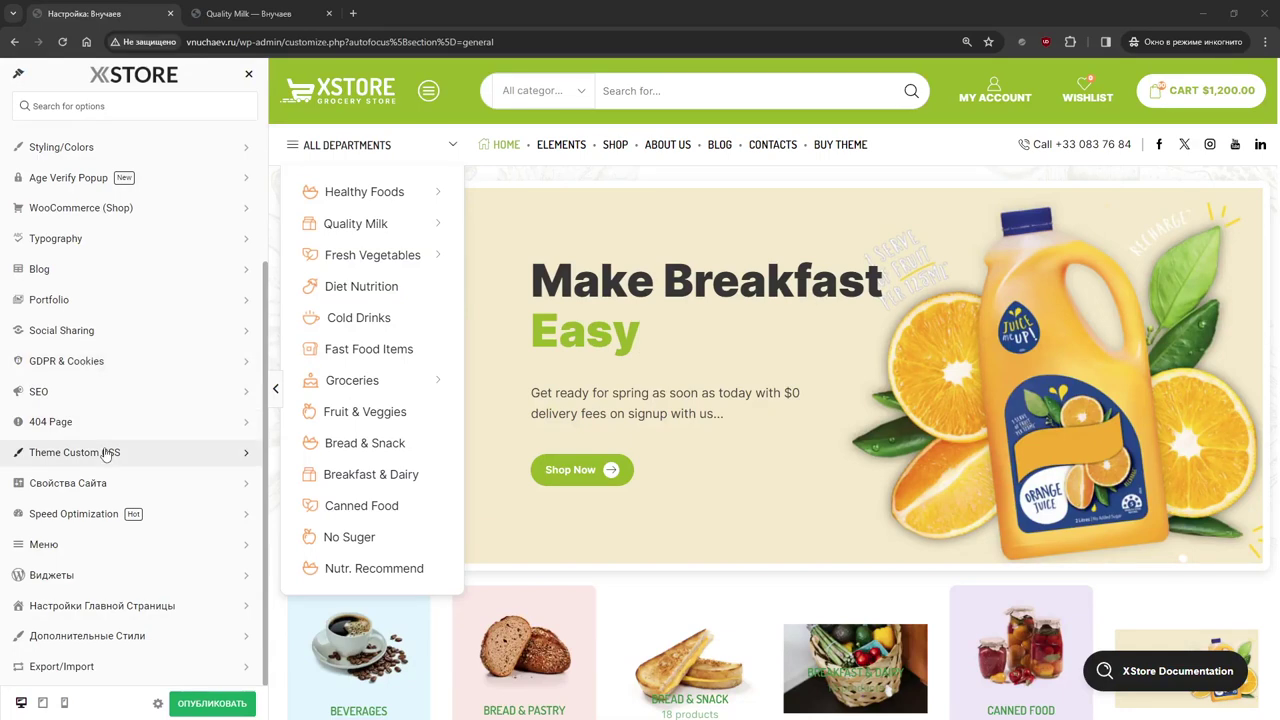
pyautogui.scroll(4, 107, 452)
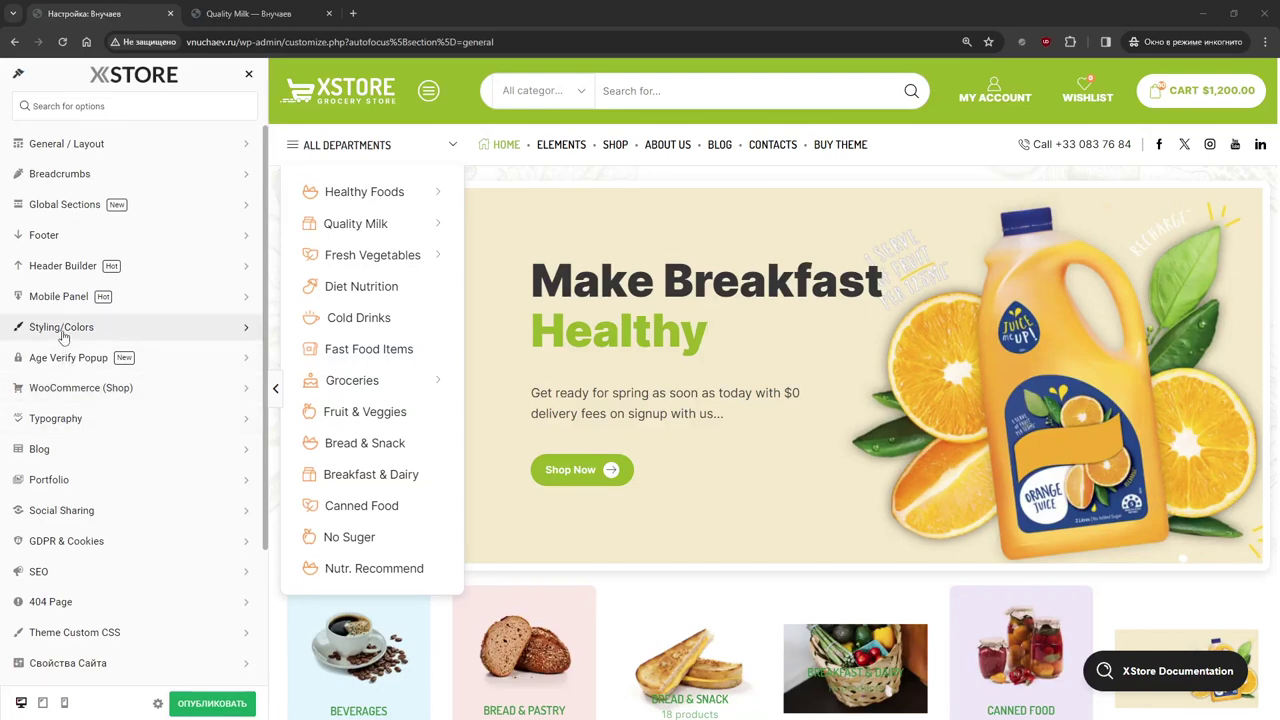
pyautogui.click(80, 390)
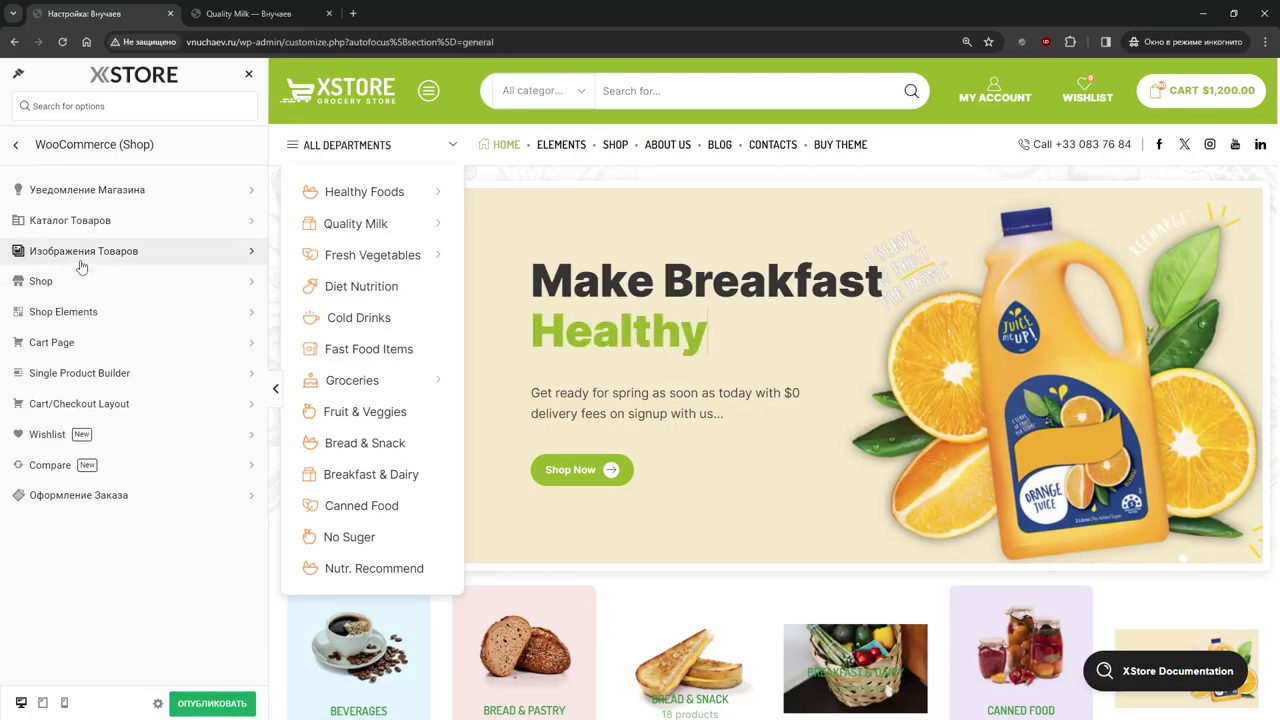
pyautogui.click(85, 226)
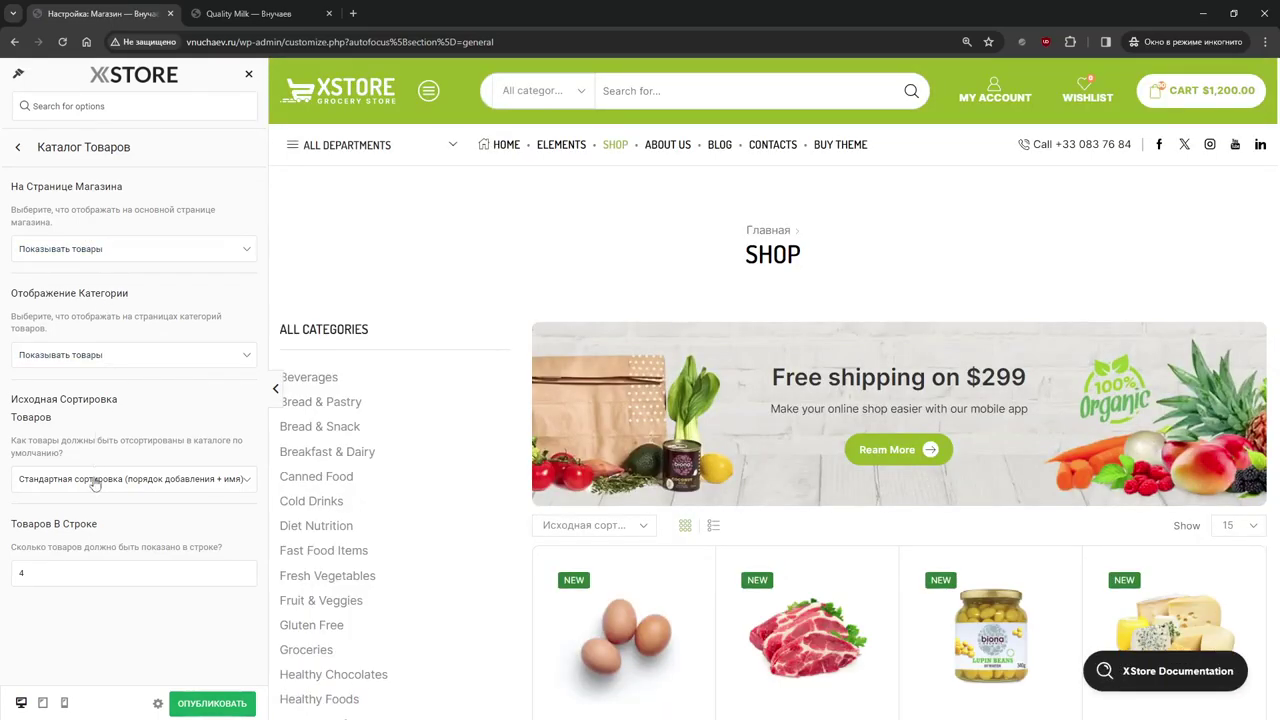
pyautogui.click(17, 149)
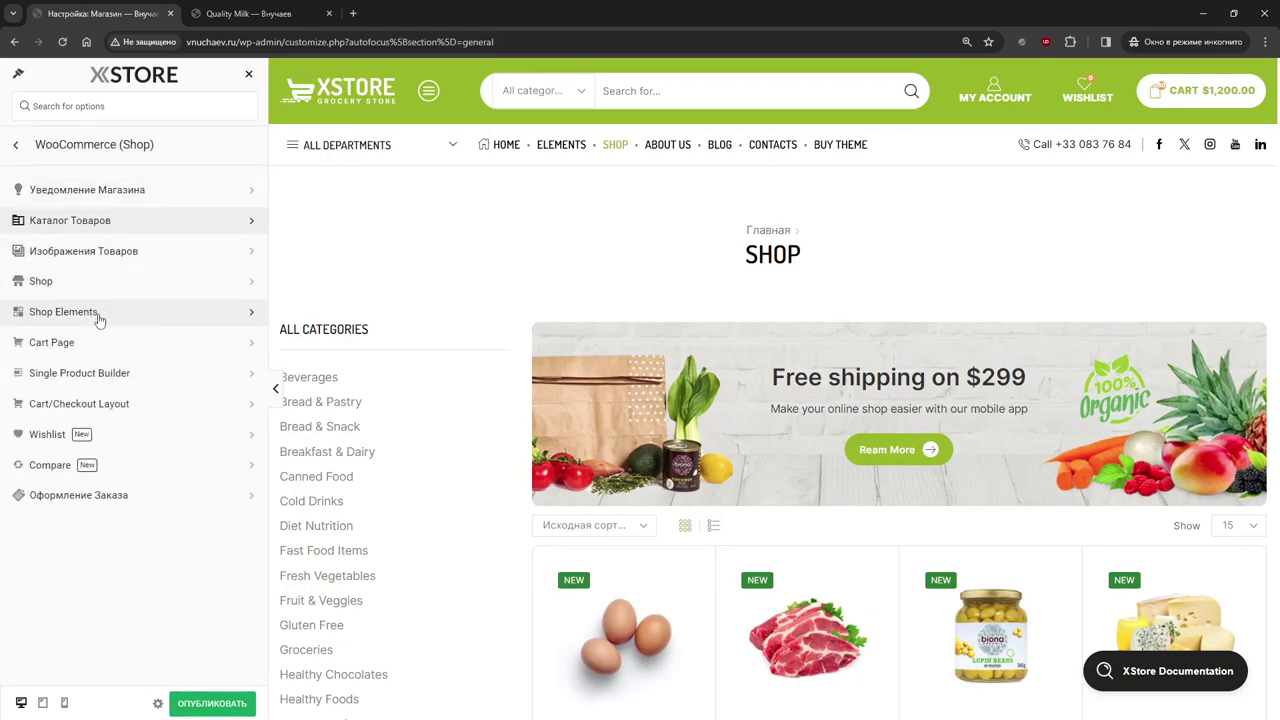
# Look over the products in the shop preview and open Fresh Apple Red Jonaprince ~ 800 g
pyautogui.scroll(-2, 451, 406)
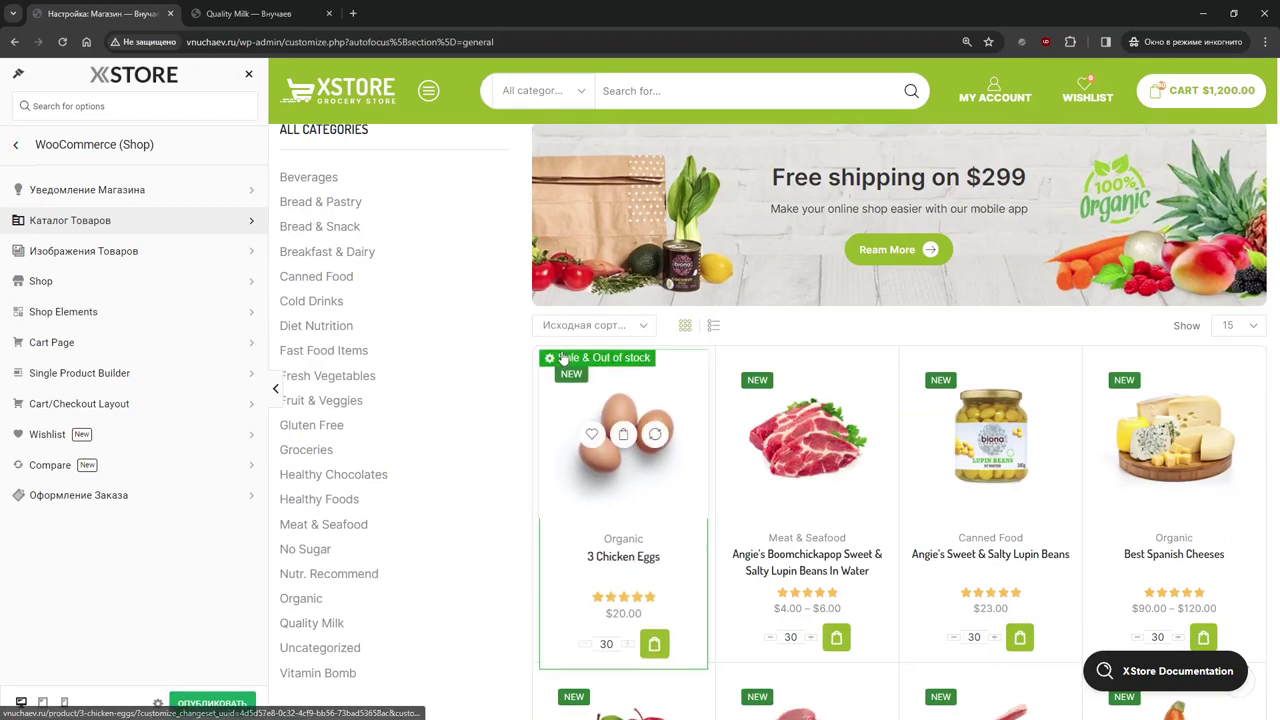
pyautogui.scroll(-1, 620, 400)
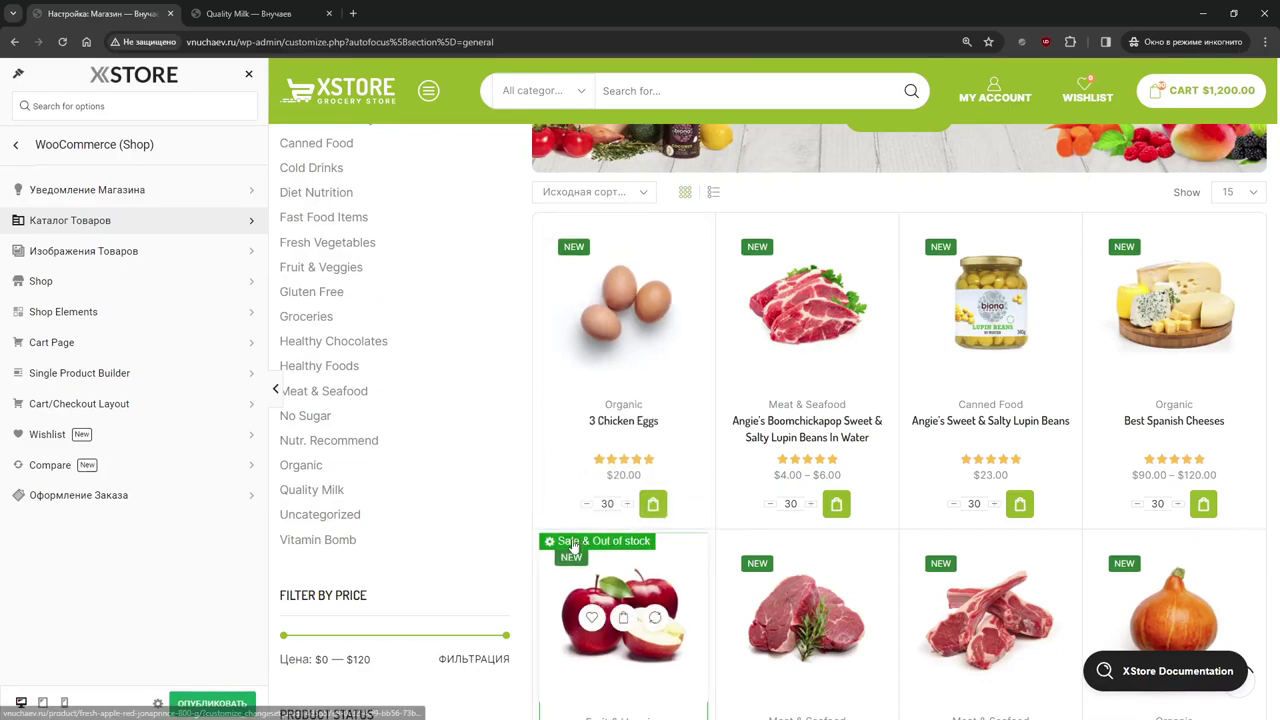
pyautogui.click(655, 551)
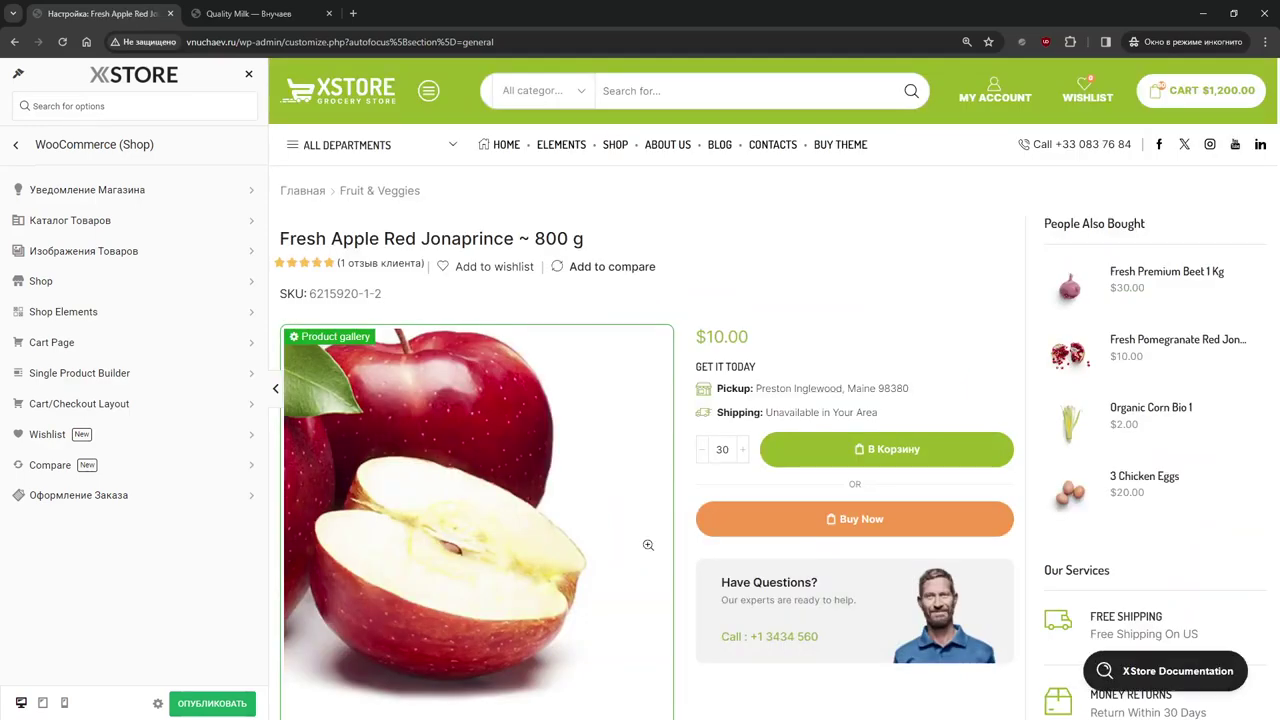
# Return to the WordPress admin and open the Quantity section of the theme's Shop Elements options
pyautogui.click(12, 44)
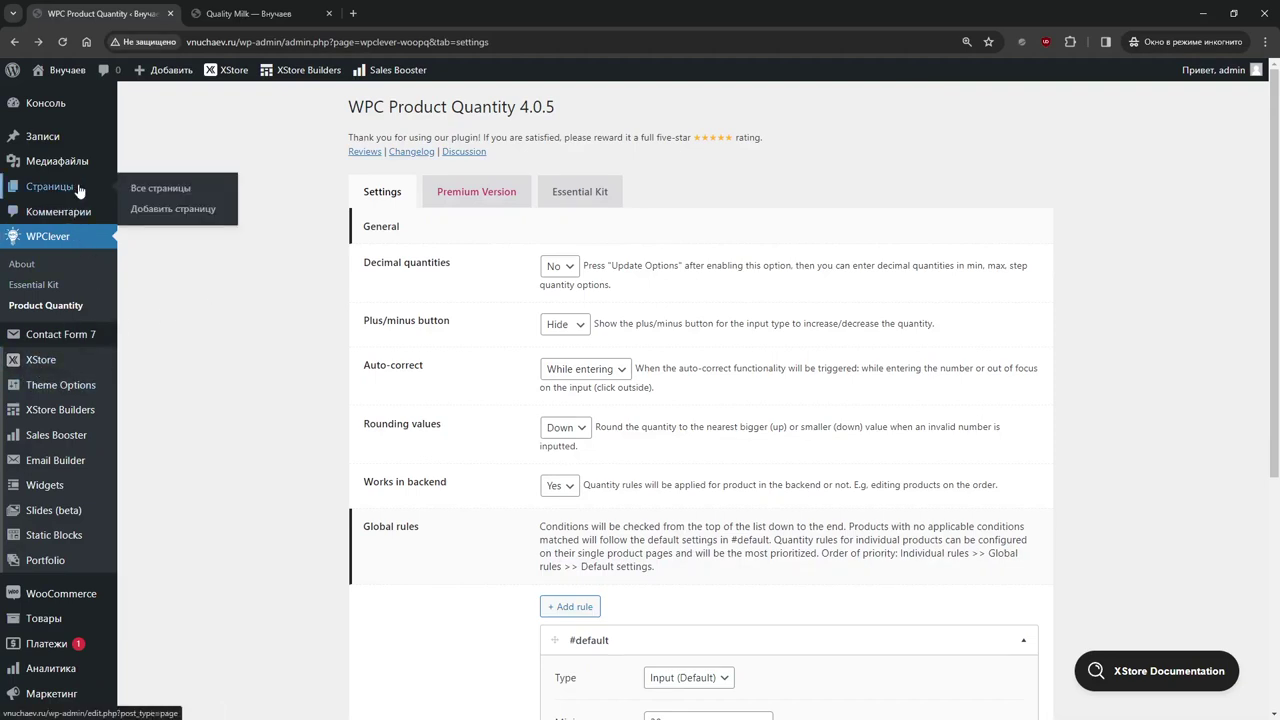
pyautogui.moveTo(89, 381)
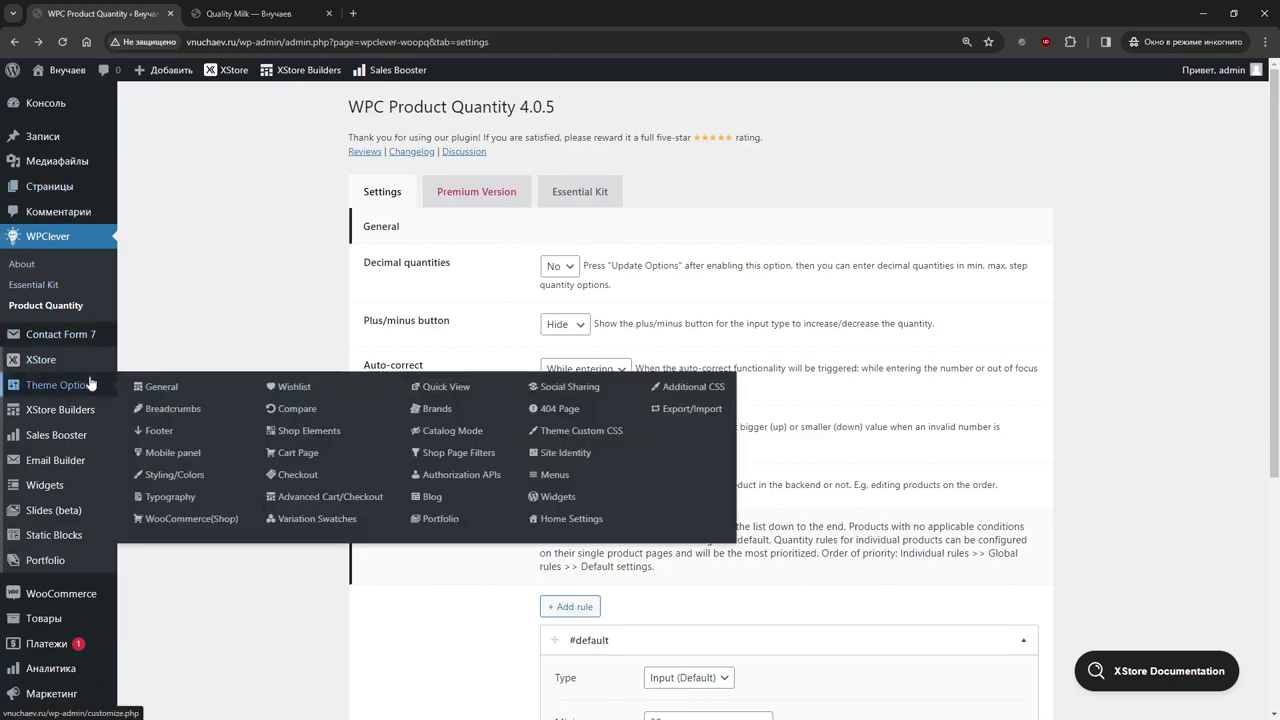
pyautogui.click(300, 429)
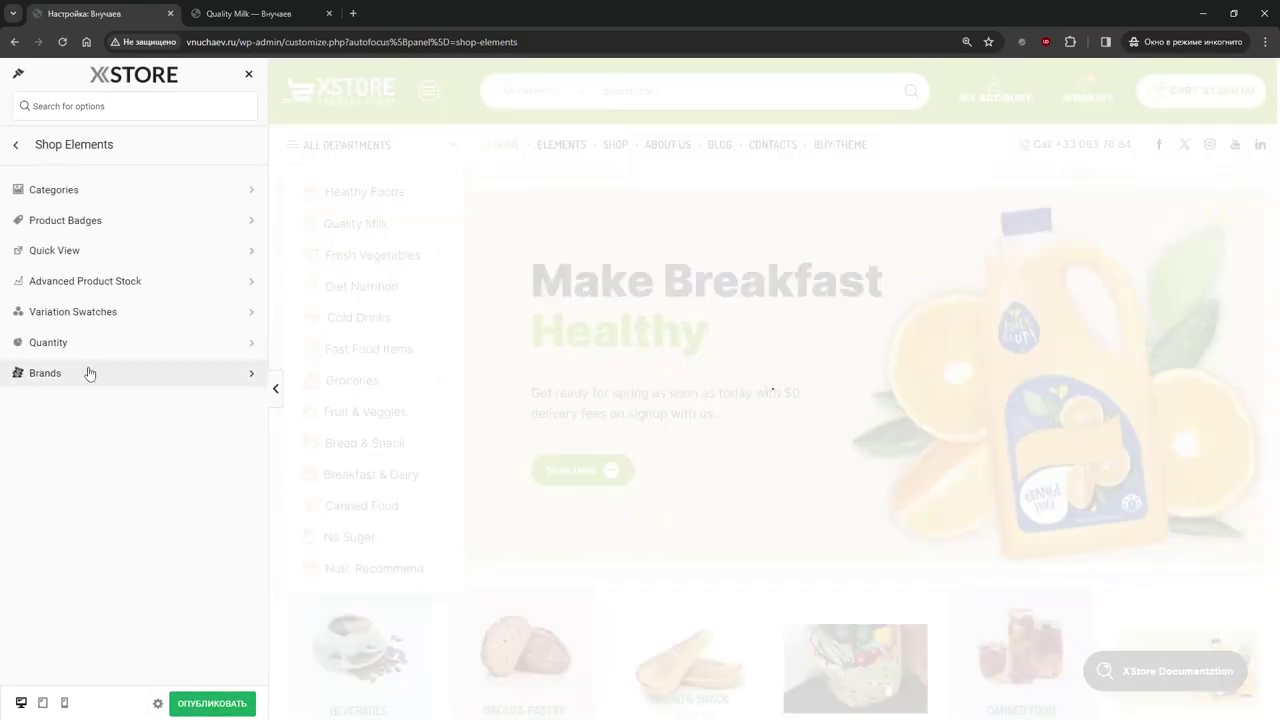
pyautogui.click(89, 345)
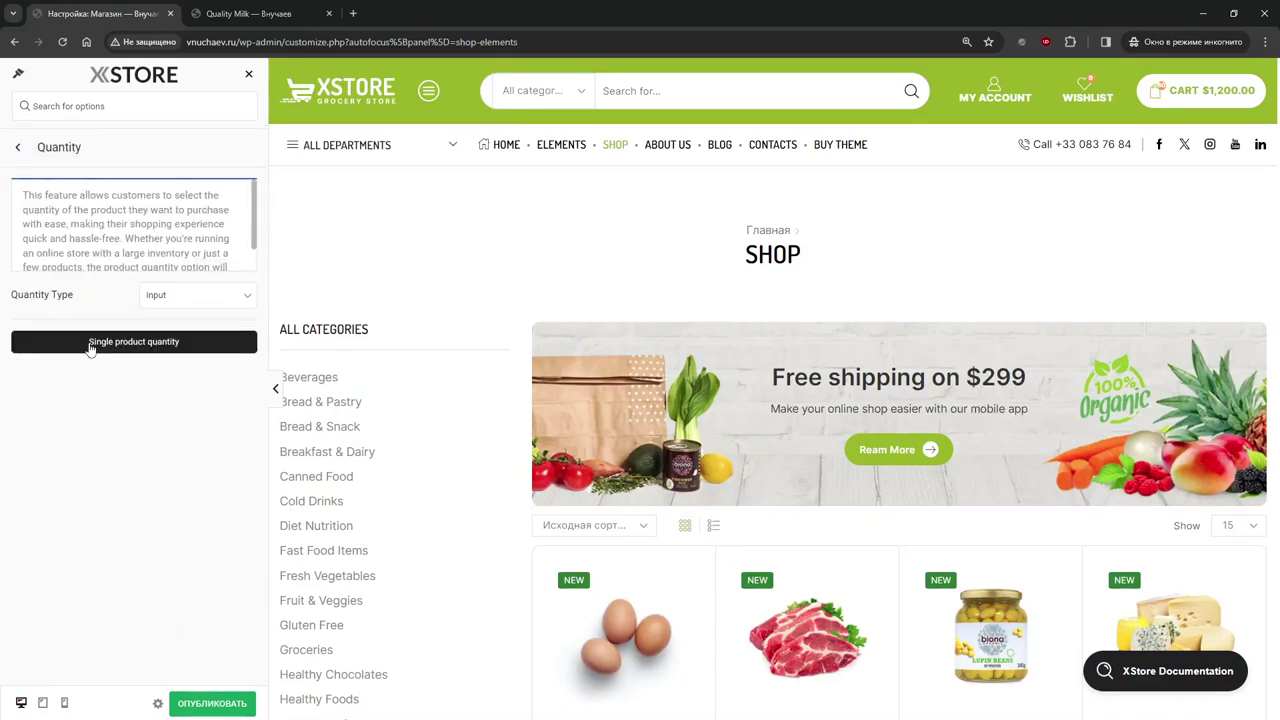
# Check the available Quantity Type choices and open the single product quantity settings
pyautogui.click(152, 298)
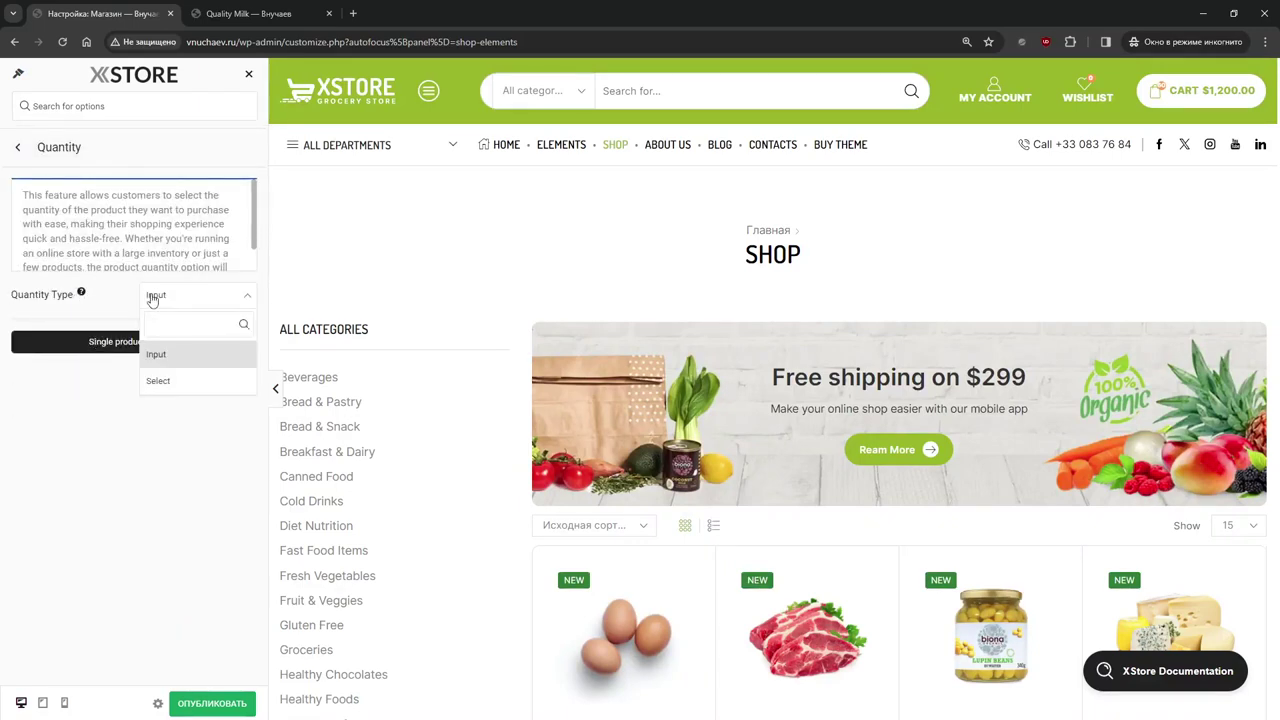
pyautogui.click(140, 300)
pyautogui.click(122, 341)
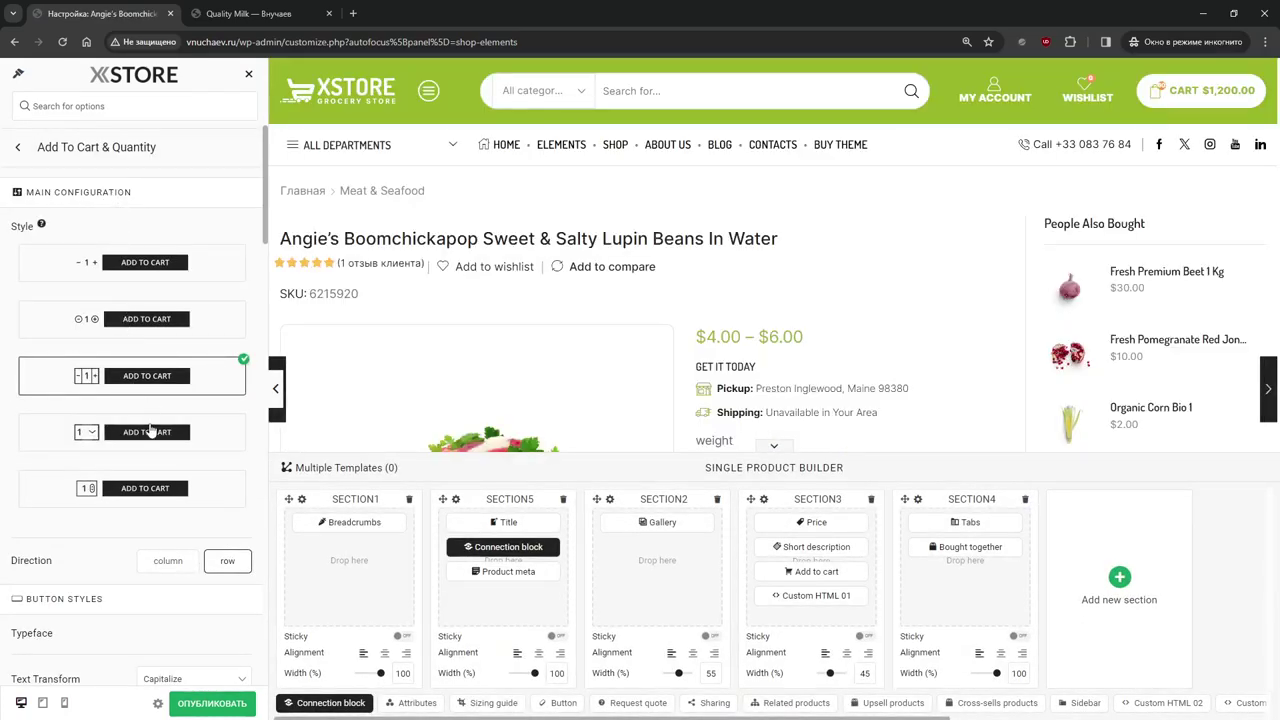
# Turn off the "Buy Now" button in the single product's Add To Cart & Quantity settings
pyautogui.scroll(-1, 126, 492)
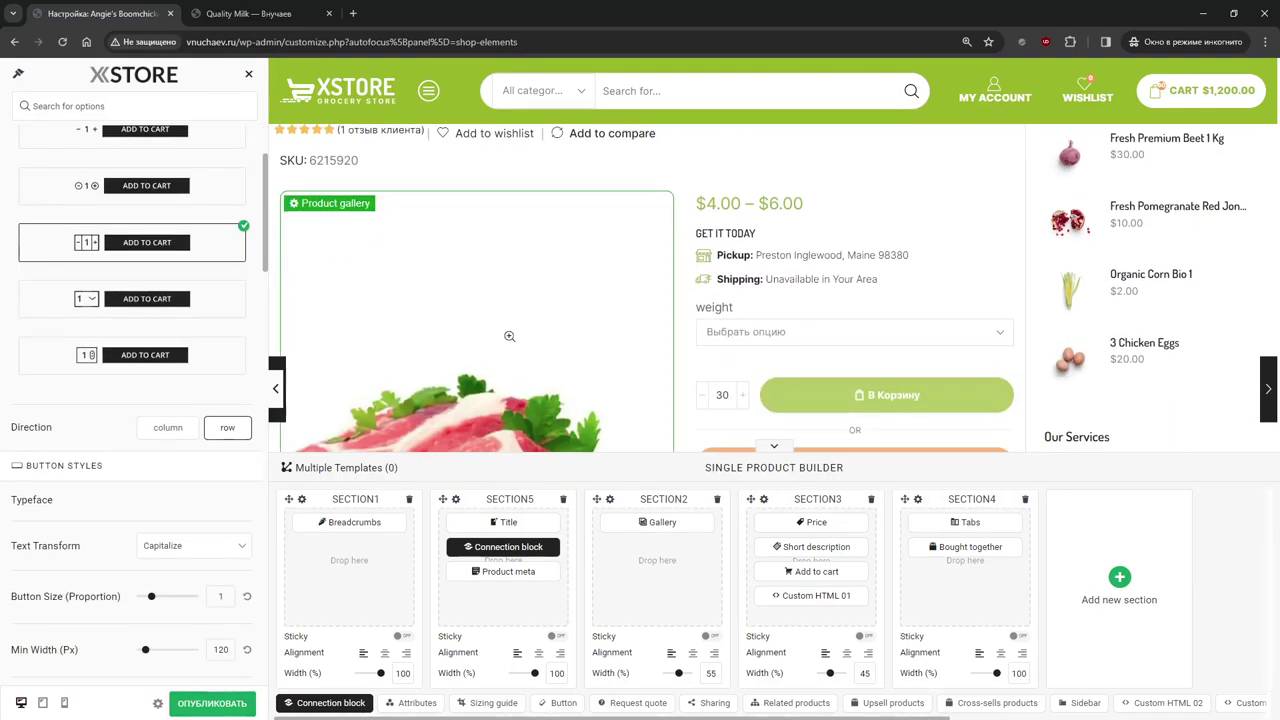
pyautogui.scroll(1, 180, 312)
pyautogui.scroll(-2, 180, 312)
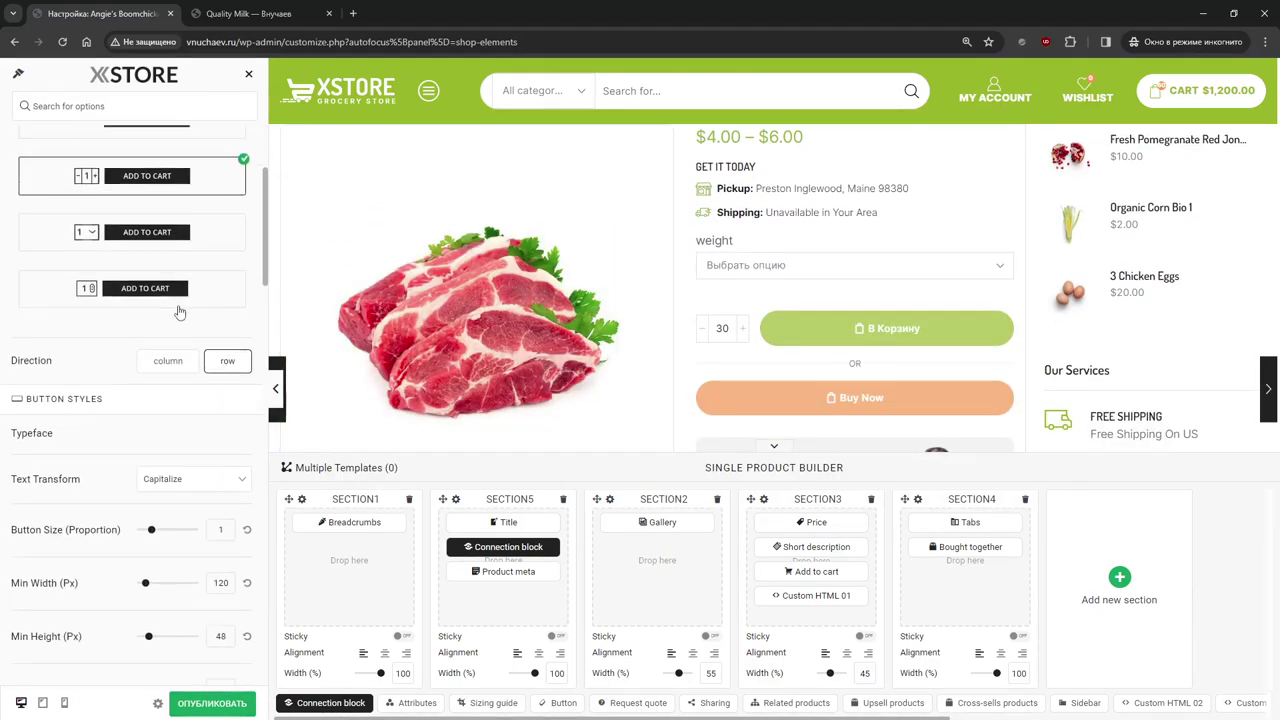
pyautogui.scroll(-1, 106, 271)
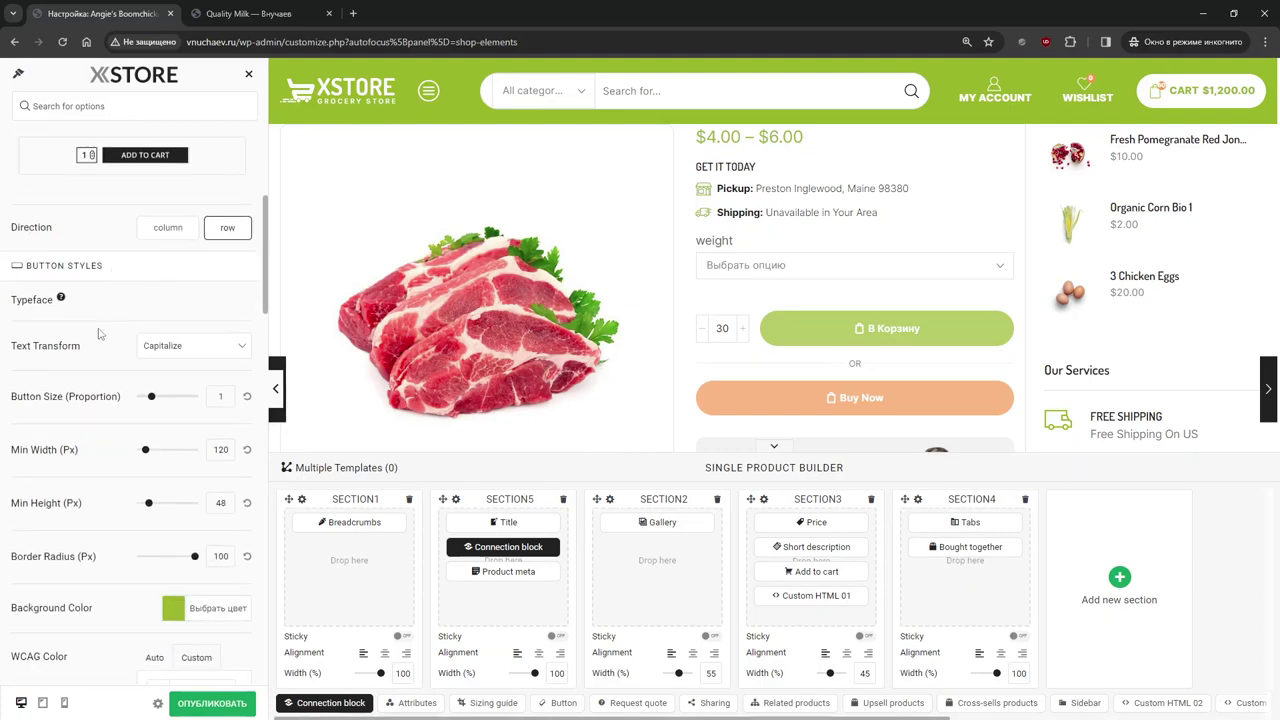
pyautogui.scroll(-1, 100, 310)
pyautogui.scroll(-3, 97, 360)
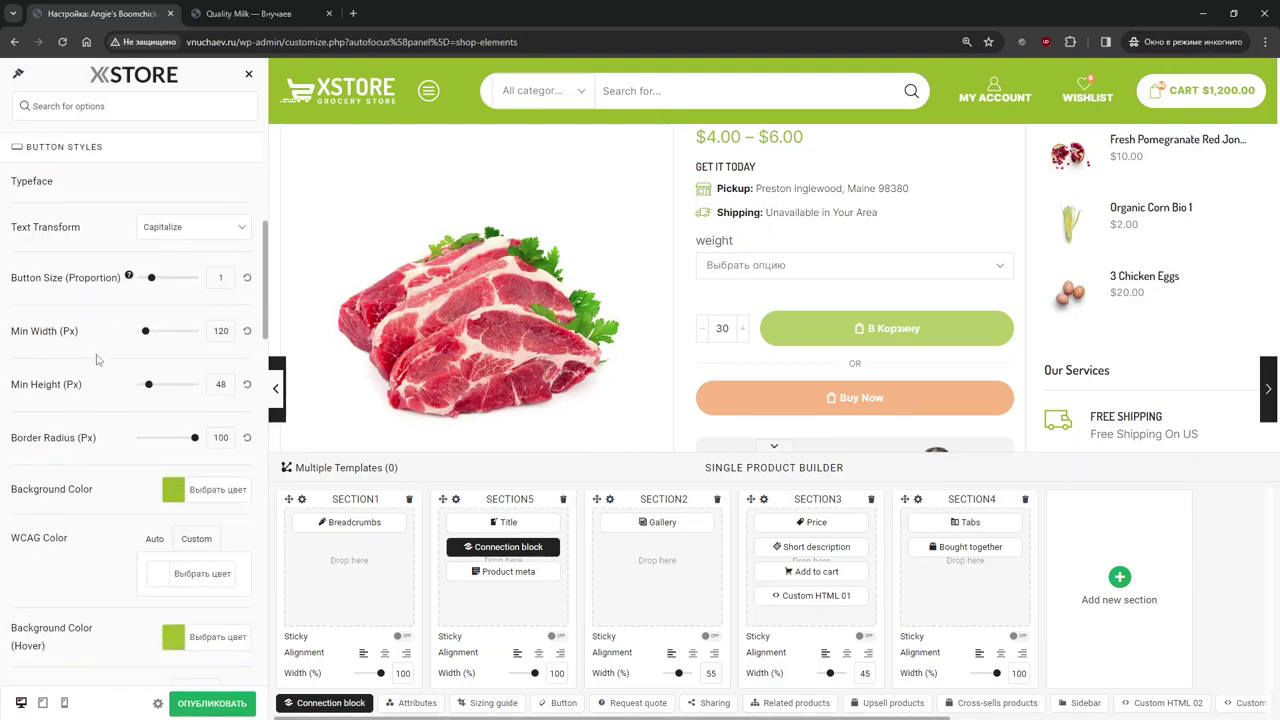
pyautogui.scroll(-1, 97, 360)
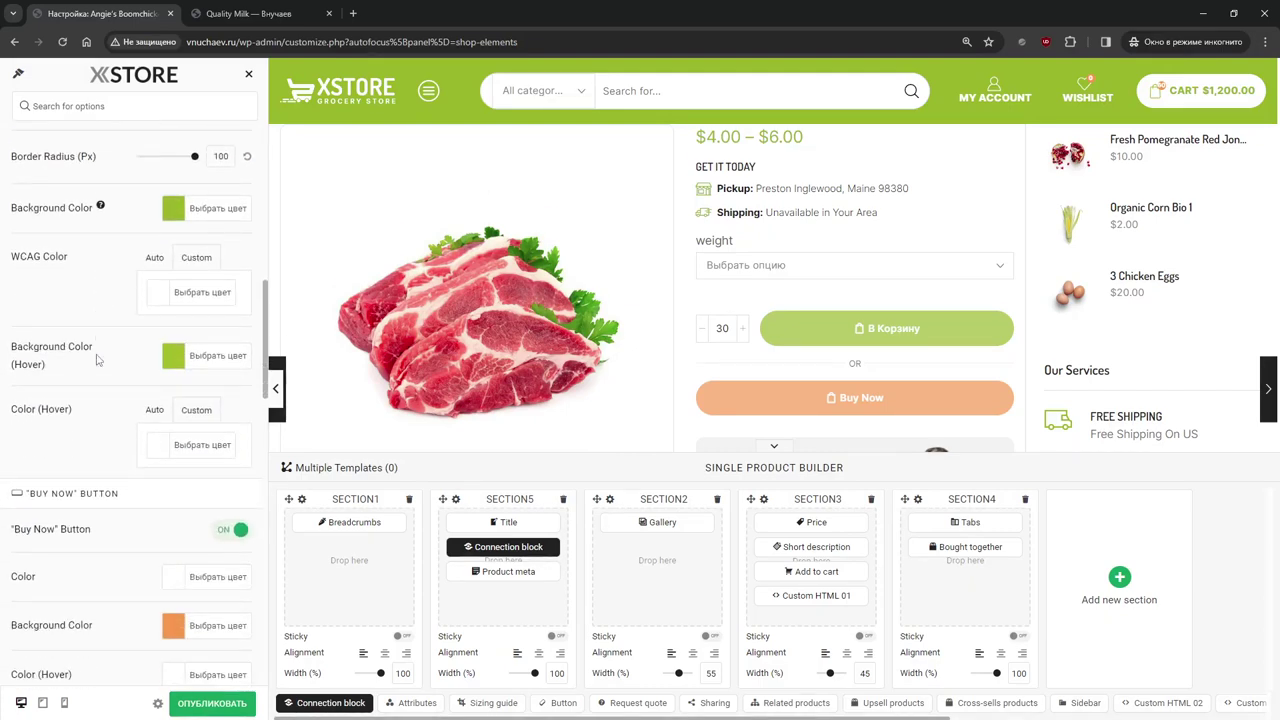
pyautogui.scroll(-2, 97, 361)
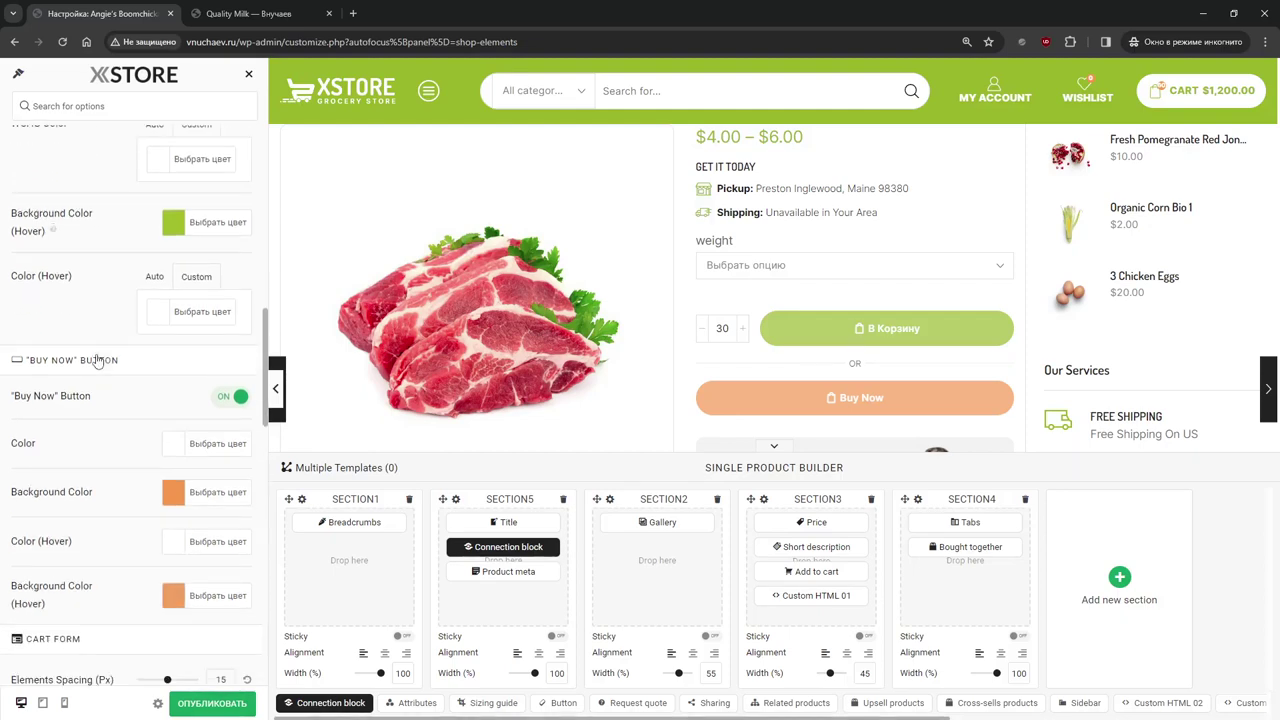
pyautogui.scroll(-1, 97, 360)
pyautogui.click(214, 332)
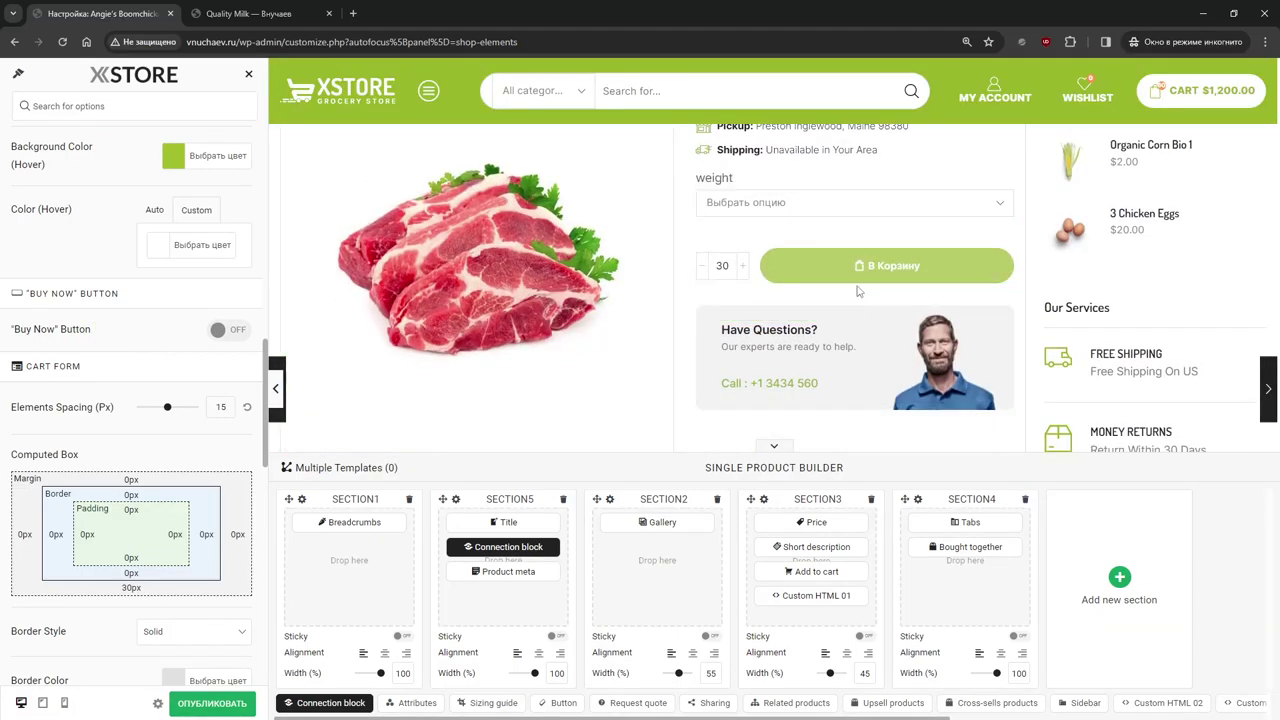
# Review the cart form and advanced add-to-cart options, and publish the theme changes
pyautogui.scroll(-4, 160, 338)
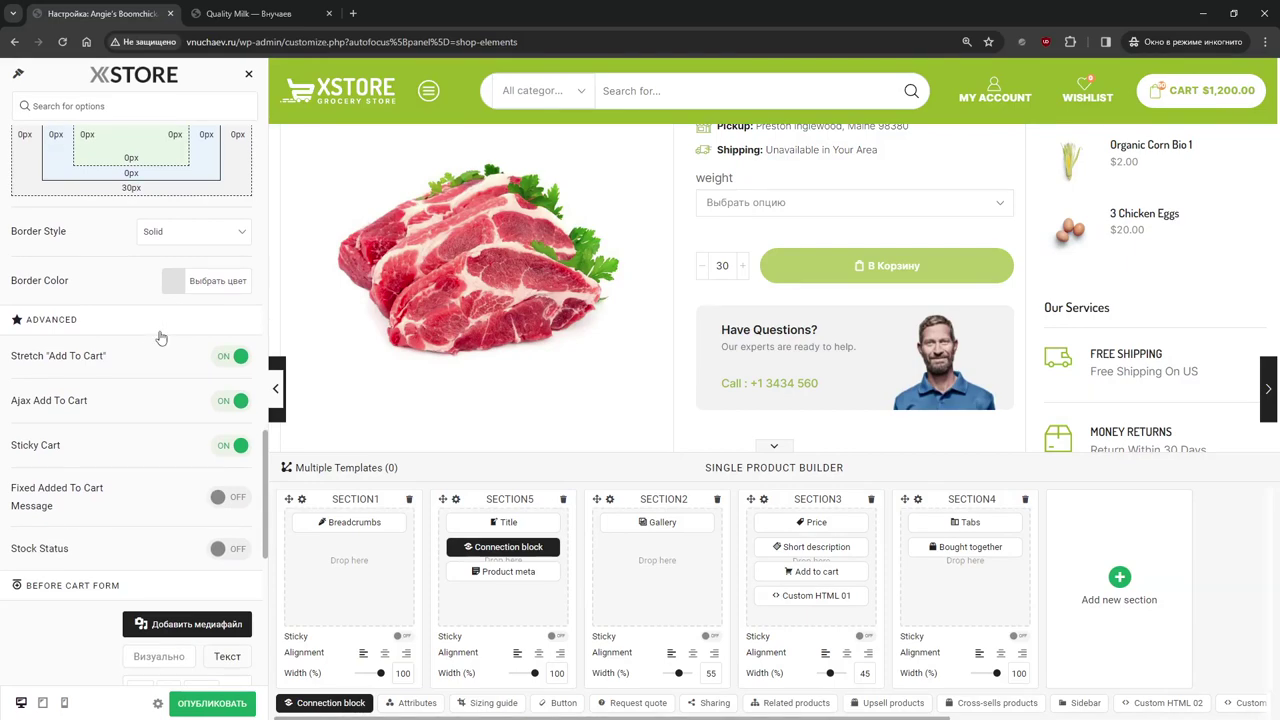
pyautogui.scroll(-1, 160, 338)
pyautogui.moveTo(105, 342)
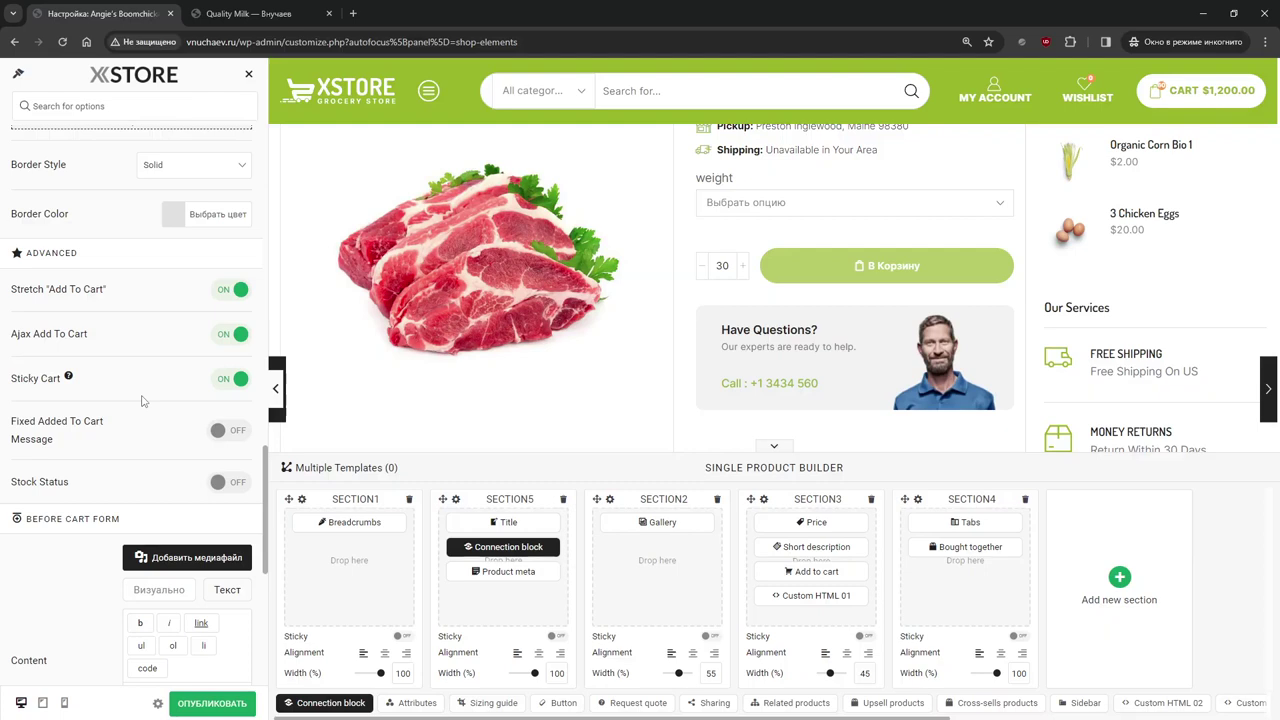
pyautogui.click(215, 705)
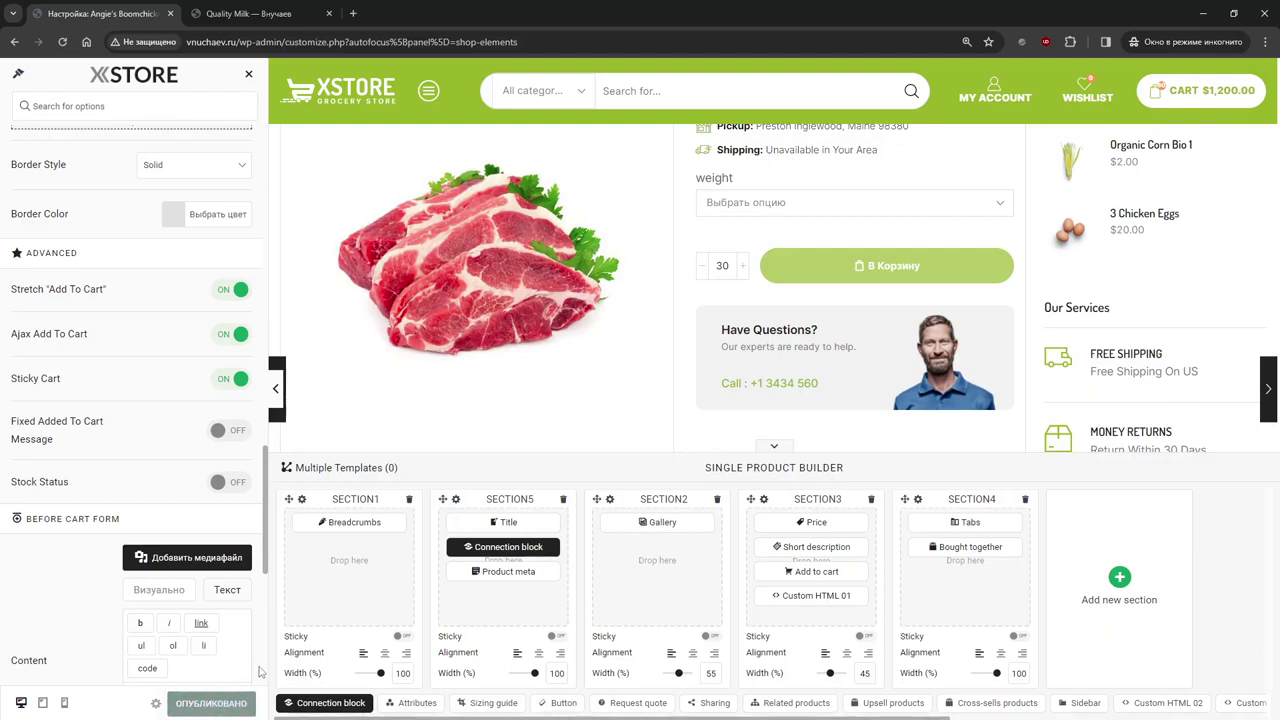
# Switch to the Quality Milk shop tab, add 3 Chicken Eggs to the comparison list and open its product page
pyautogui.click(240, 15)
pyautogui.click(508, 475)
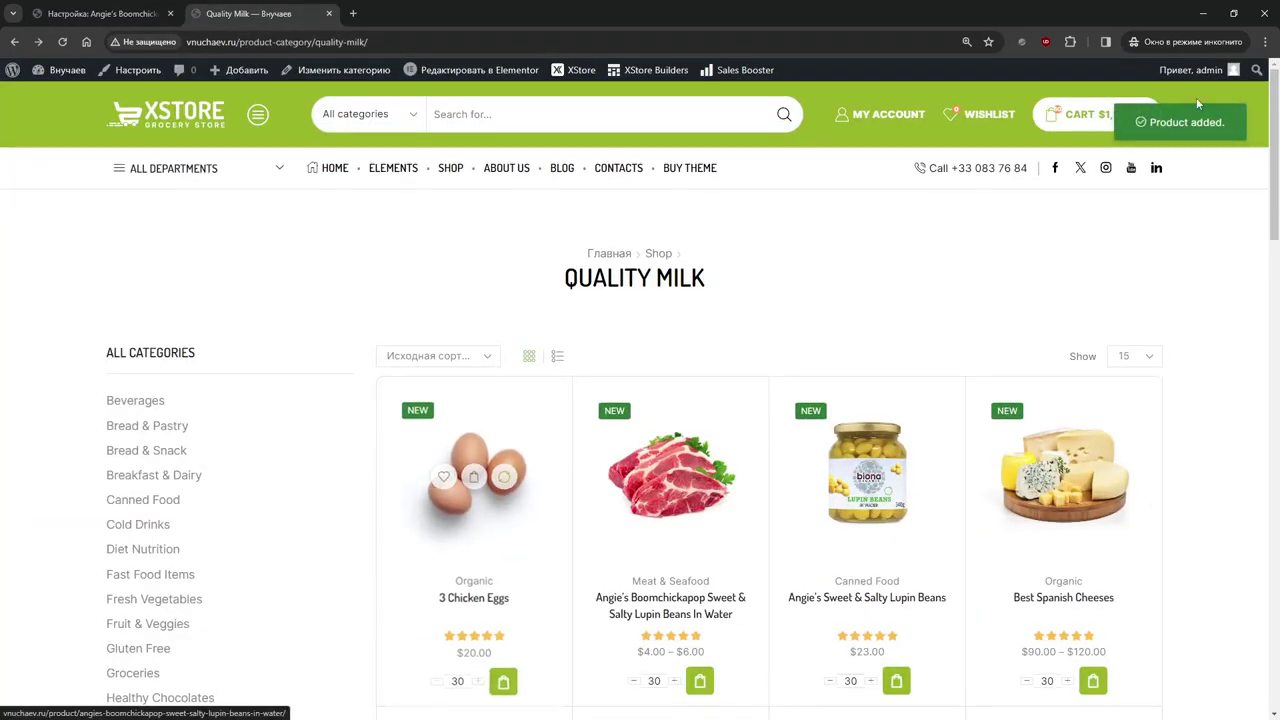
pyautogui.click(473, 438)
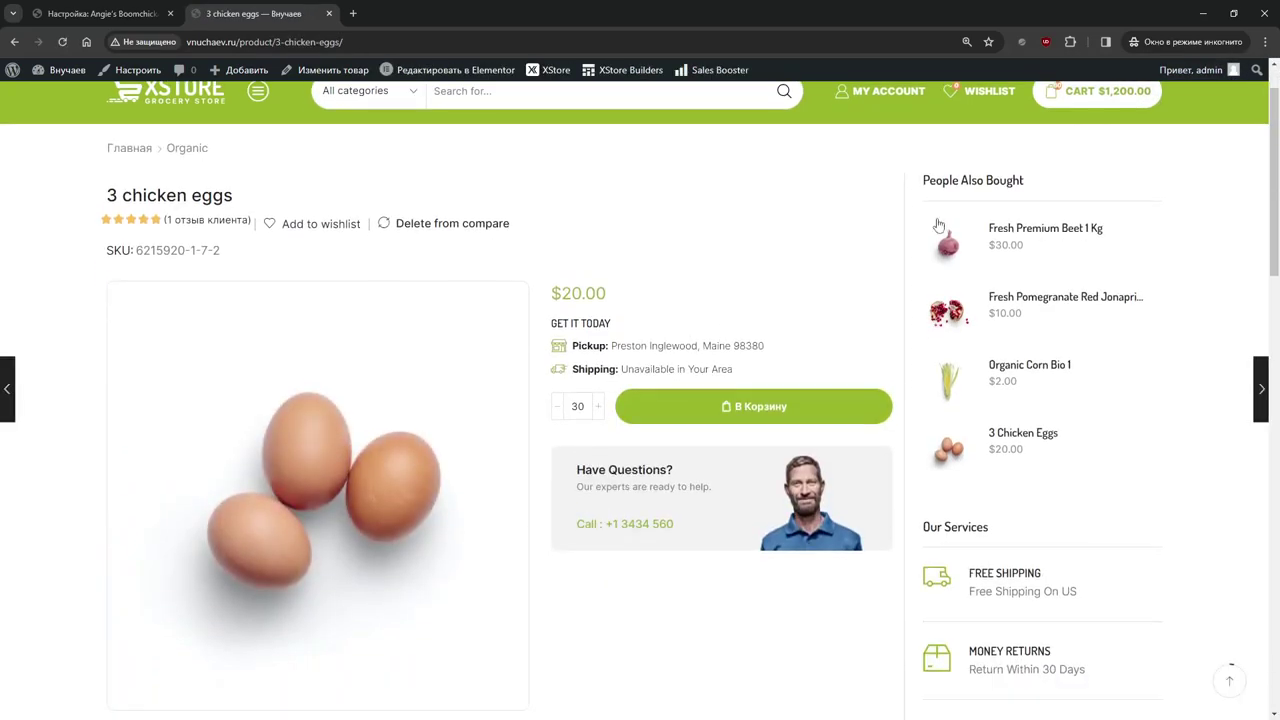
# Remove 3 Chicken Eggs from the shopping cart and close the cart
pyautogui.click(1061, 122)
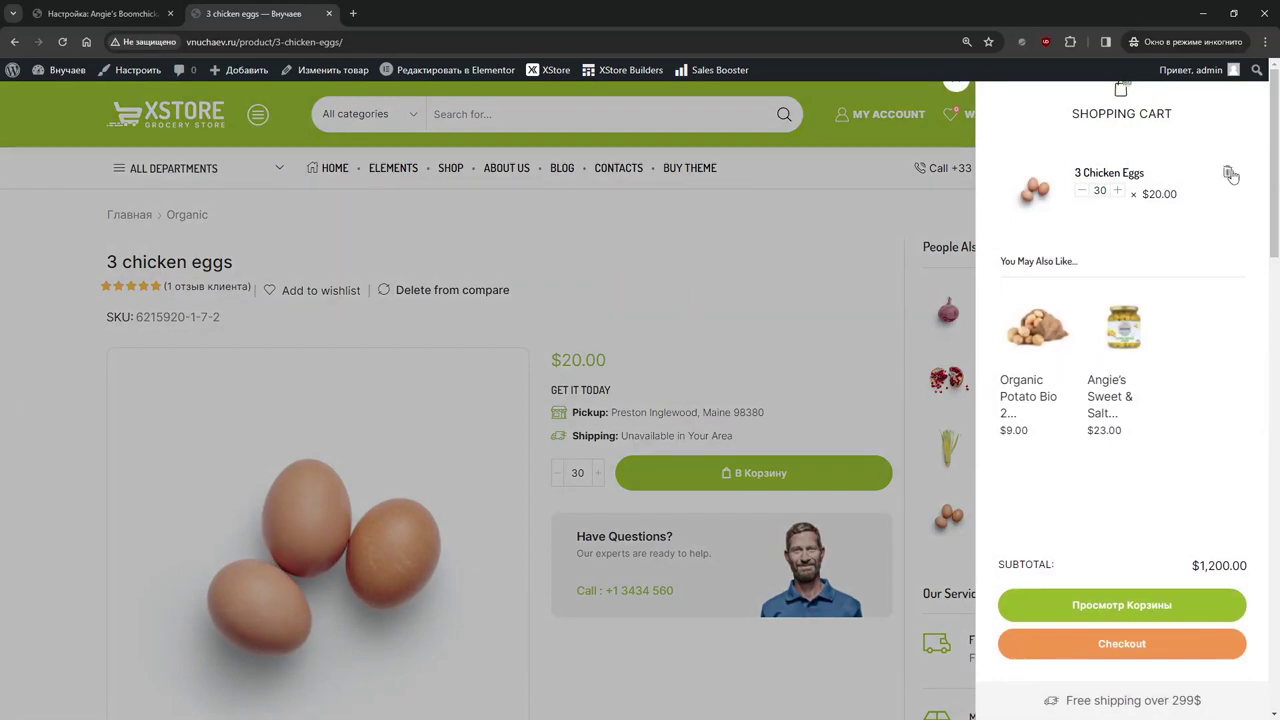
pyautogui.click(1227, 172)
pyautogui.click(899, 308)
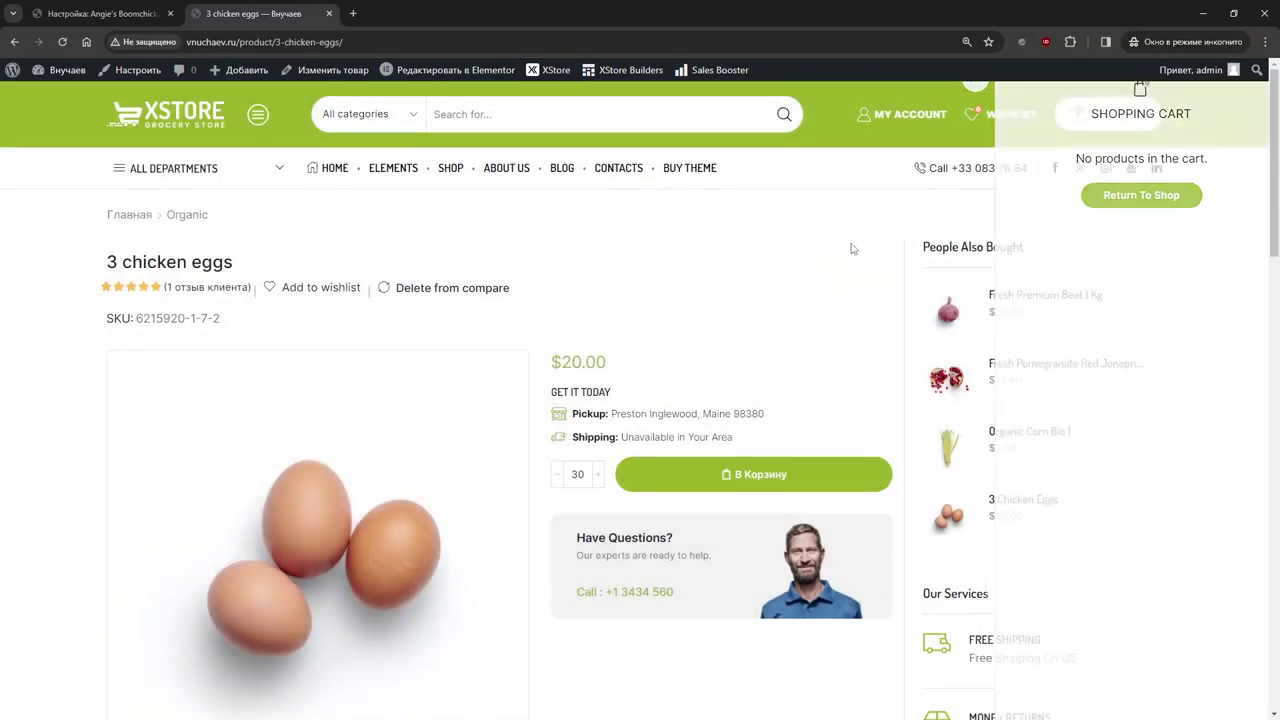
# Add 30 of 3 Chicken Eggs to the cart, view the suggested Angie's Boomchickapop product and return to the eggs page
pyautogui.click(781, 478)
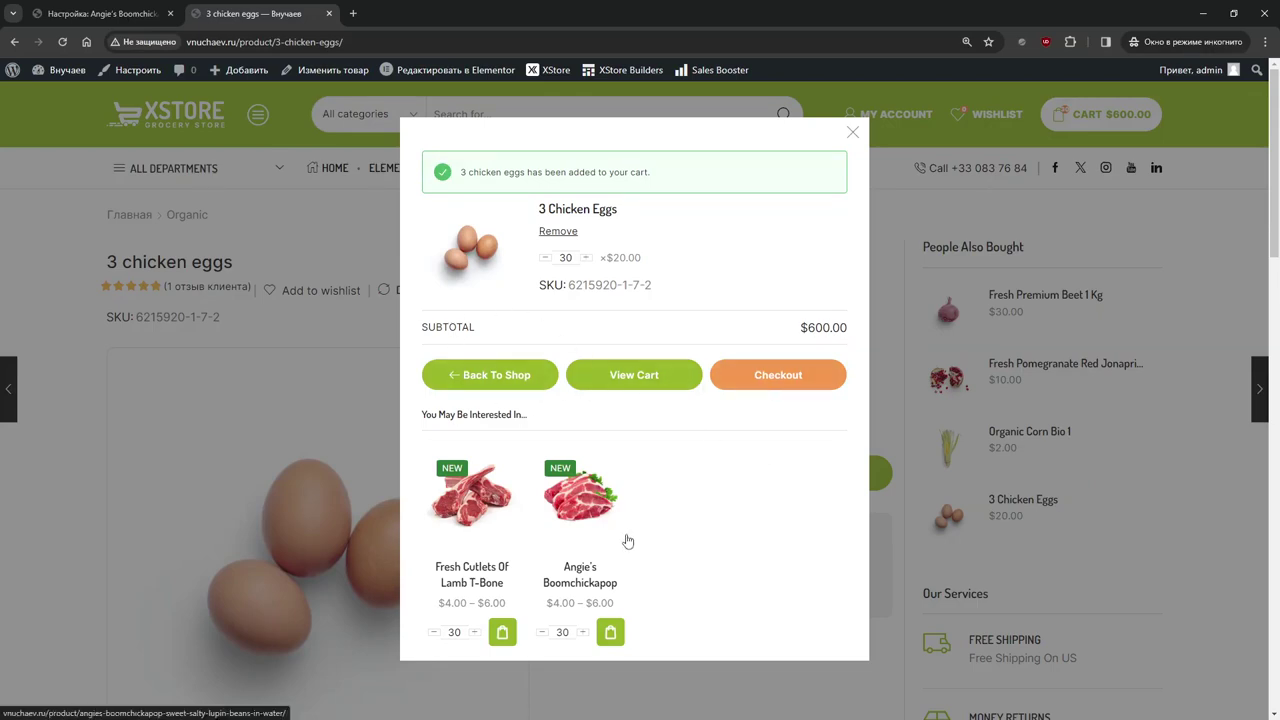
pyautogui.click(610, 633)
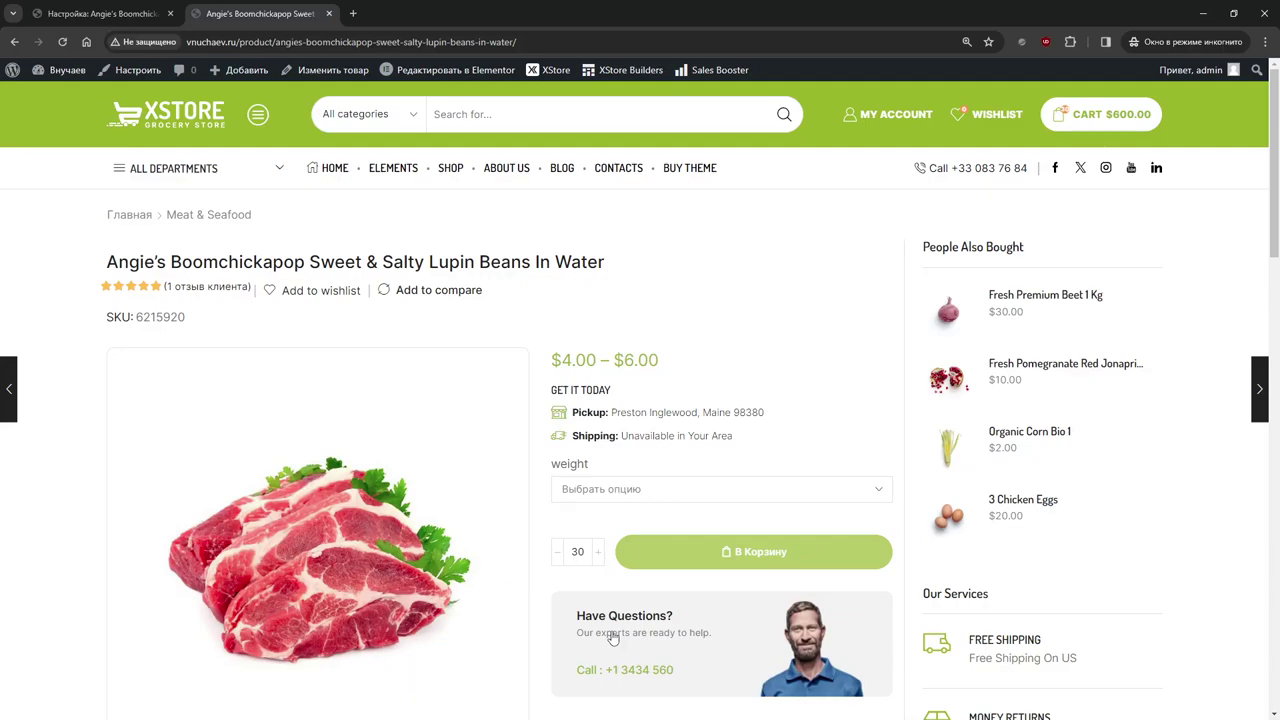
pyautogui.click(14, 42)
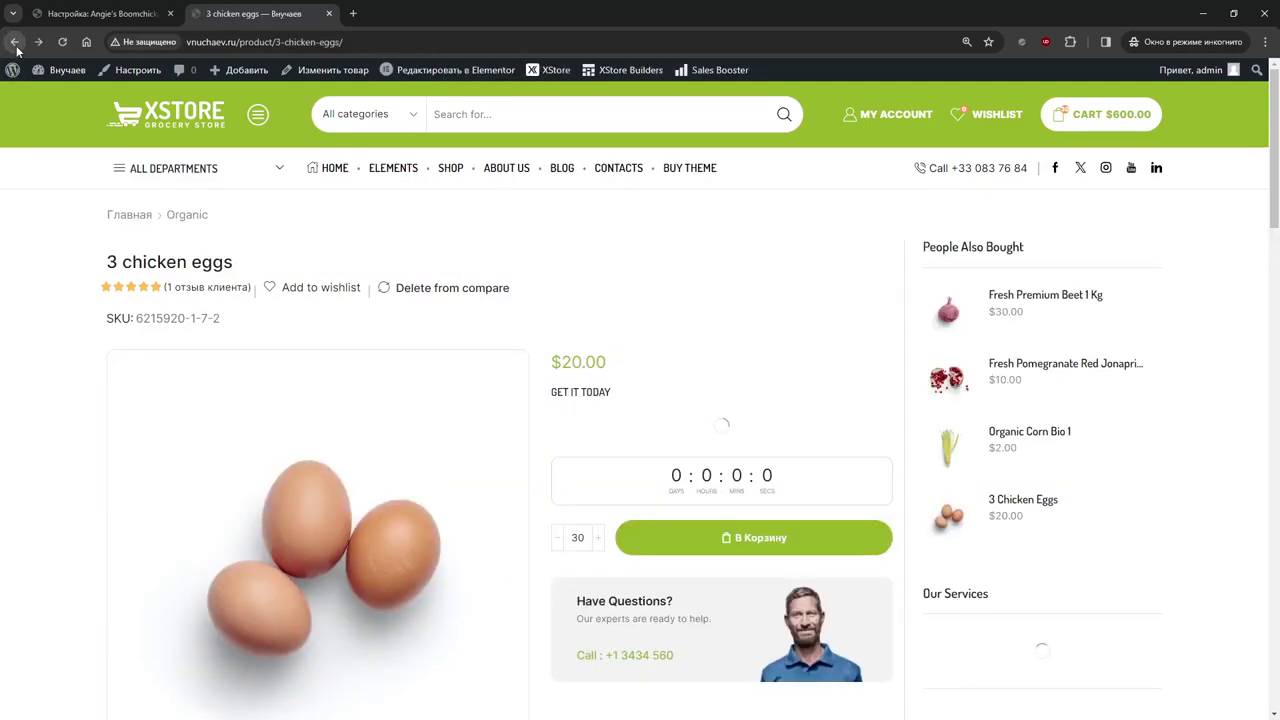
# Add another 30 of 3 Chicken Eggs, open the suggested Fresh Cutlets of lamb t-bone and check its weight options
pyautogui.click(657, 473)
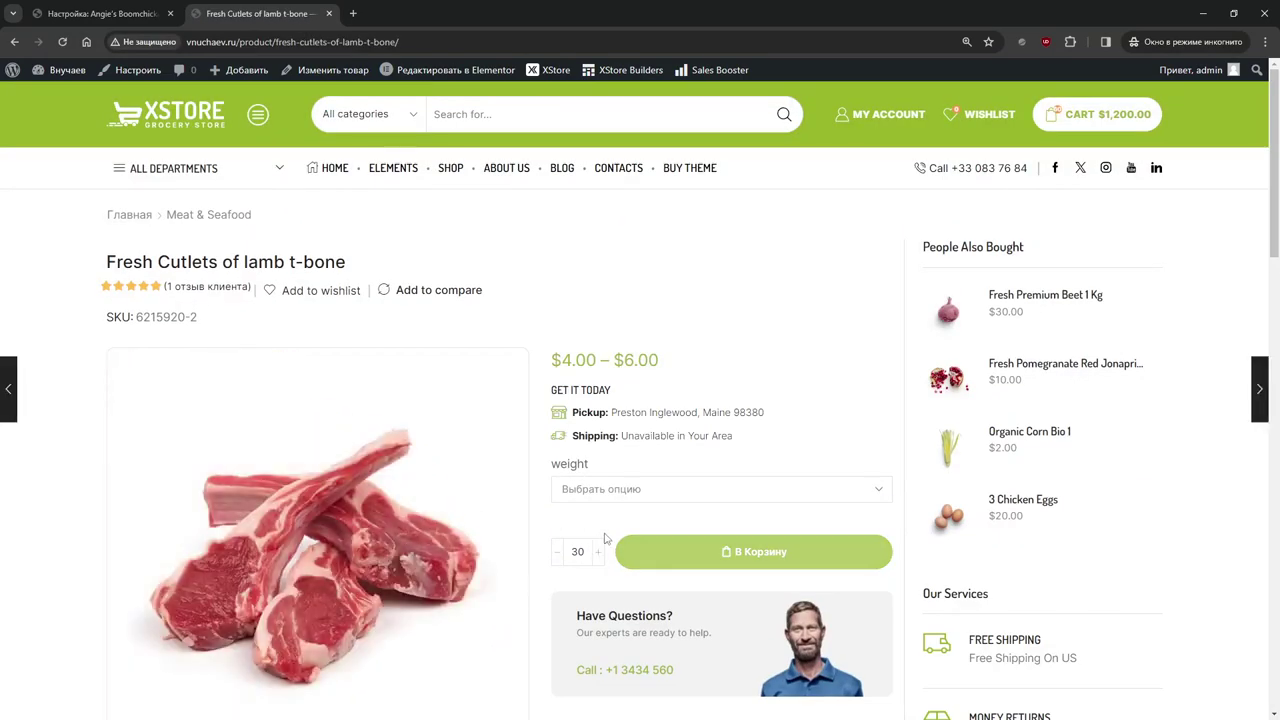
pyautogui.click(618, 490)
pyautogui.click(651, 457)
pyautogui.scroll(-1, 639, 493)
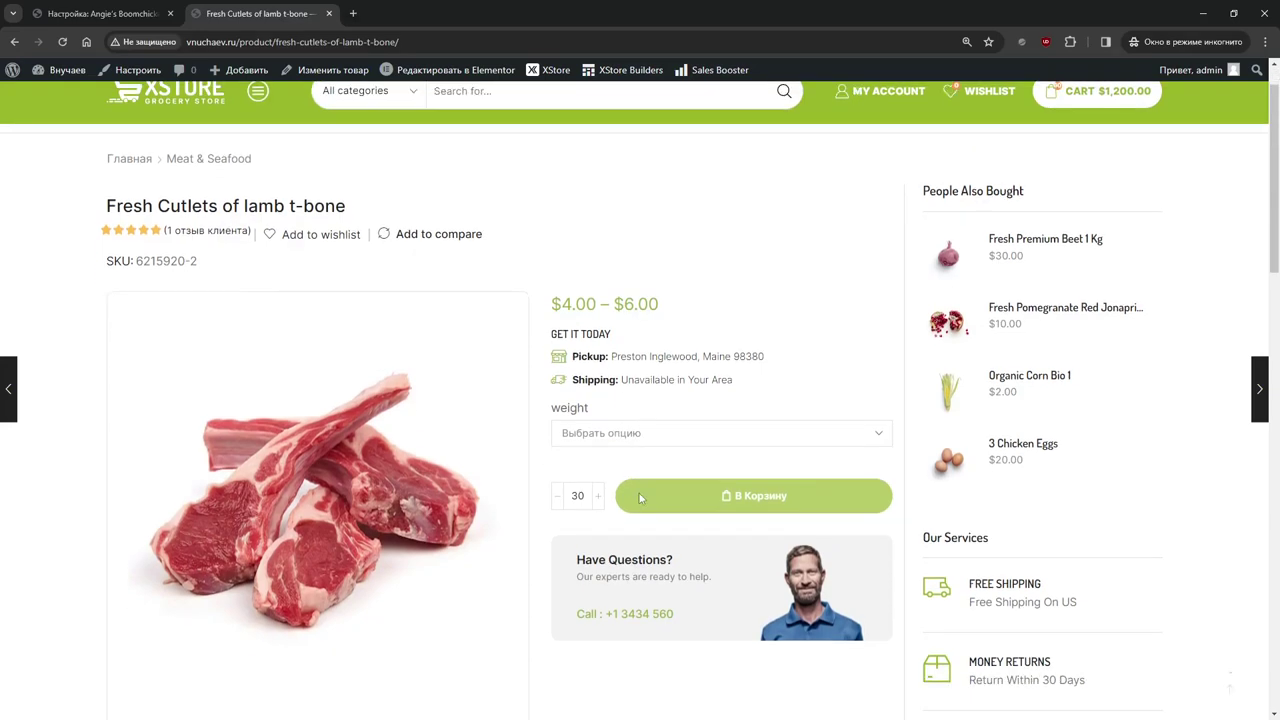
# Return to the 3 Chicken Eggs page, switch to the theme customizer and review the Add To Cart & Quantity options
pyautogui.scroll(1, 639, 495)
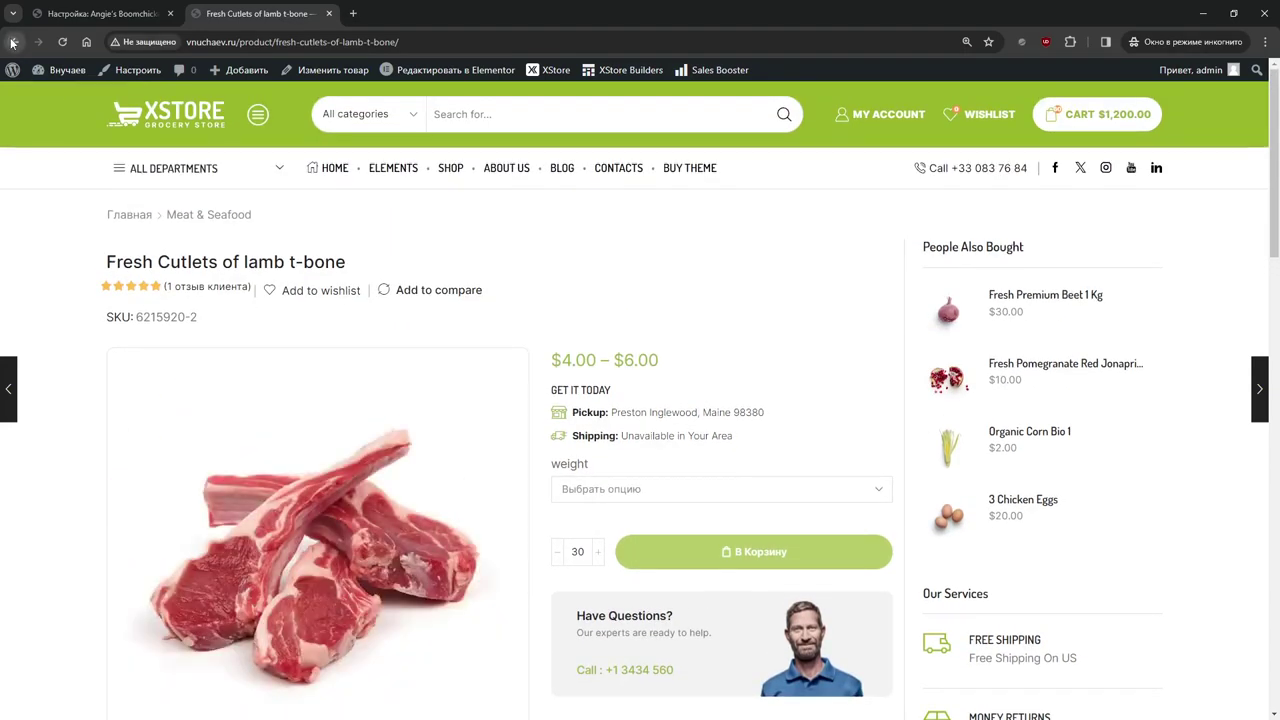
pyautogui.click(13, 42)
pyautogui.click(98, 13)
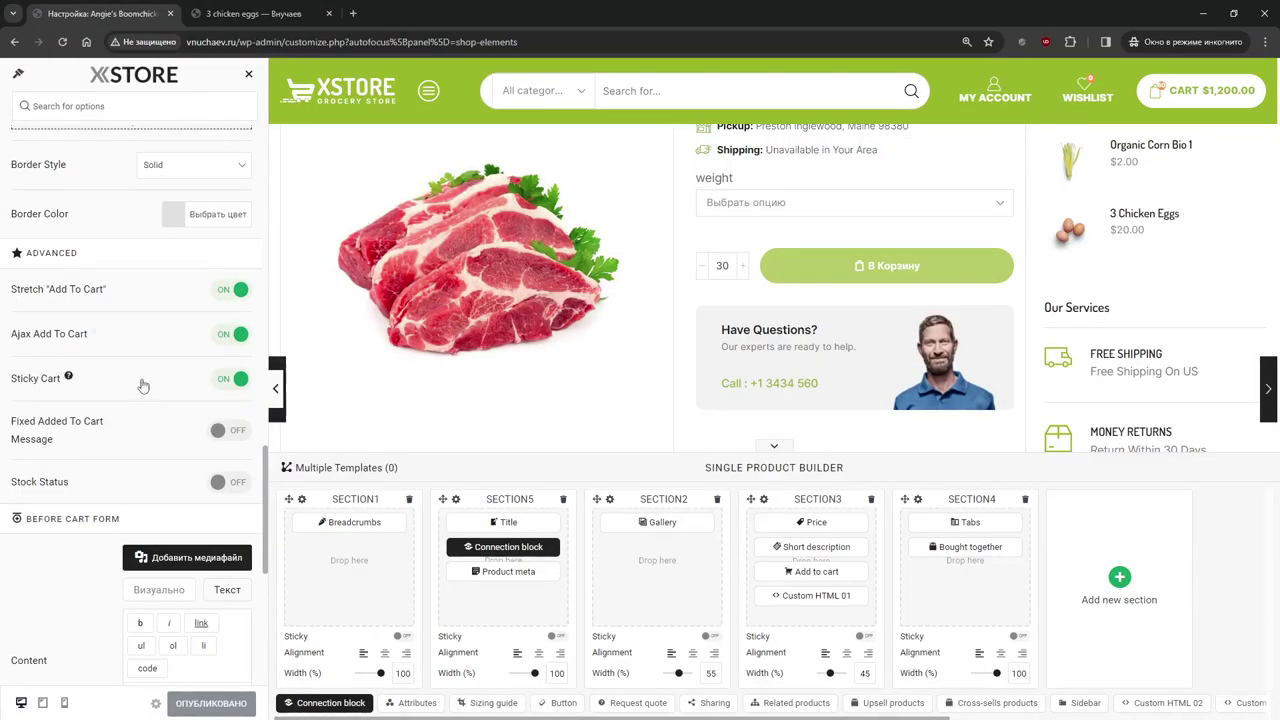
pyautogui.scroll(1, 143, 386)
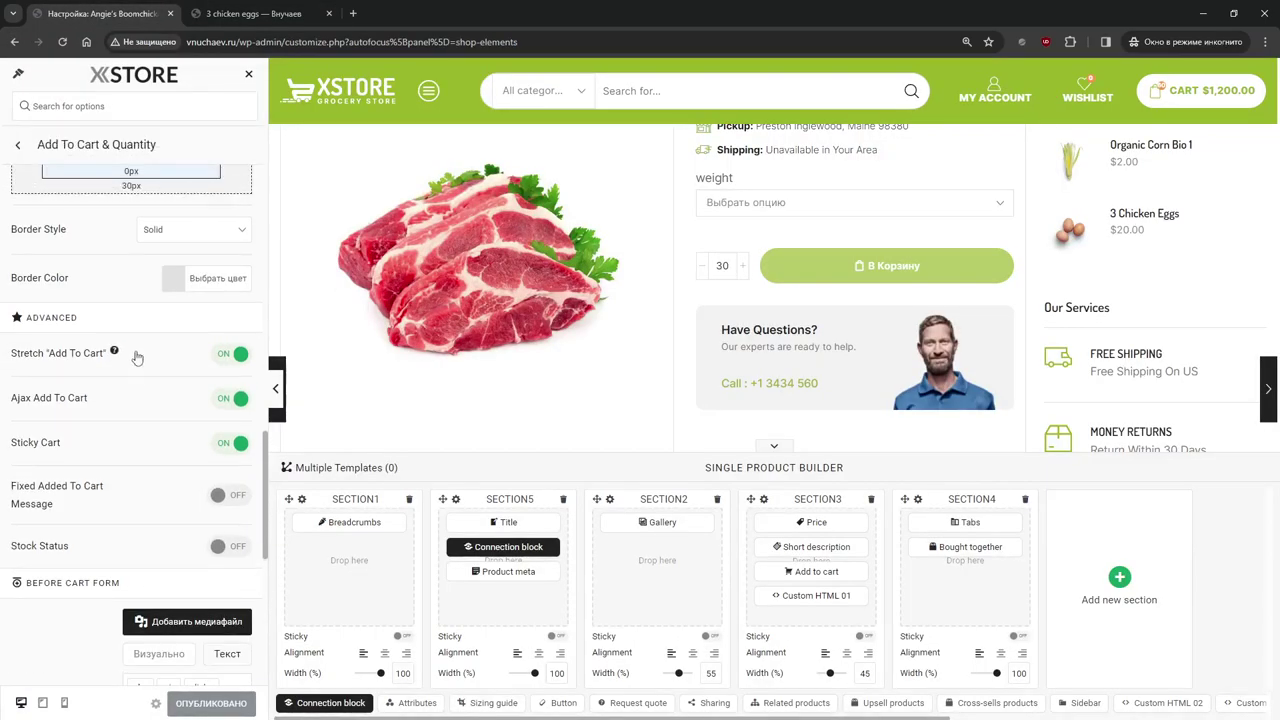
pyautogui.scroll(15, 137, 357)
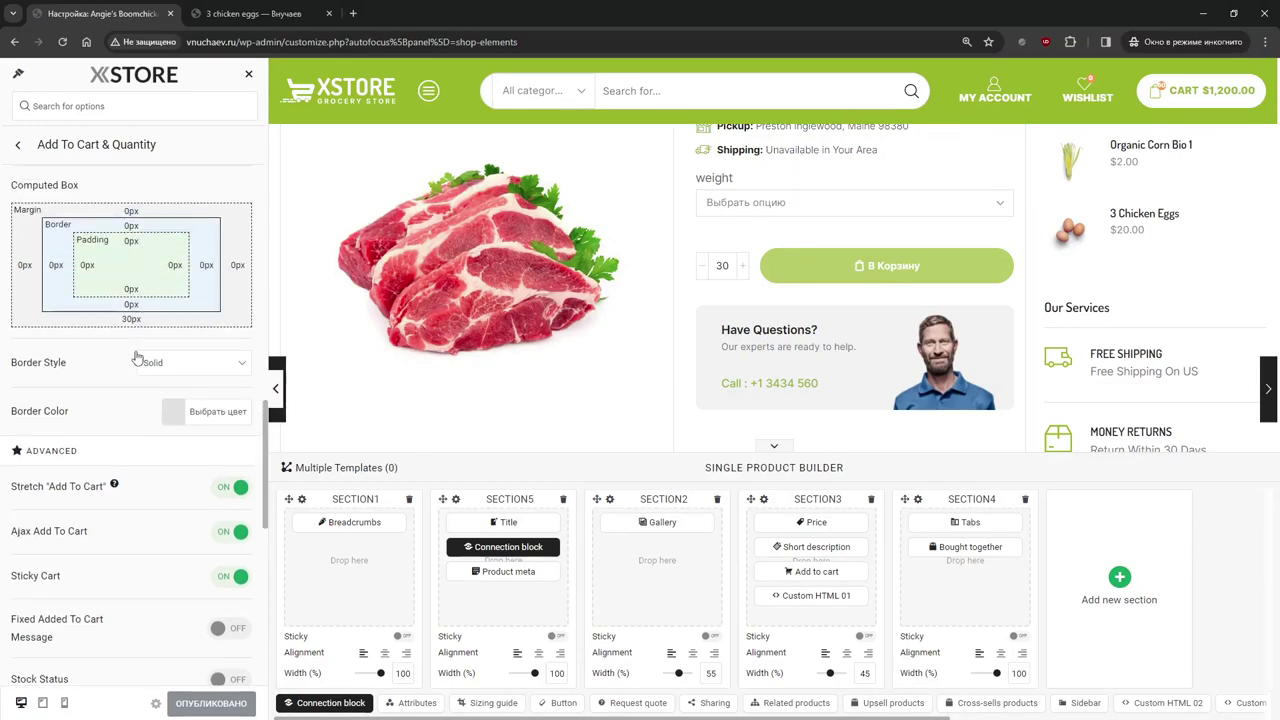
pyautogui.scroll(2, 137, 353)
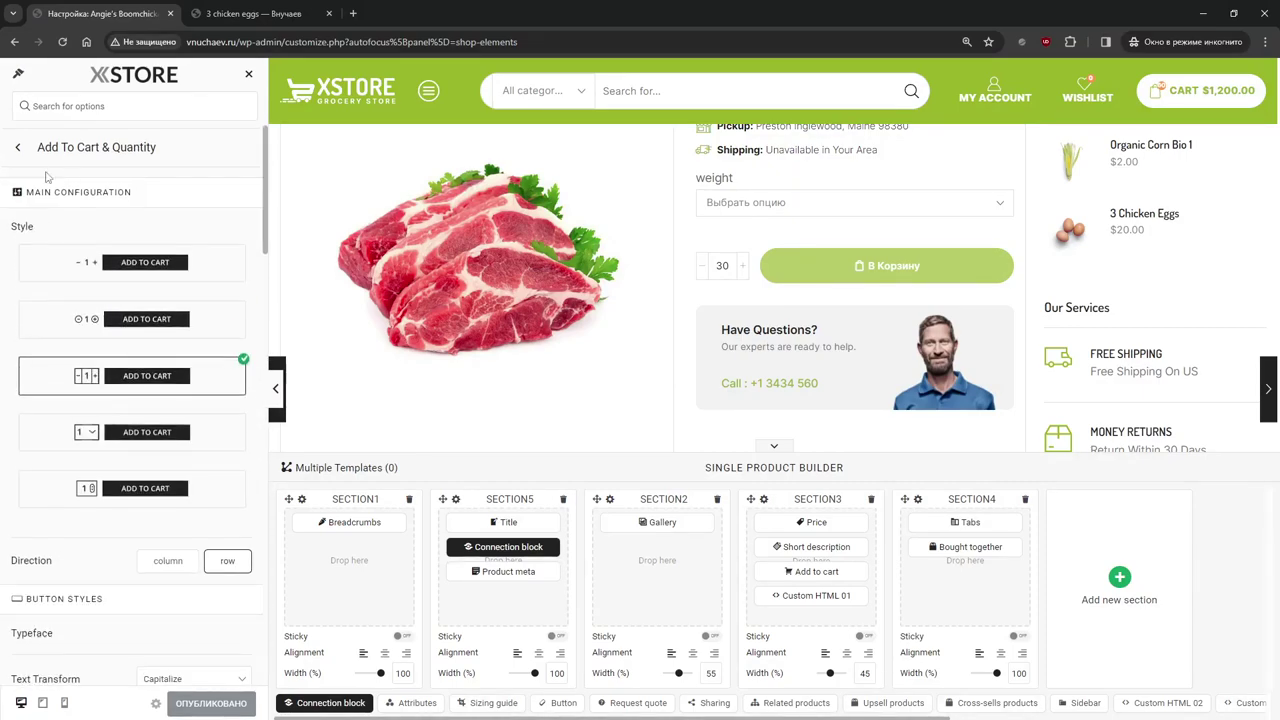
# Go back to Single Product Builder and look through its list of product page elements
pyautogui.click(17, 144)
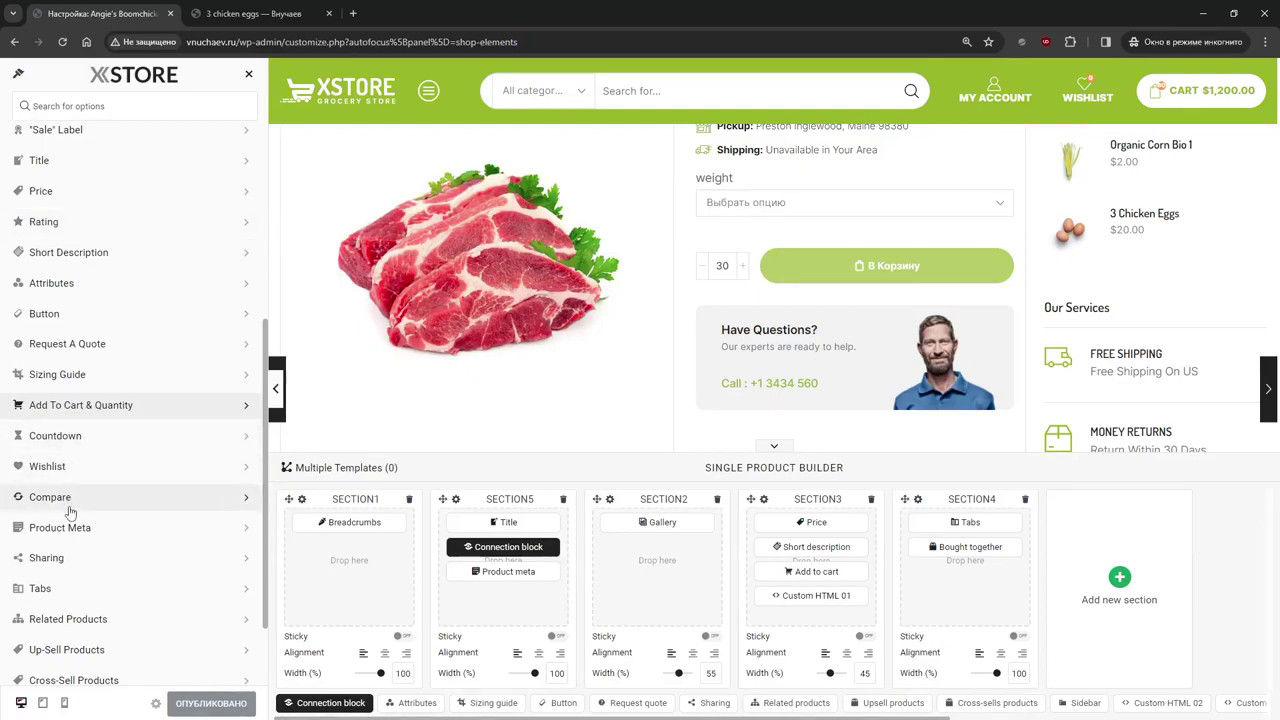
pyautogui.scroll(-1, 85, 505)
pyautogui.scroll(-1, 86, 521)
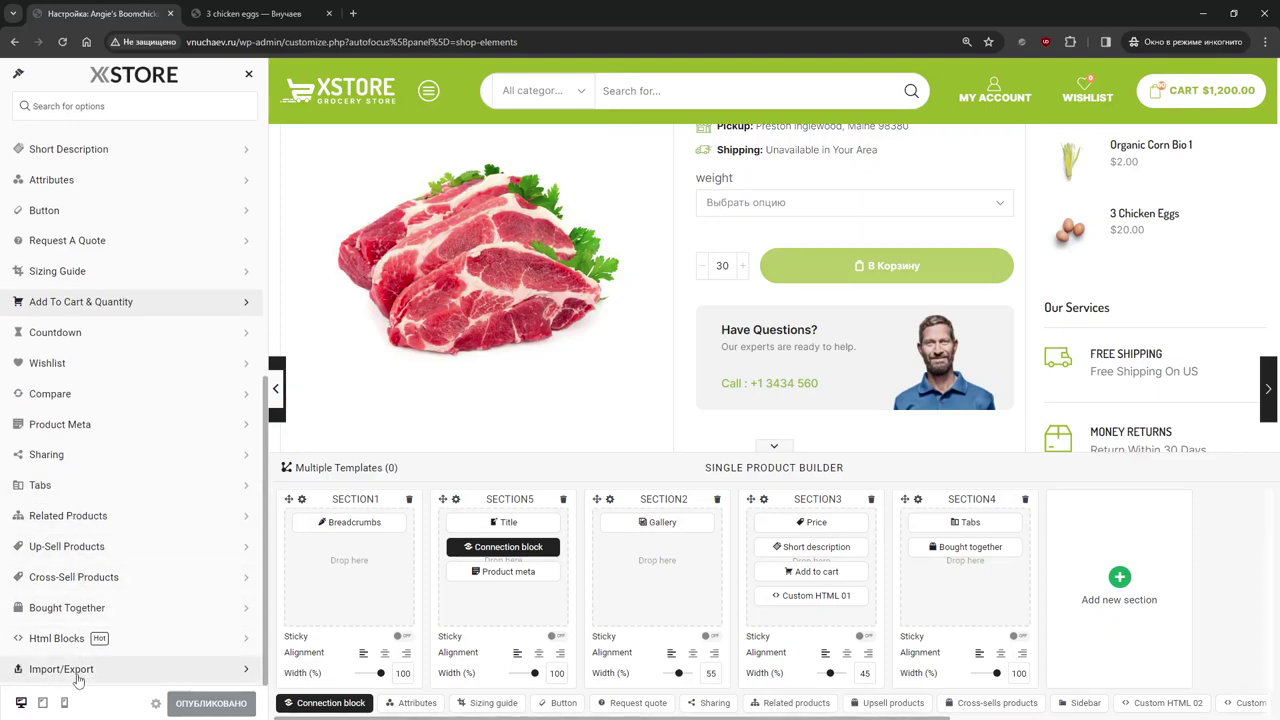
pyautogui.scroll(5, 77, 650)
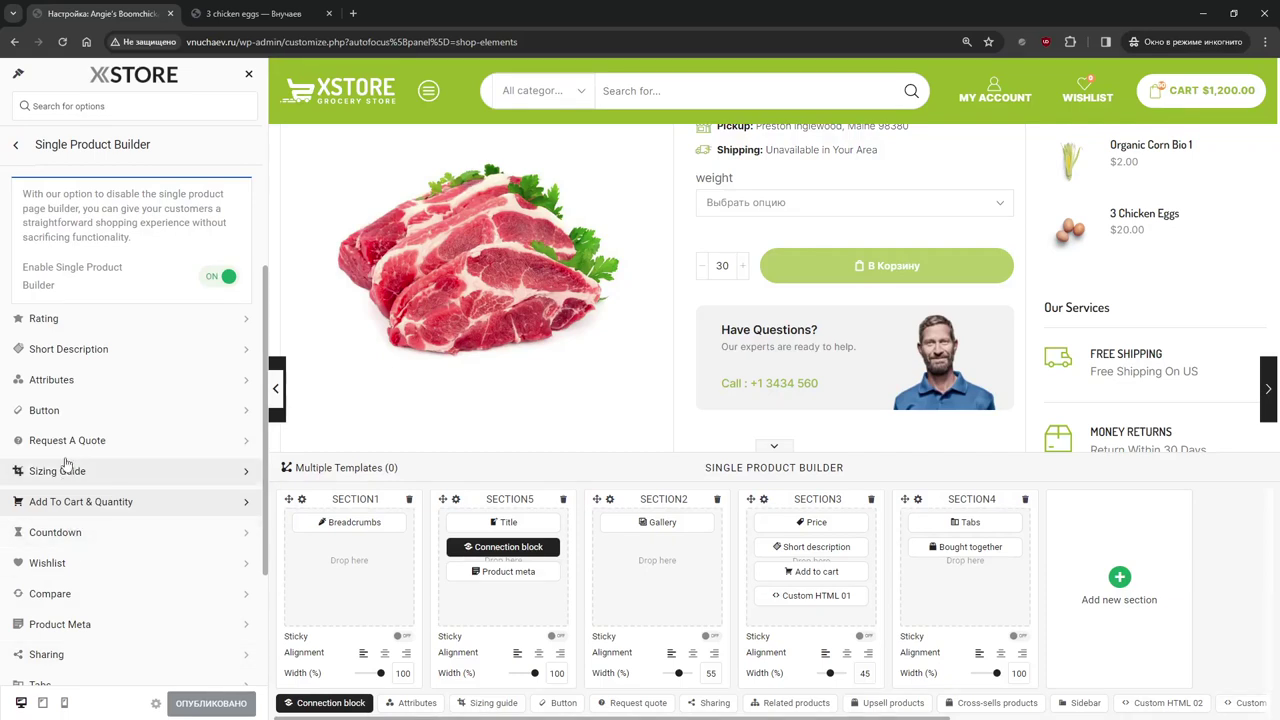
pyautogui.scroll(2, 65, 478)
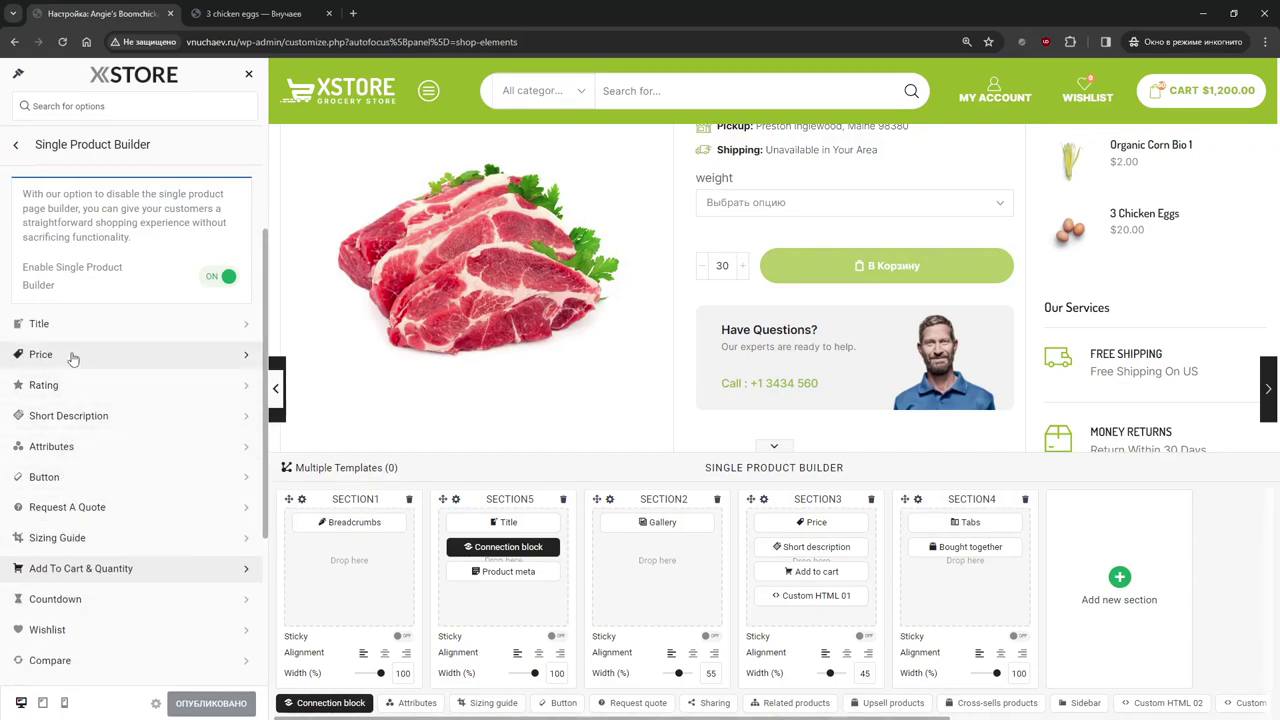
pyautogui.scroll(5, 78, 323)
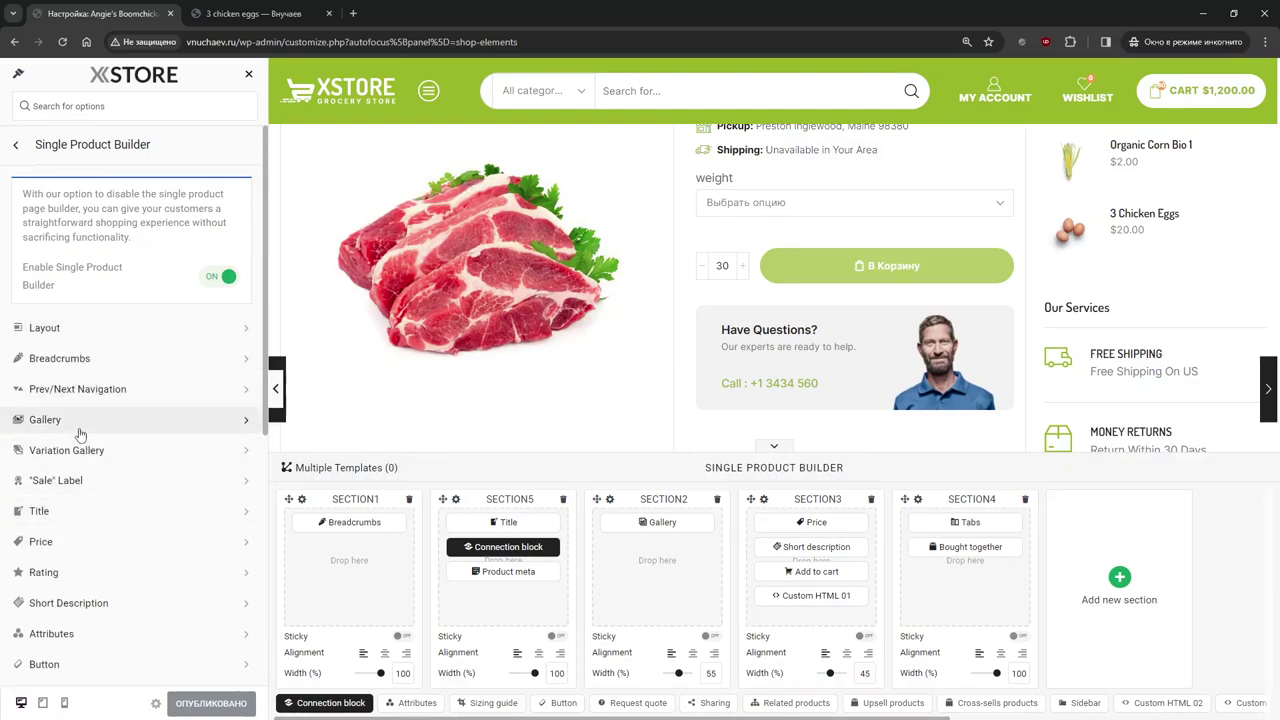
# Review the sidebar and style options in the product builder's Layout settings and return to the element list
pyautogui.click(78, 328)
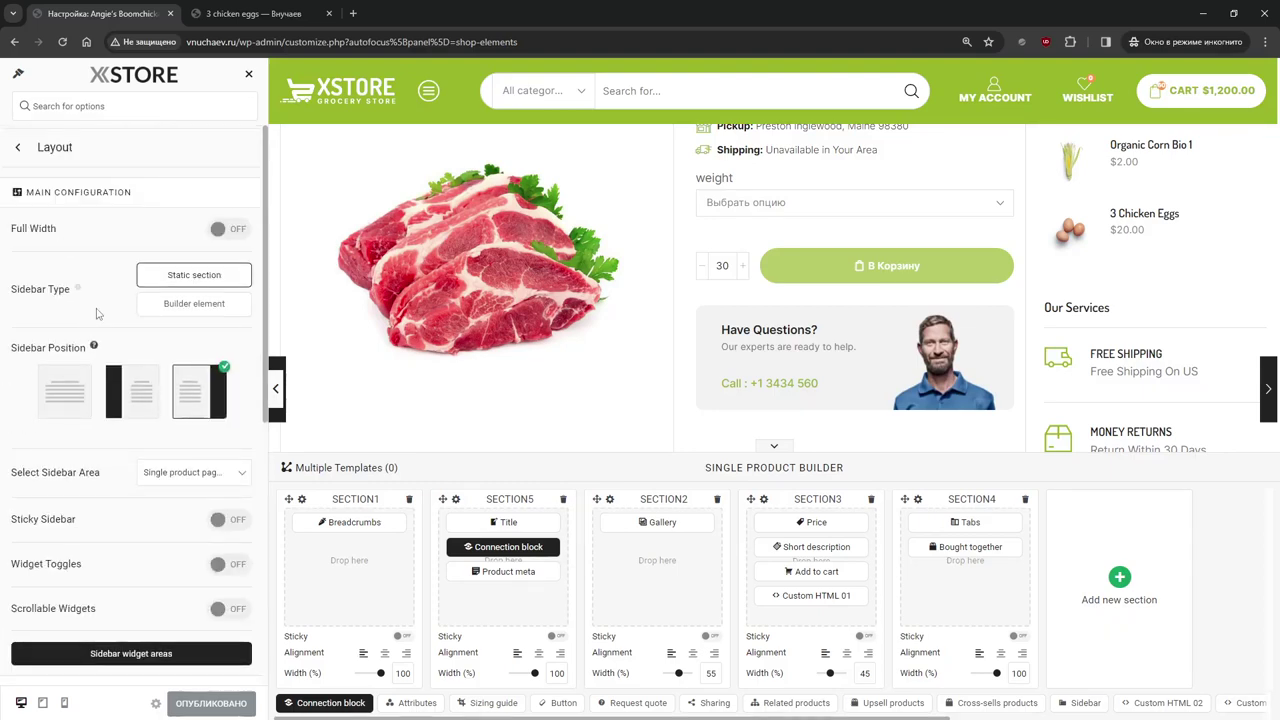
pyautogui.scroll(-2, 97, 314)
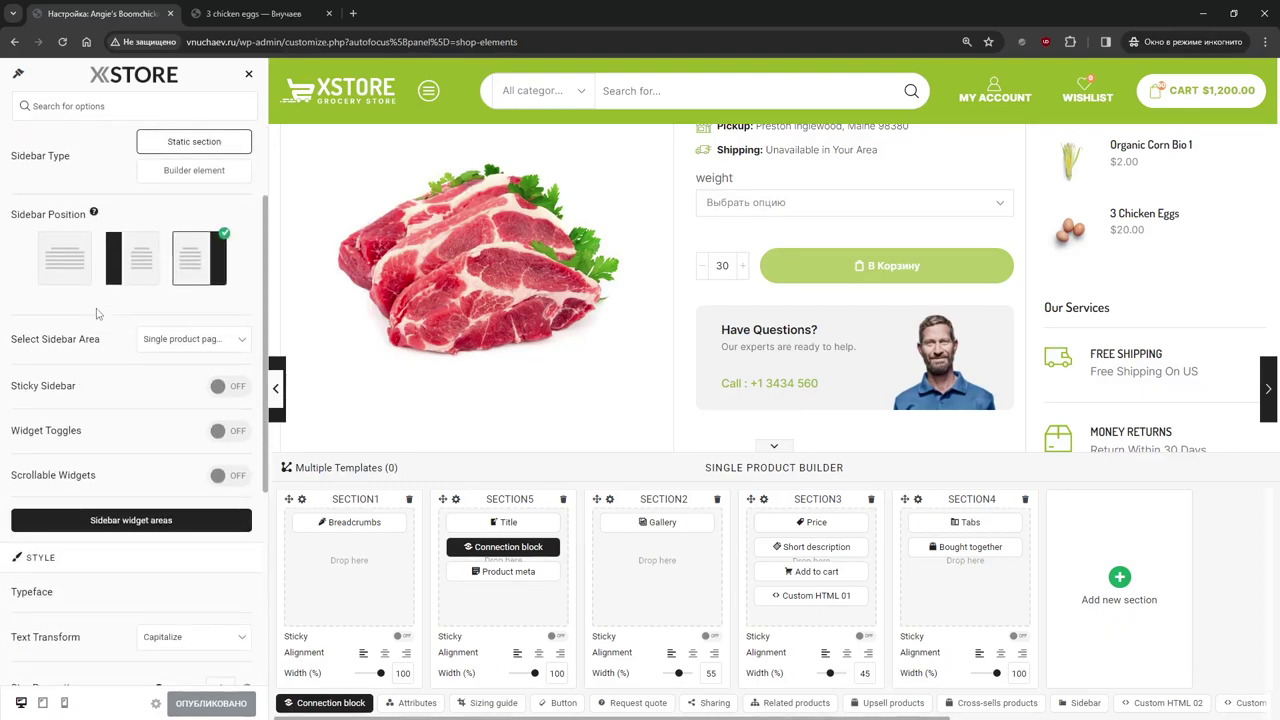
pyautogui.scroll(-5, 97, 314)
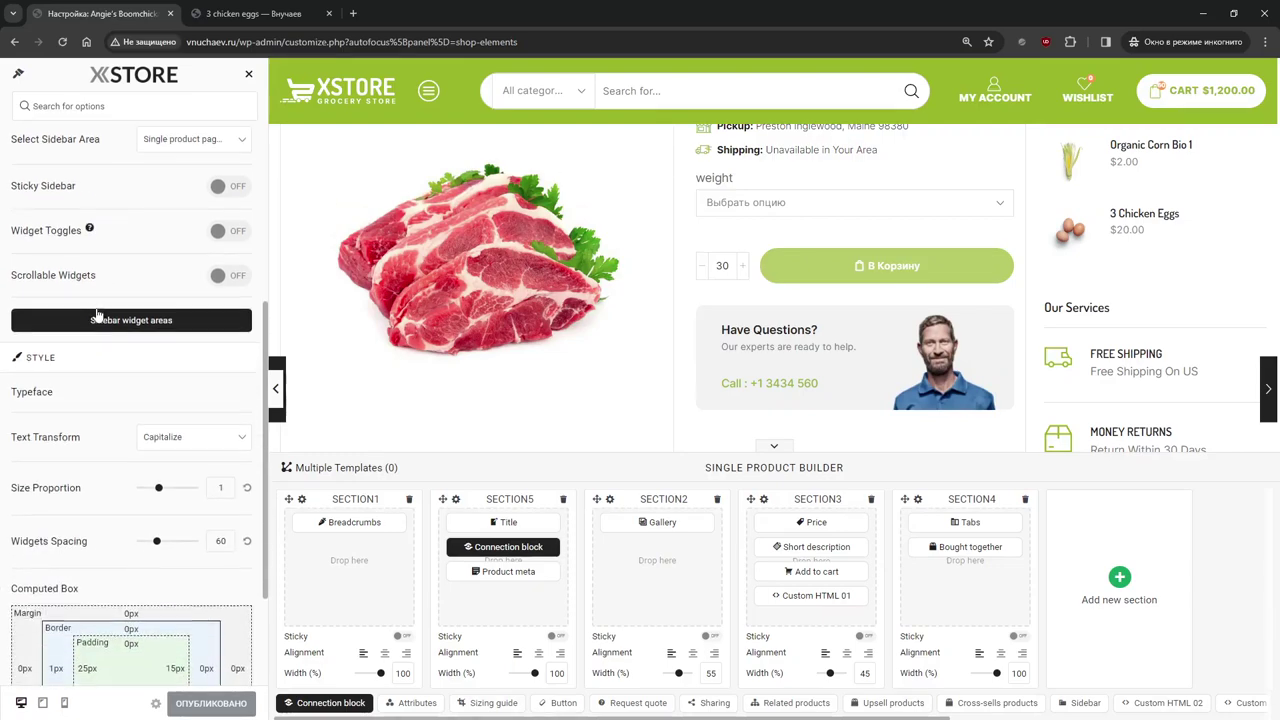
pyautogui.scroll(7, 97, 314)
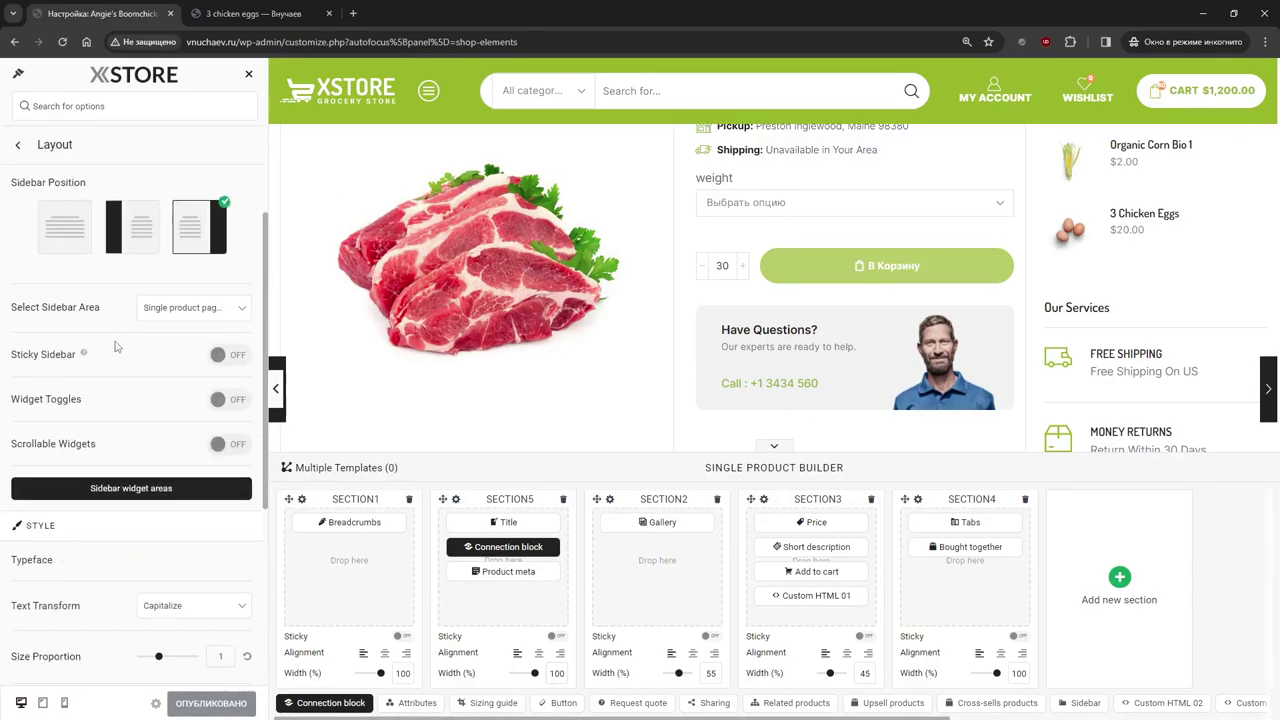
pyautogui.click(17, 147)
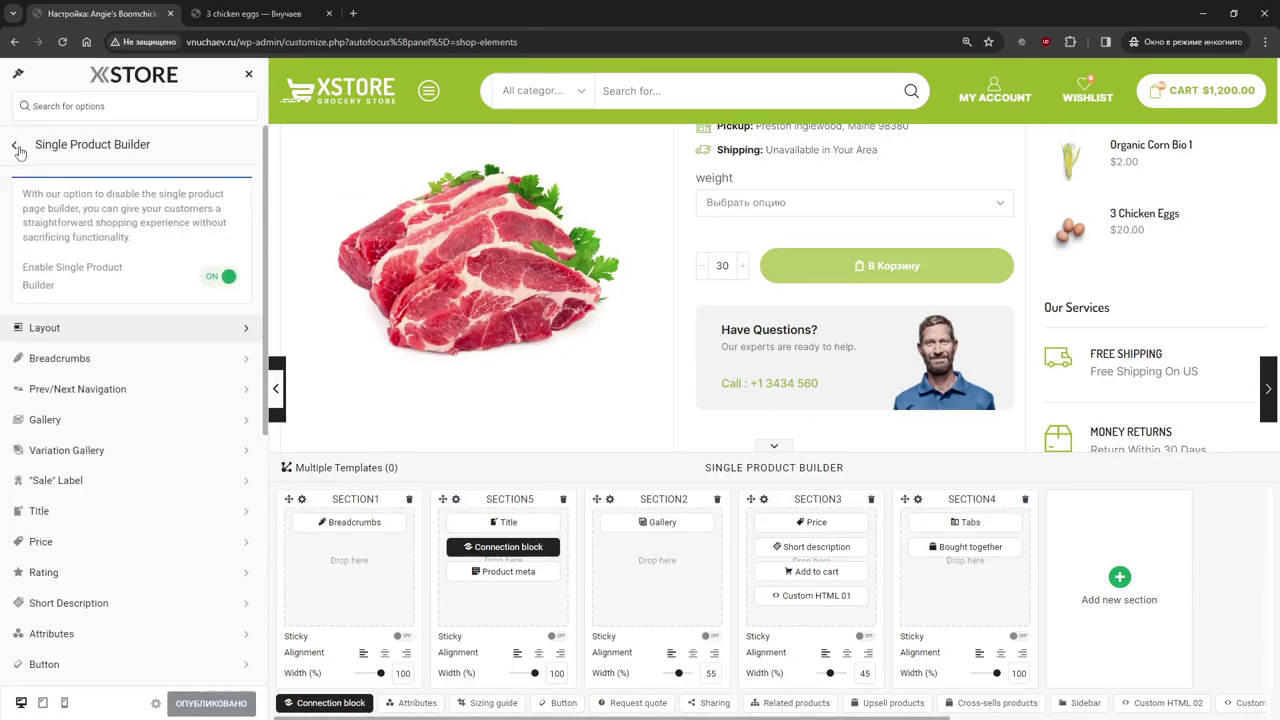
# Open Shop Elements and check the Variation Swatches and Quick View settings
pyautogui.click(18, 147)
pyautogui.click(65, 311)
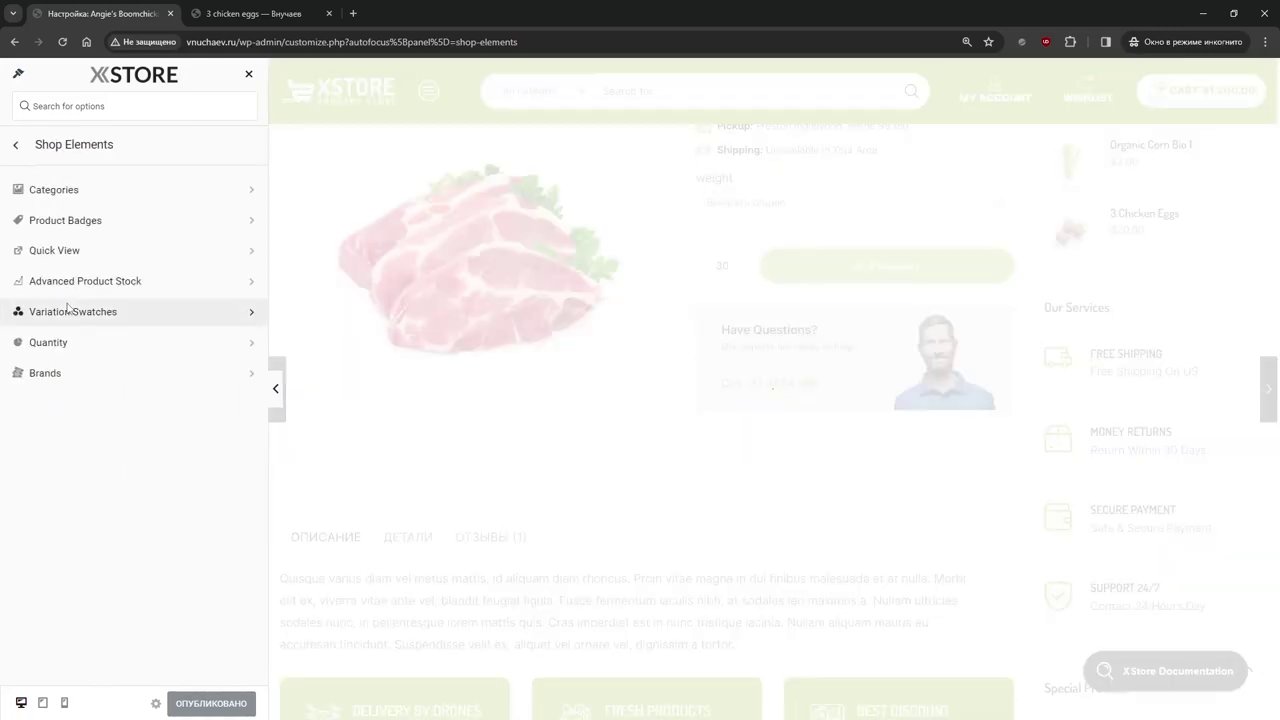
pyautogui.click(60, 317)
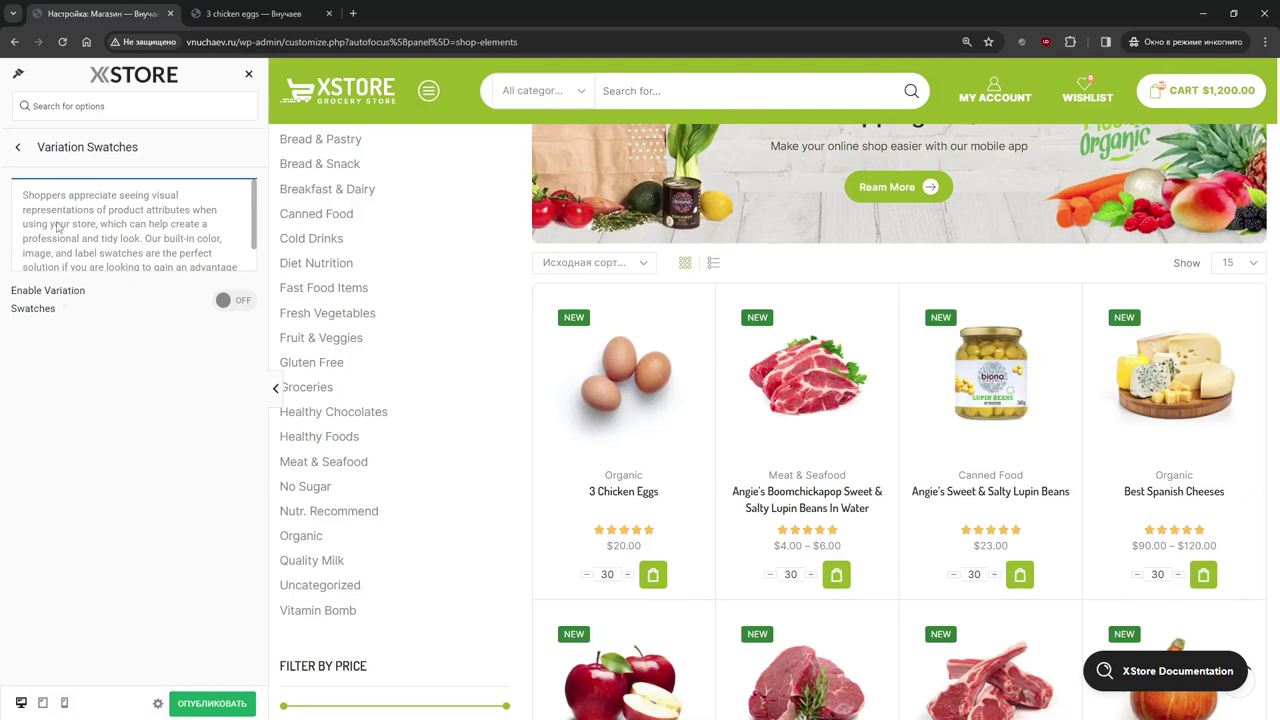
pyautogui.click(20, 148)
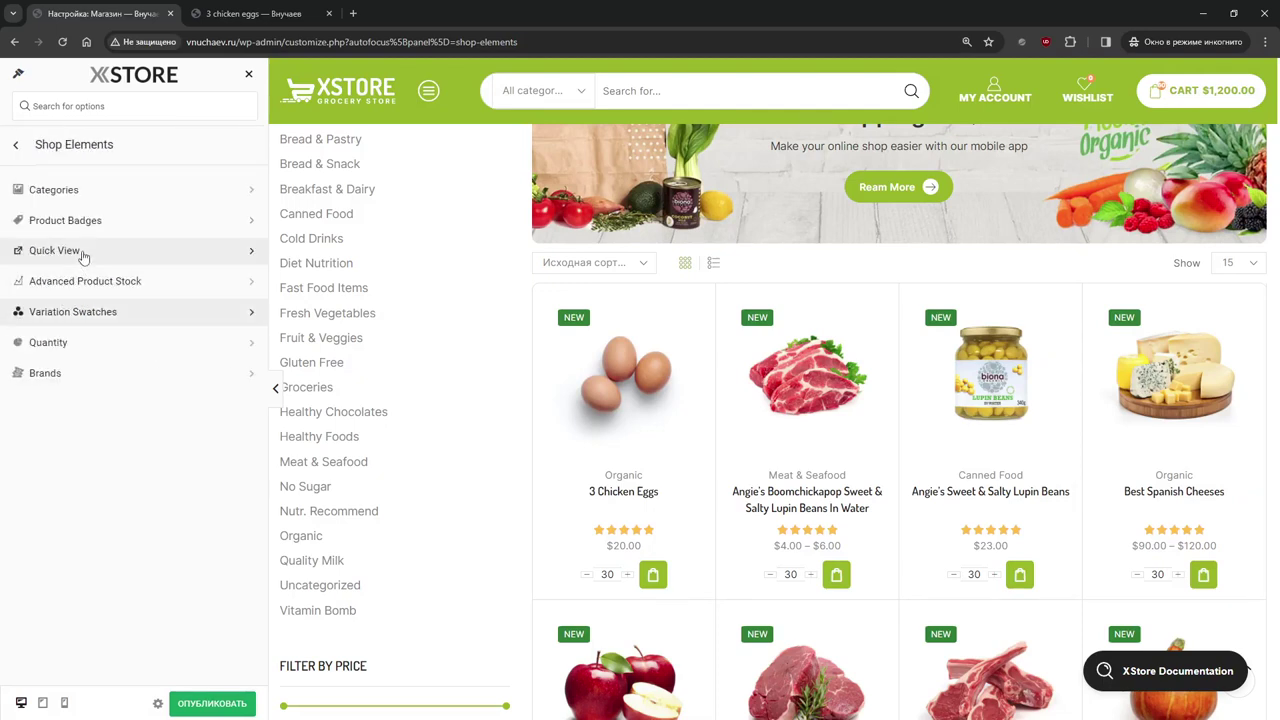
pyautogui.click(83, 255)
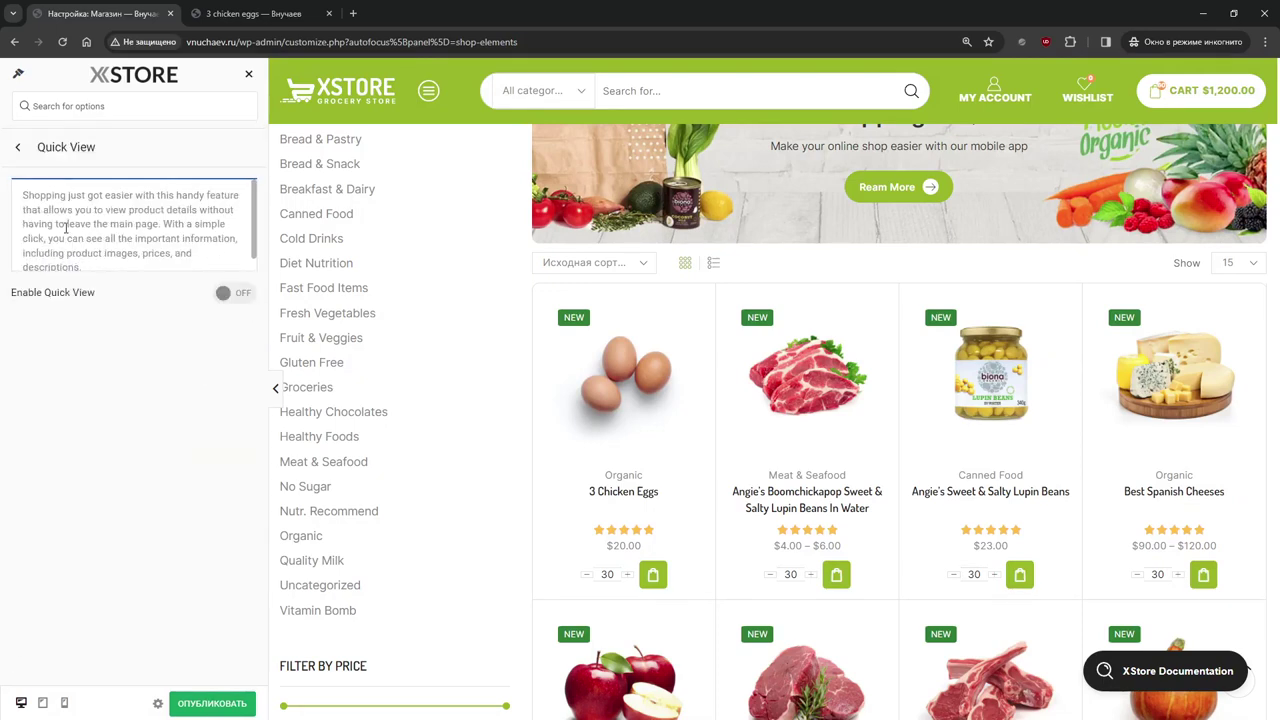
pyautogui.click(18, 148)
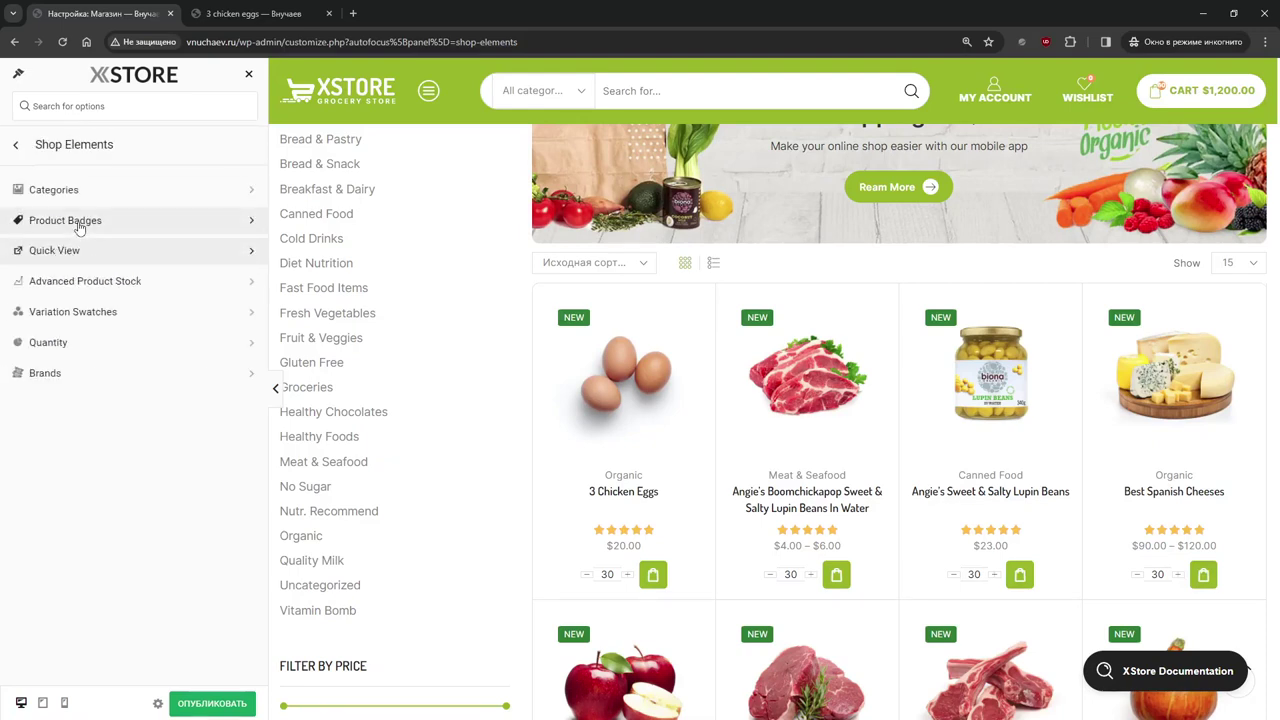
# Check which Quantity Type choices the shop's Quantity settings offer, then return to Shop Elements
pyautogui.click(74, 345)
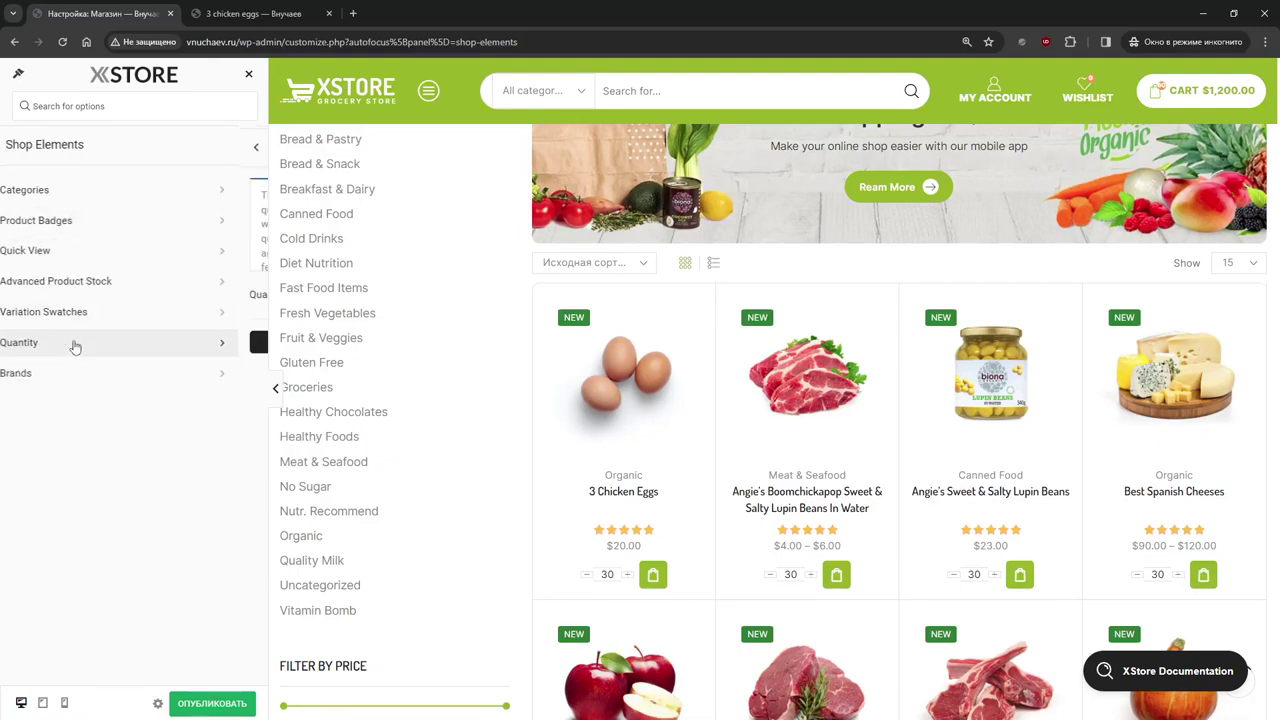
pyautogui.click(163, 300)
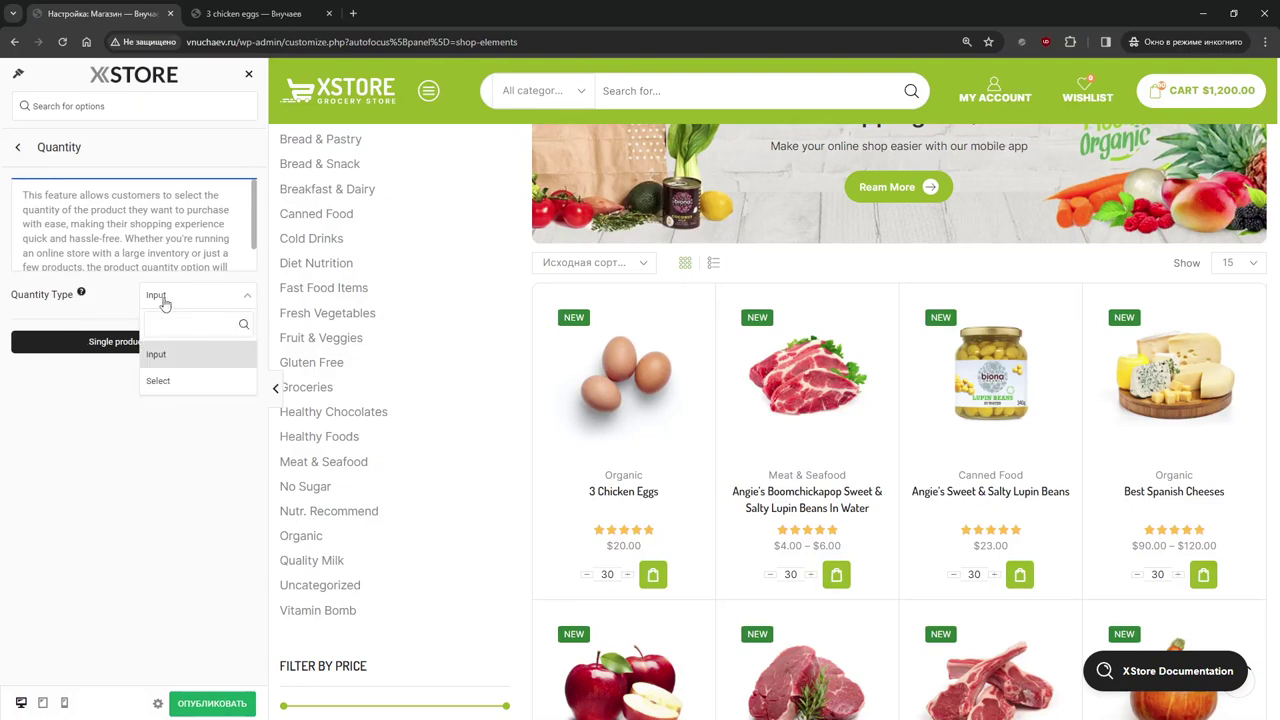
pyautogui.click(150, 295)
pyautogui.click(18, 152)
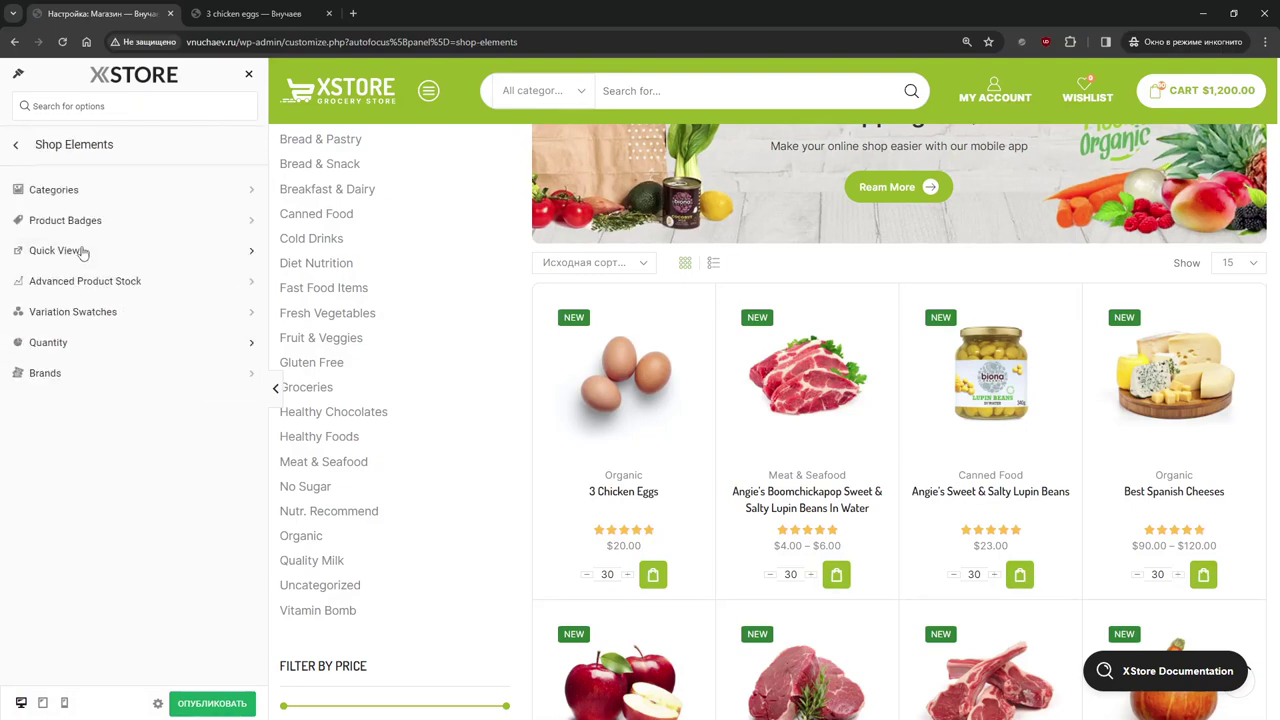
# Review the Categories settings and return to the WooCommerce (Shop) options
pyautogui.click(102, 200)
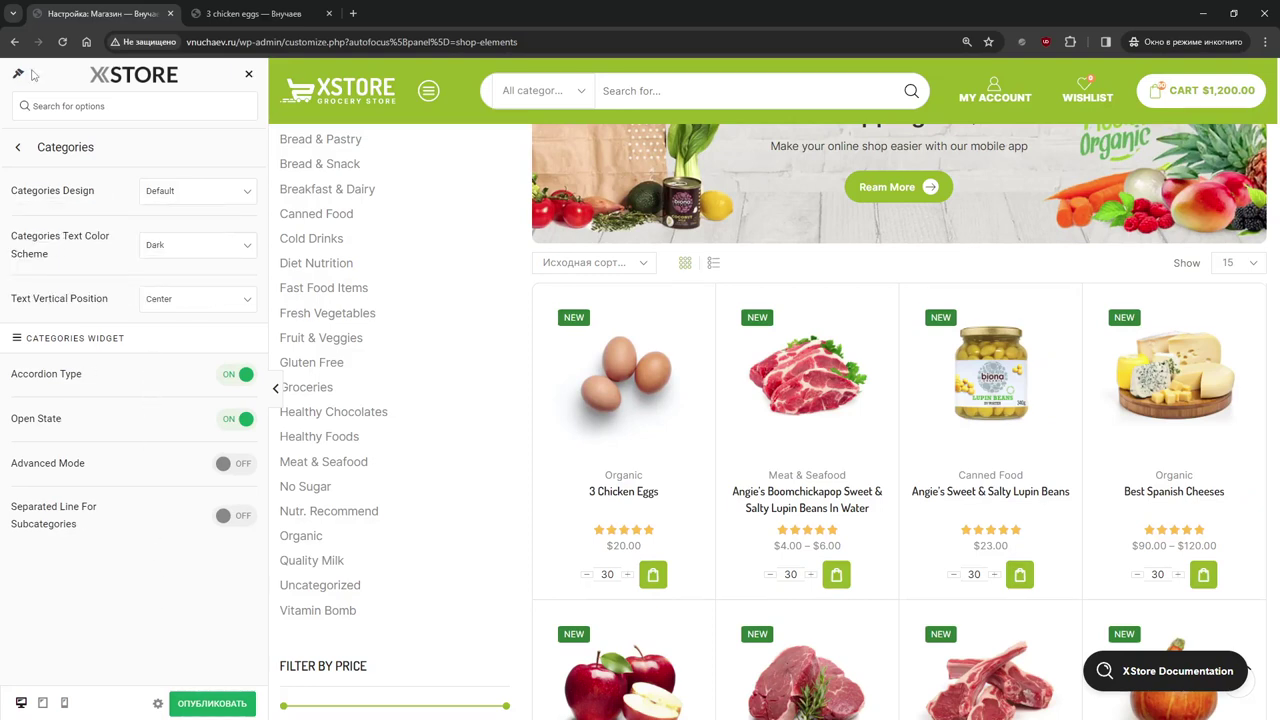
pyautogui.click(17, 147)
pyautogui.click(14, 147)
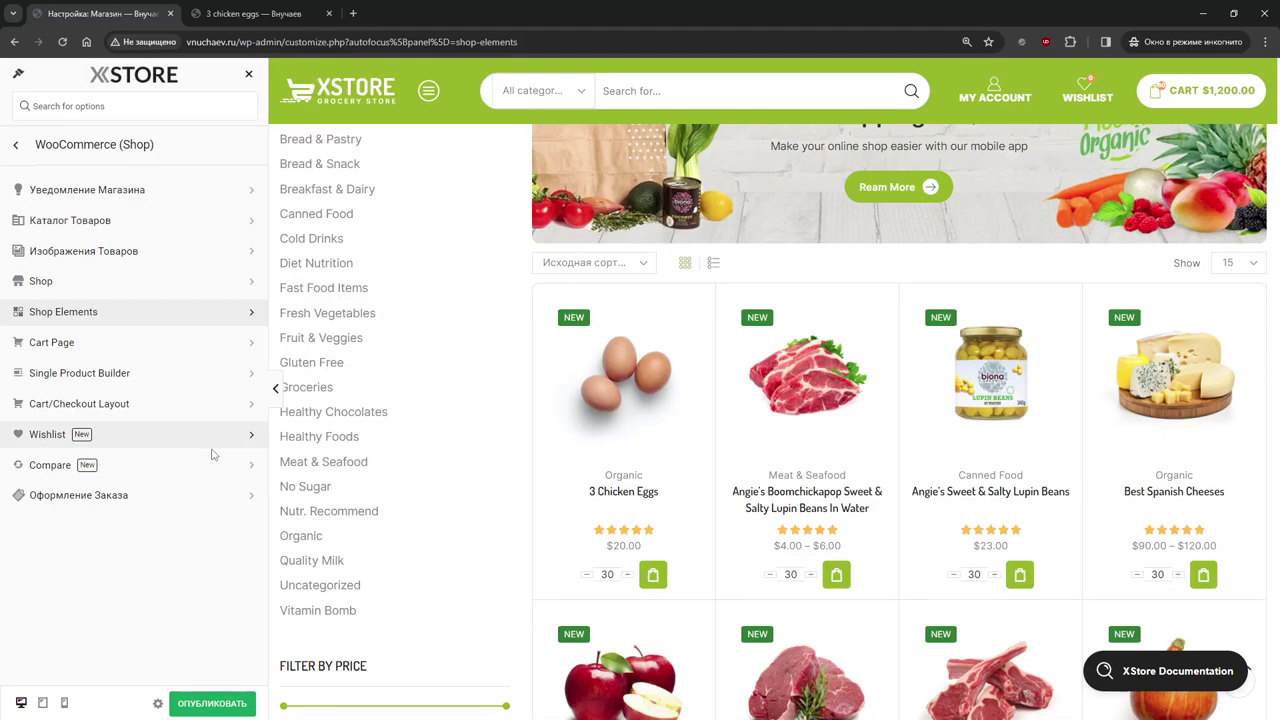
# Add 30 of 3 Chicken Eggs to the cart from the shop preview and return to the product grid
pyautogui.click(655, 590)
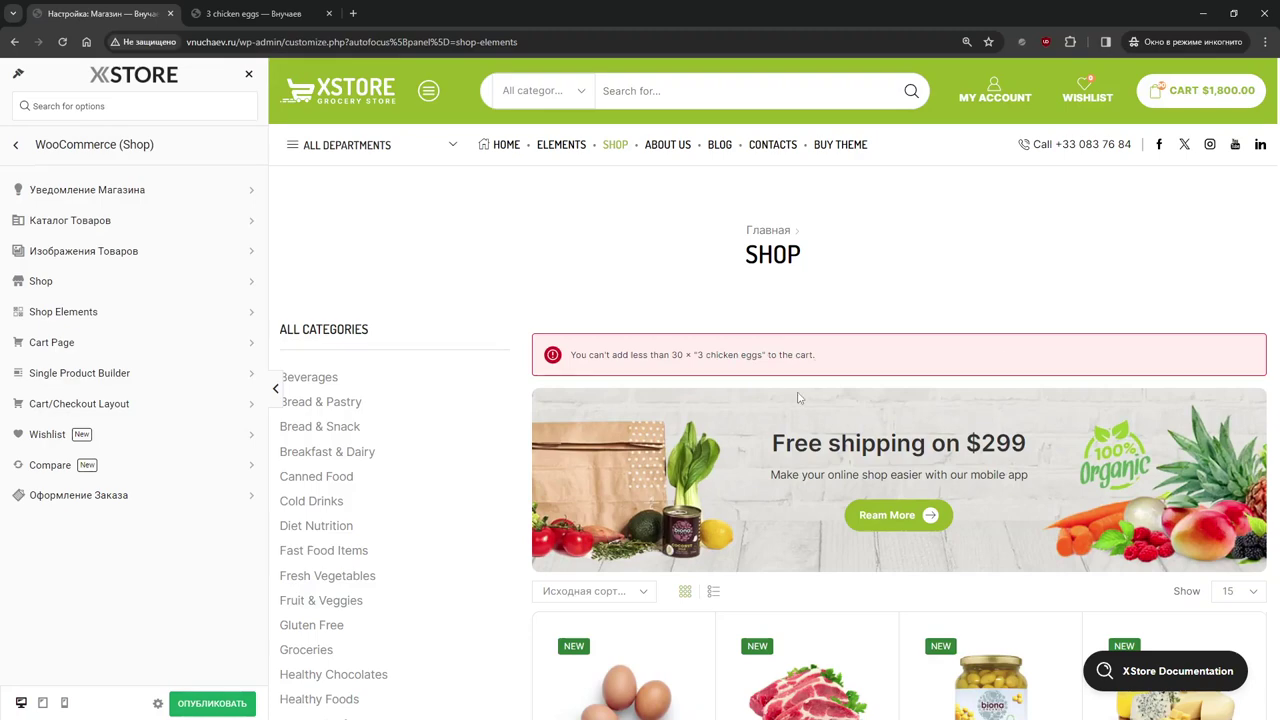
pyautogui.scroll(-3, 797, 398)
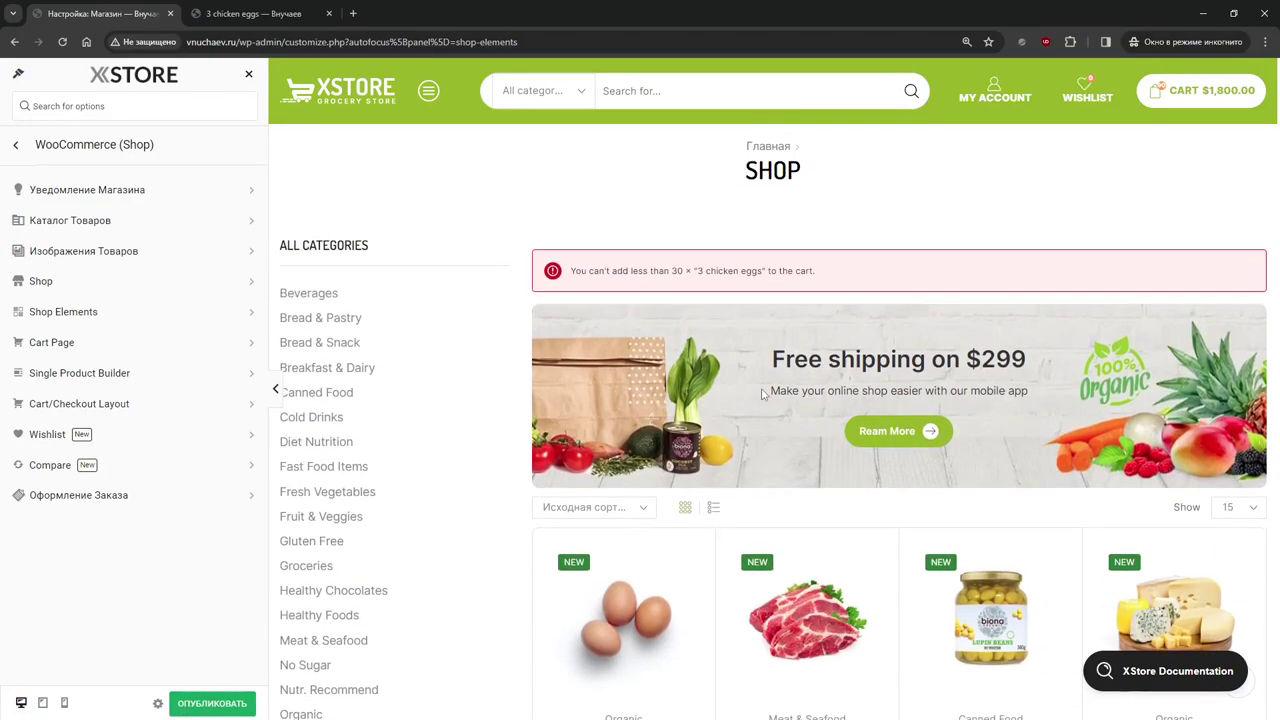
pyautogui.scroll(-5, 761, 394)
# Inspect the HTML of the 3 Chicken Eggs add-to-cart button and examine its quantity attribute
pyautogui.rightClick(657, 440)
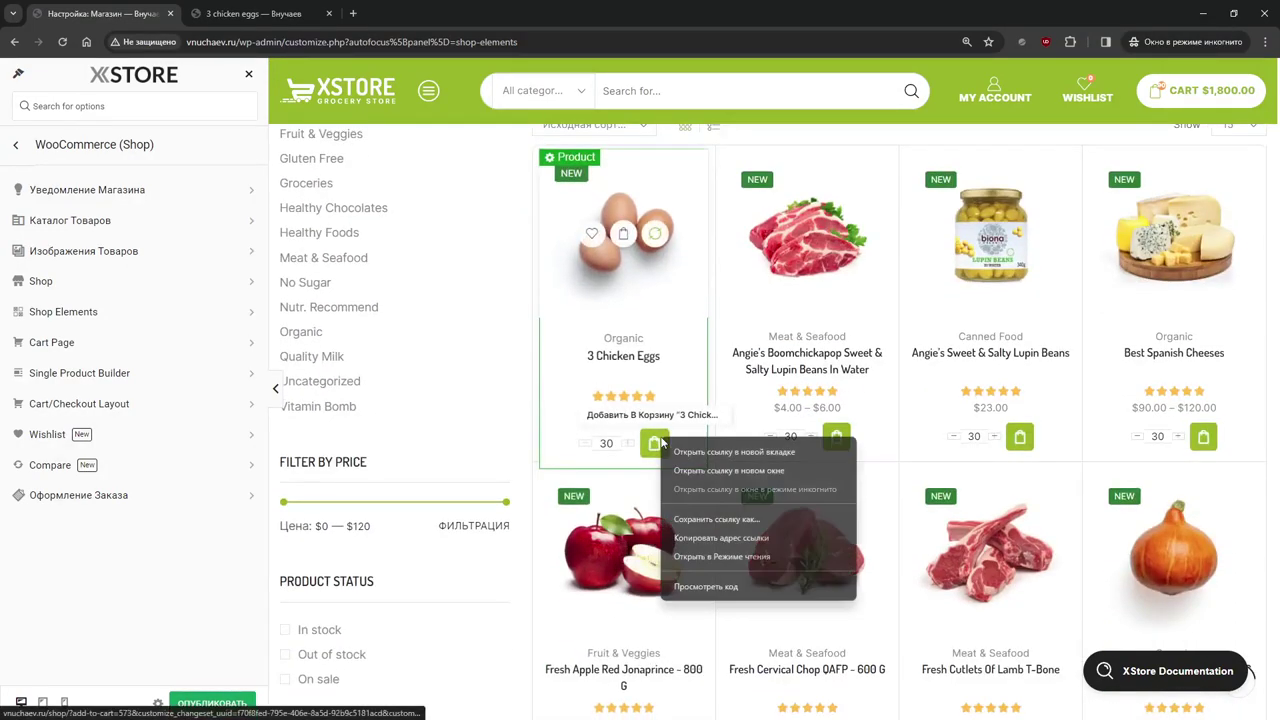
pyautogui.click(700, 586)
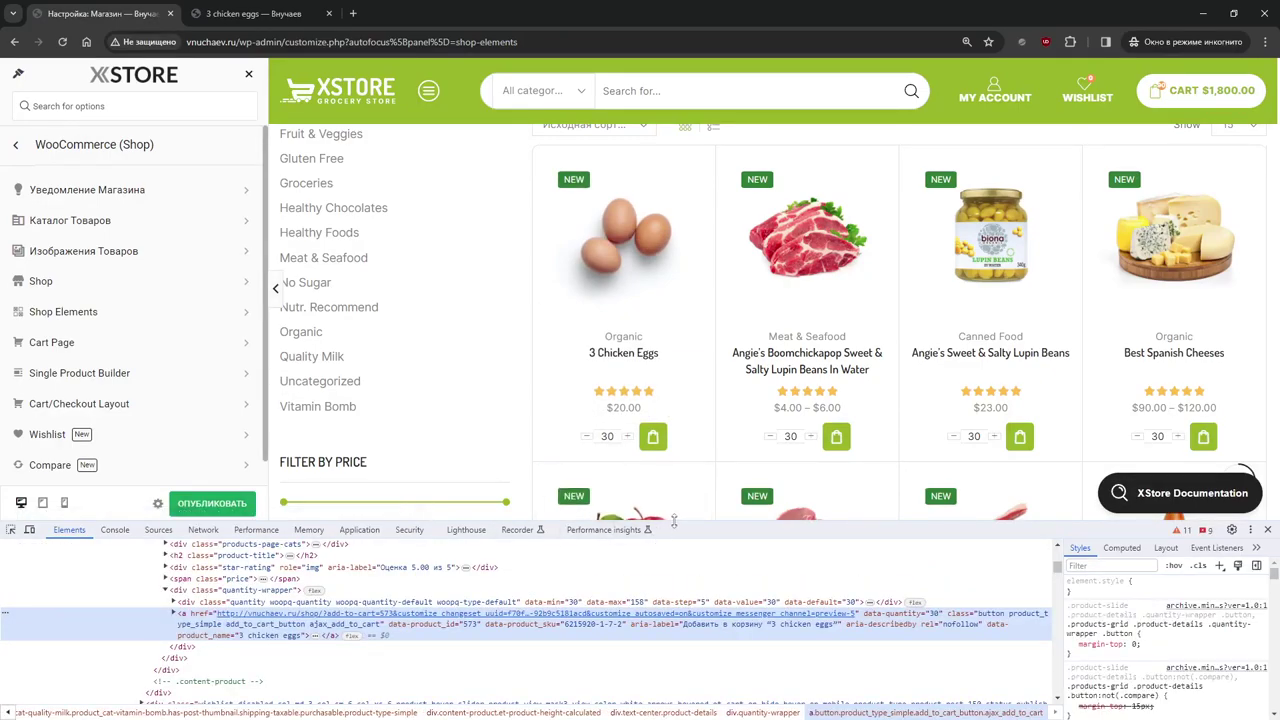
pyautogui.moveTo(675, 521); pyautogui.dragTo(675, 245)
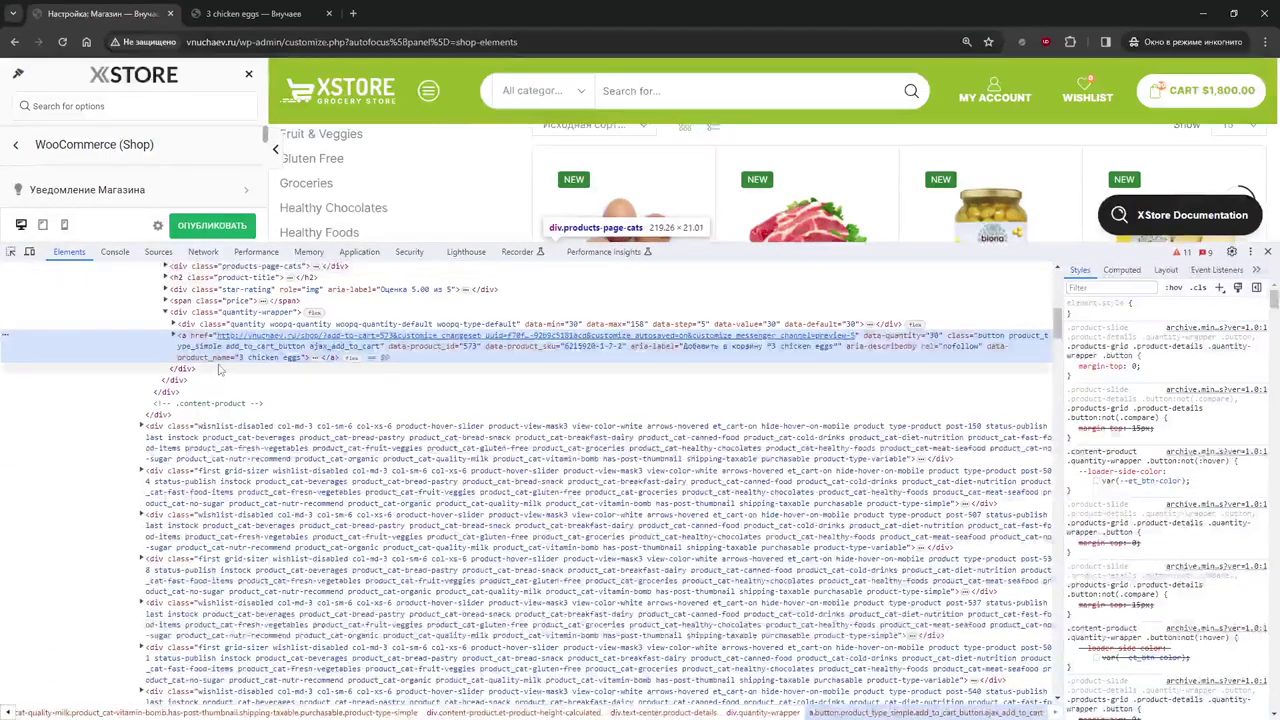
pyautogui.click(175, 337)
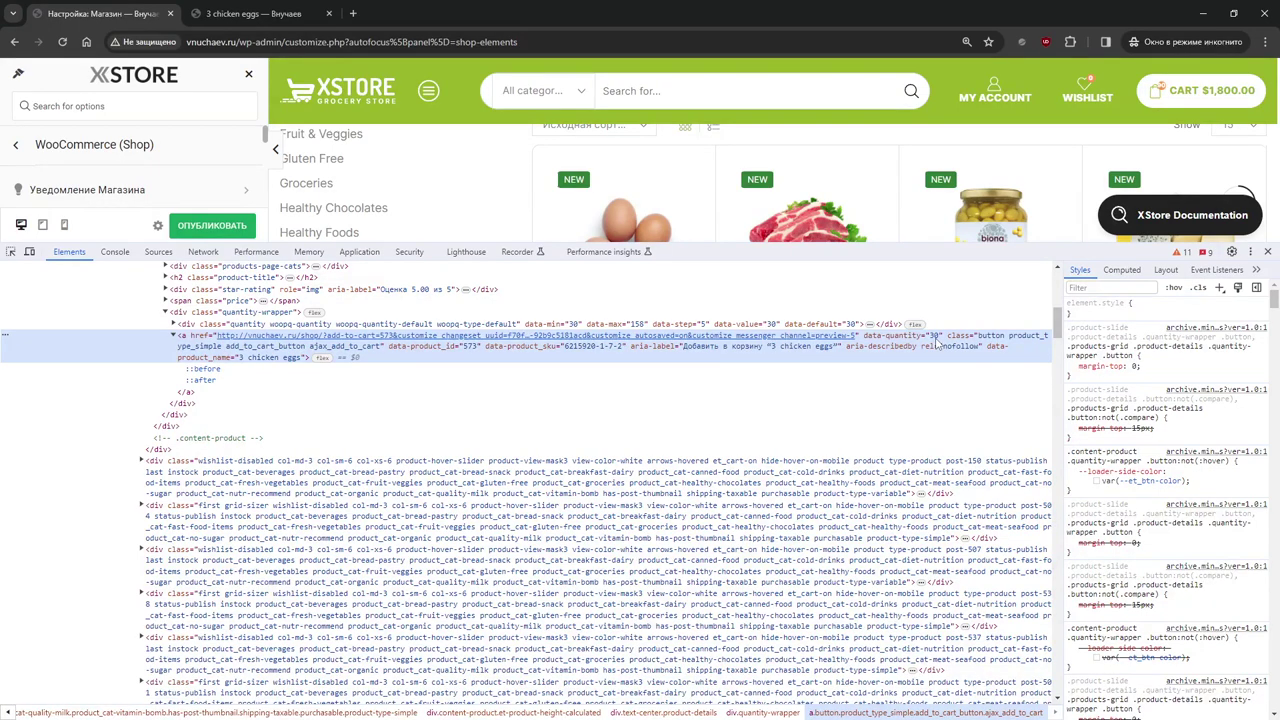
pyautogui.moveTo(890, 246); pyautogui.dragTo(890, 431)
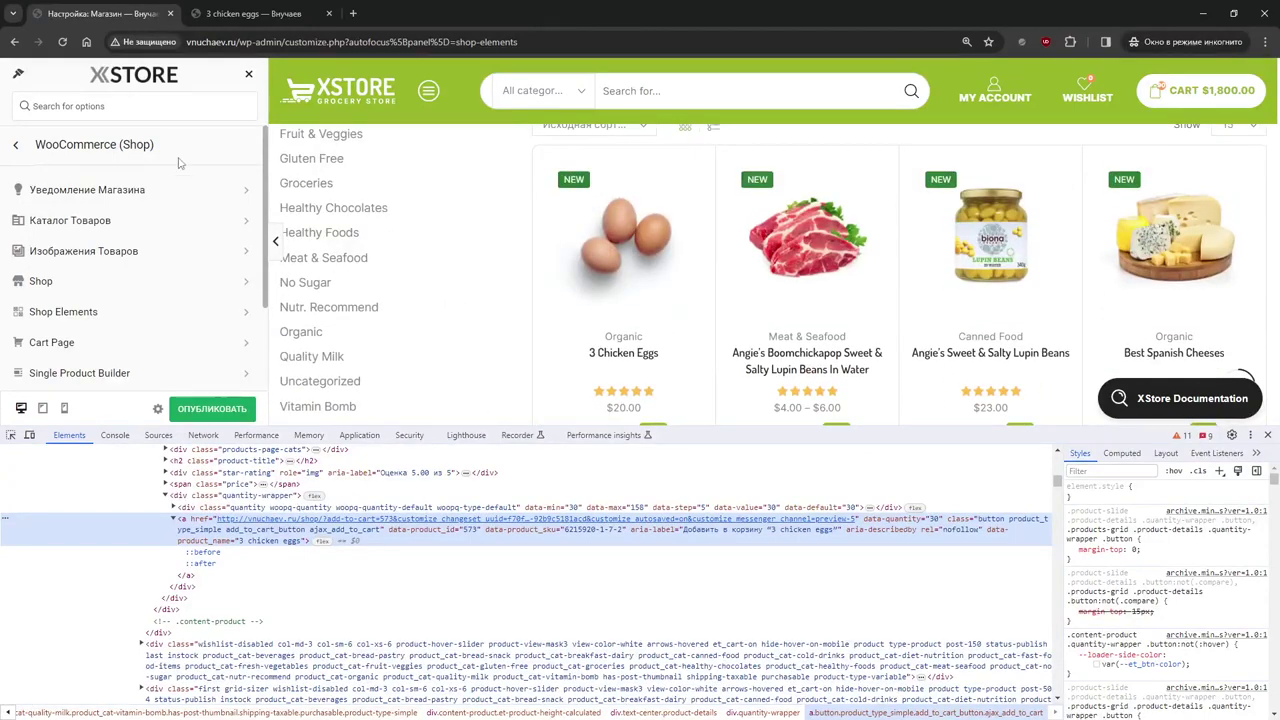
# Leave the customizer for the WPC Product Quantity settings, discarding unsaved changes, and close the developer tools
pyautogui.click(247, 76)
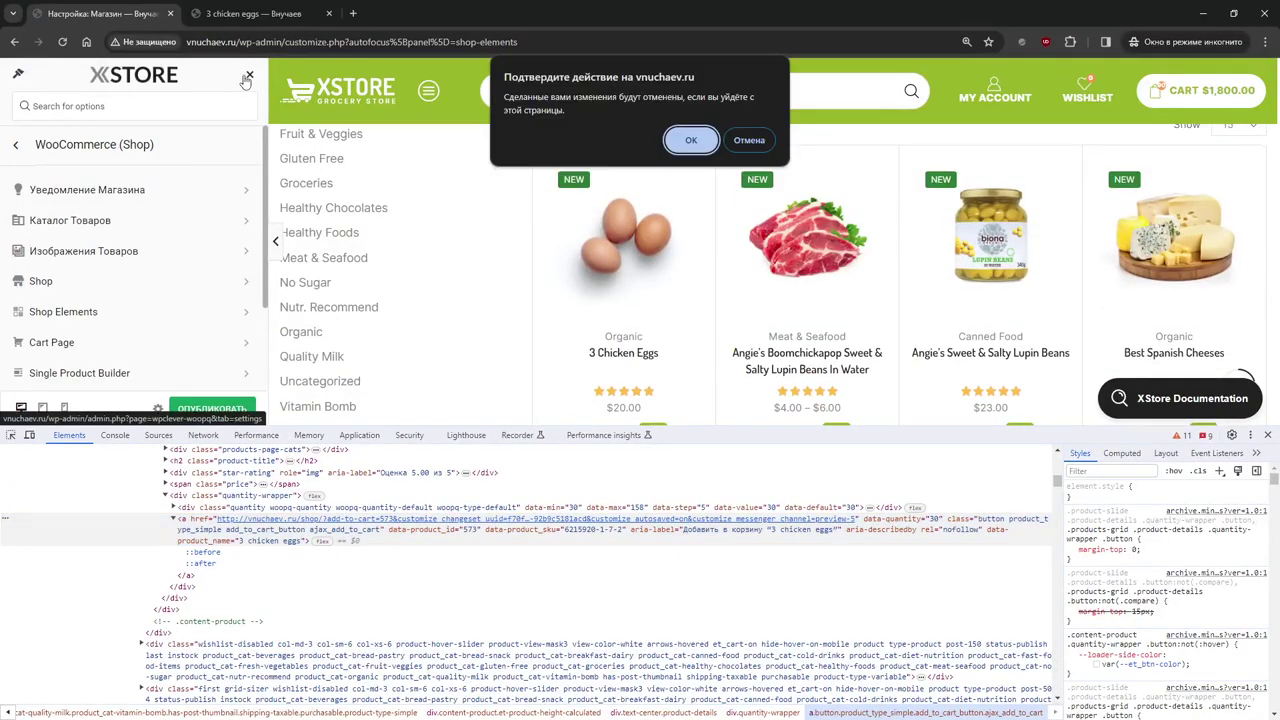
pyautogui.click(686, 147)
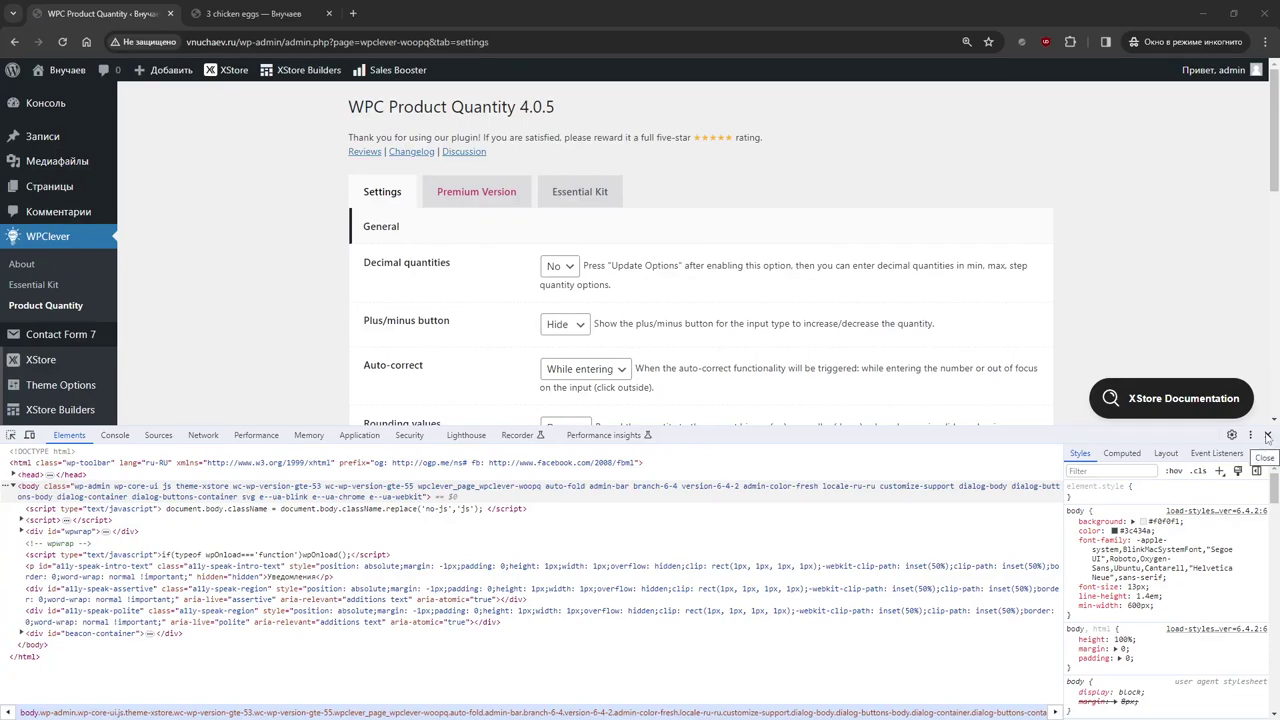
pyautogui.click(1267, 435)
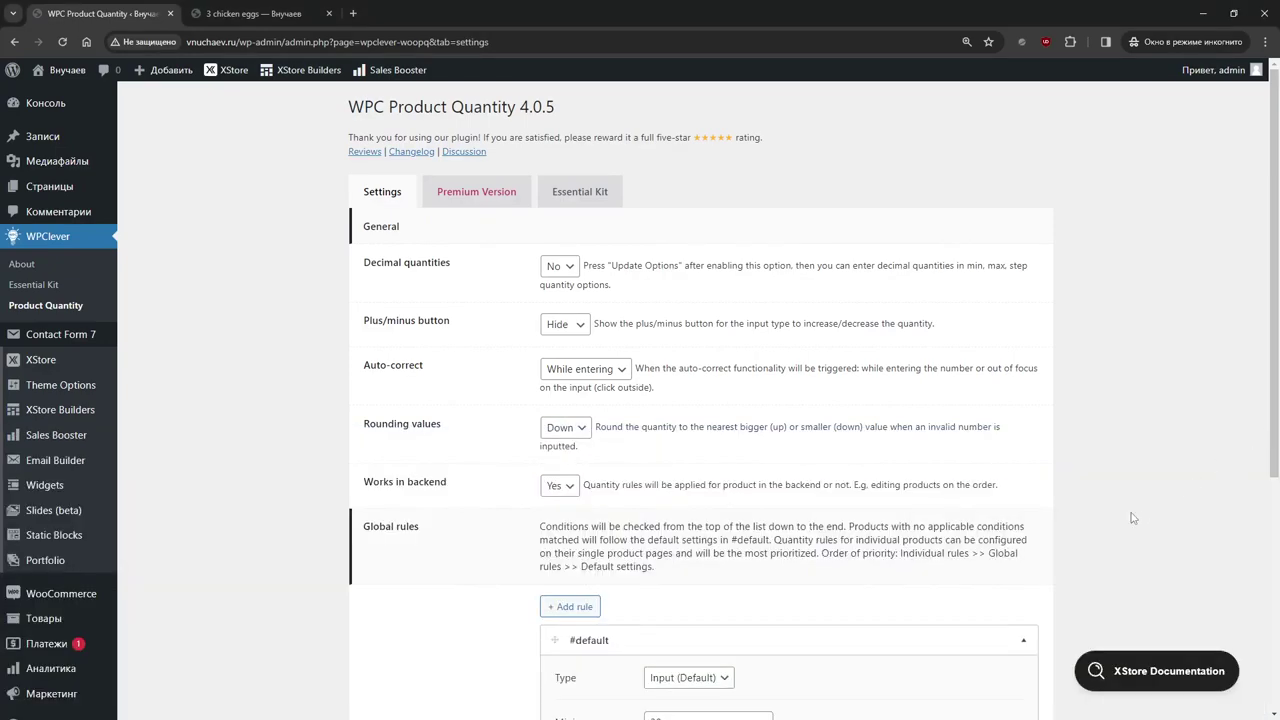
# Open the XStore Documentation help and look through its suggested instant answers
pyautogui.click(1140, 676)
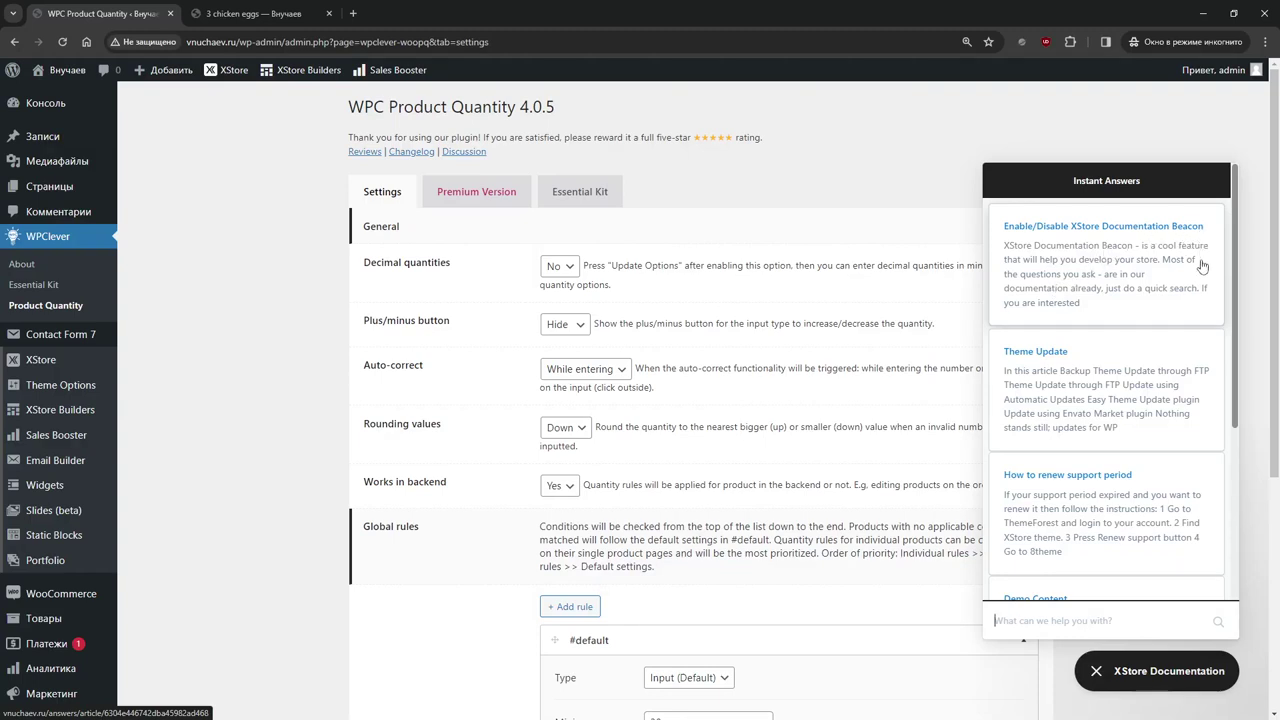
pyautogui.scroll(-3, 1200, 270)
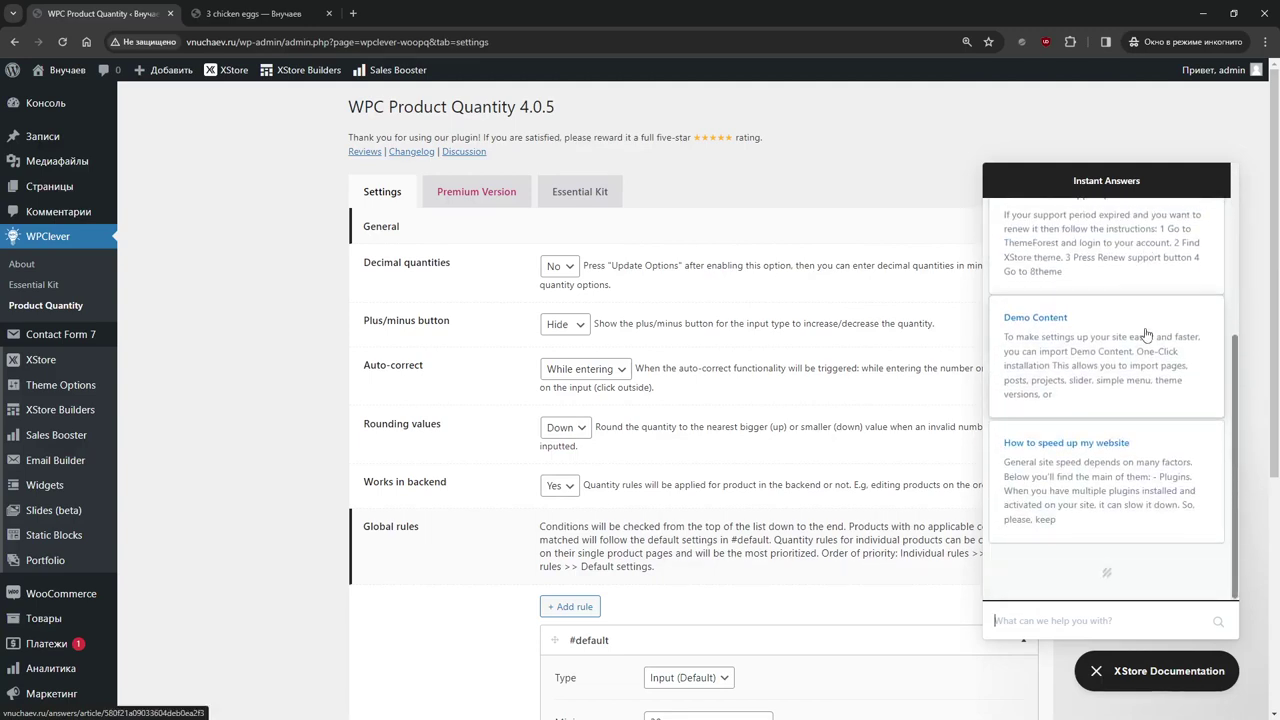
pyautogui.scroll(-3, 1079, 465)
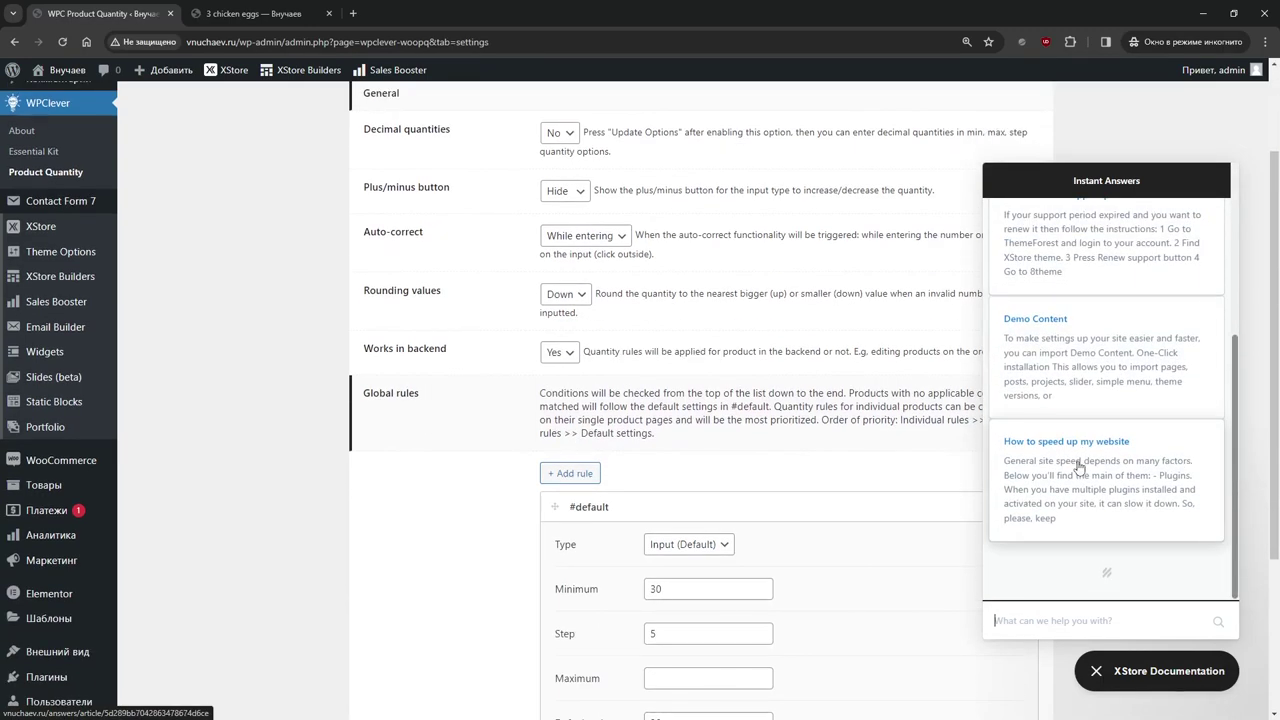
pyautogui.scroll(5, 1079, 465)
pyautogui.scroll(-1, 45, 520)
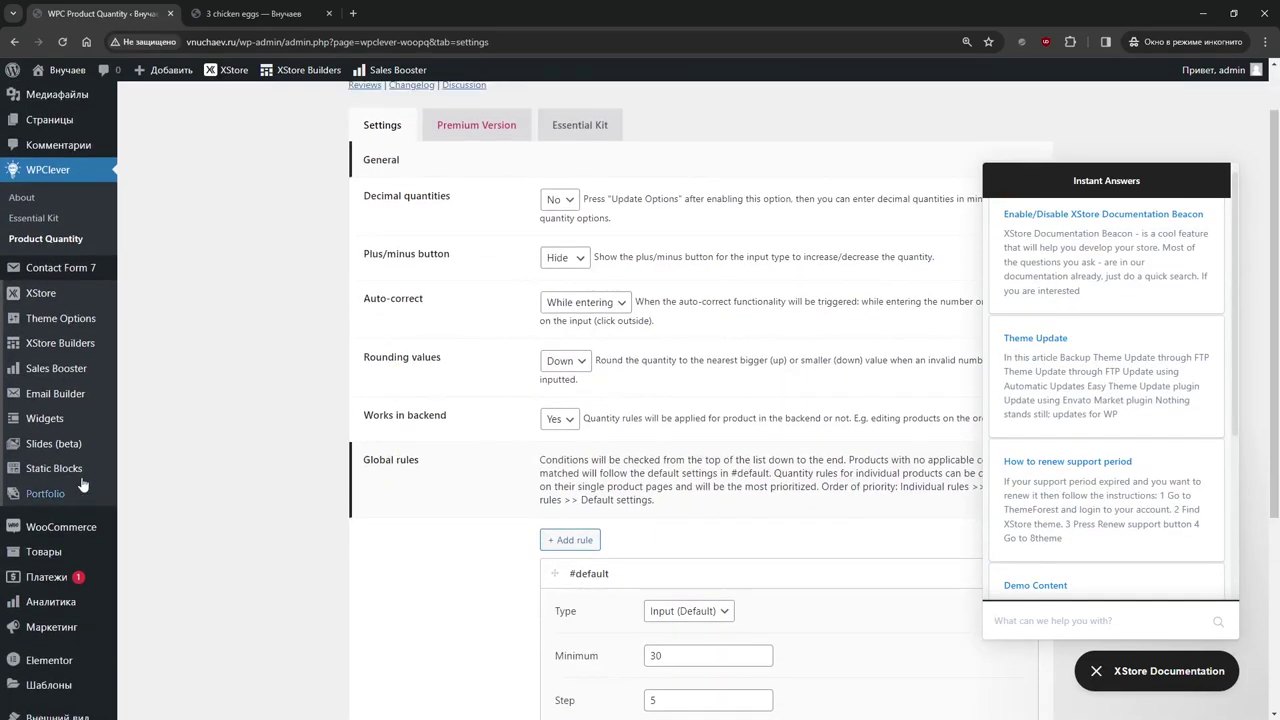
pyautogui.moveTo(43, 462)
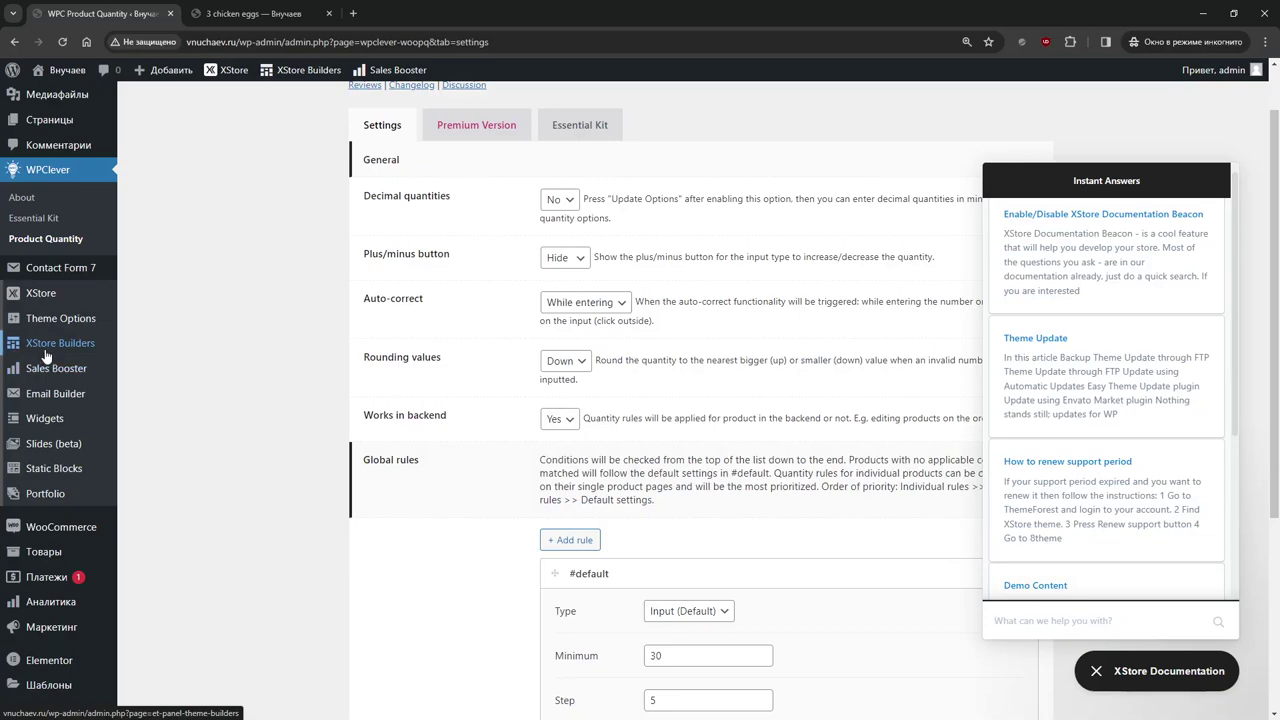
pyautogui.scroll(2, 340, 276)
# Open the store's home page from the admin area and follow the Shop Now link on the breakfast banner
pyautogui.moveTo(62, 71)
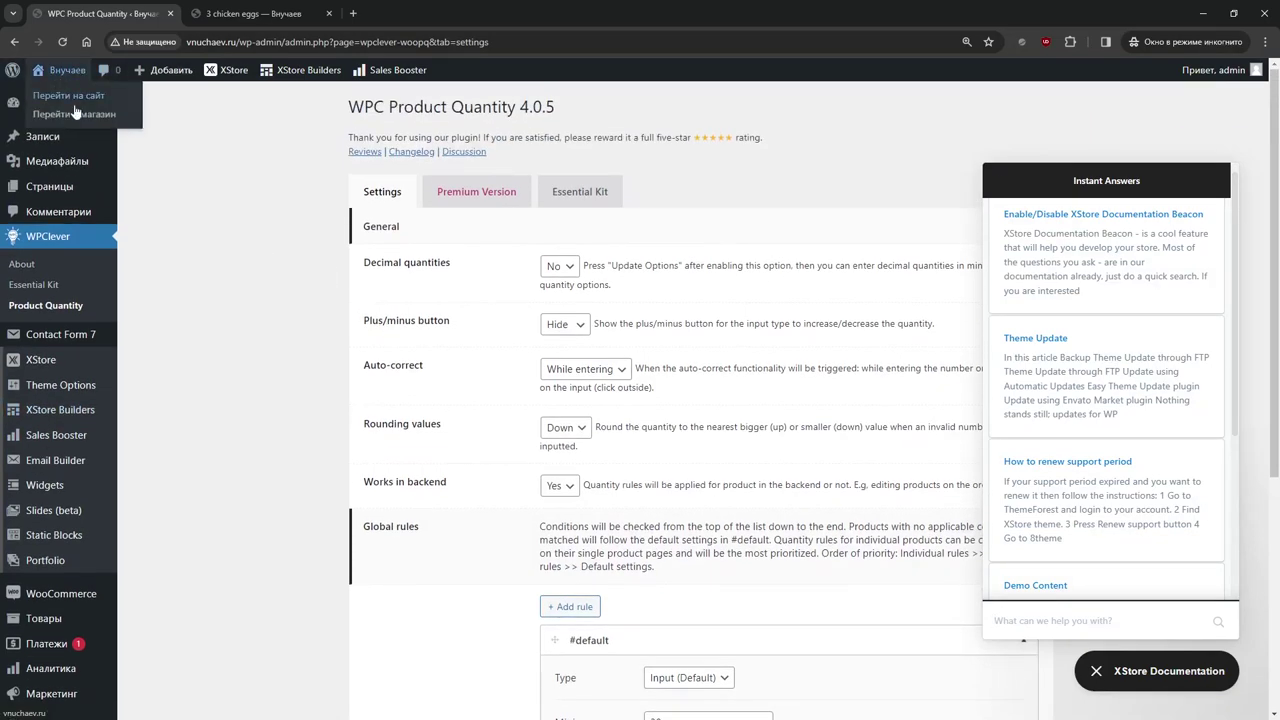
pyautogui.click(75, 96)
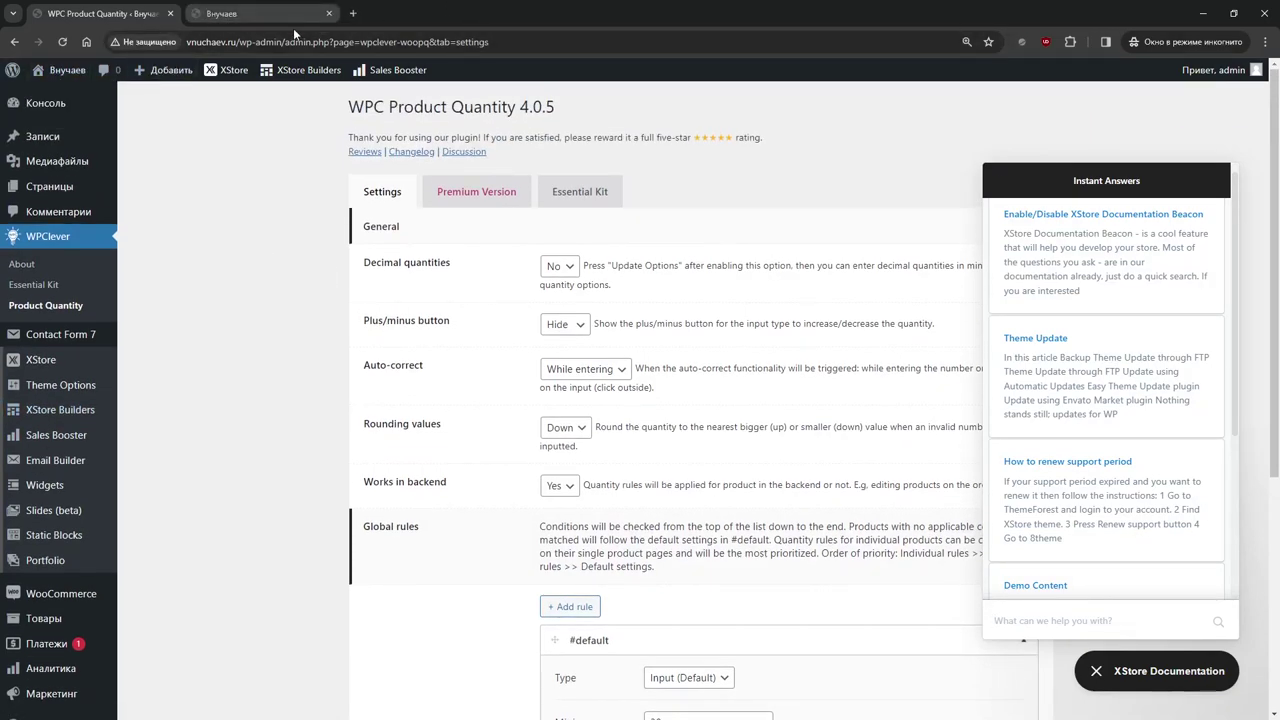
pyautogui.scroll(-2, 426, 305)
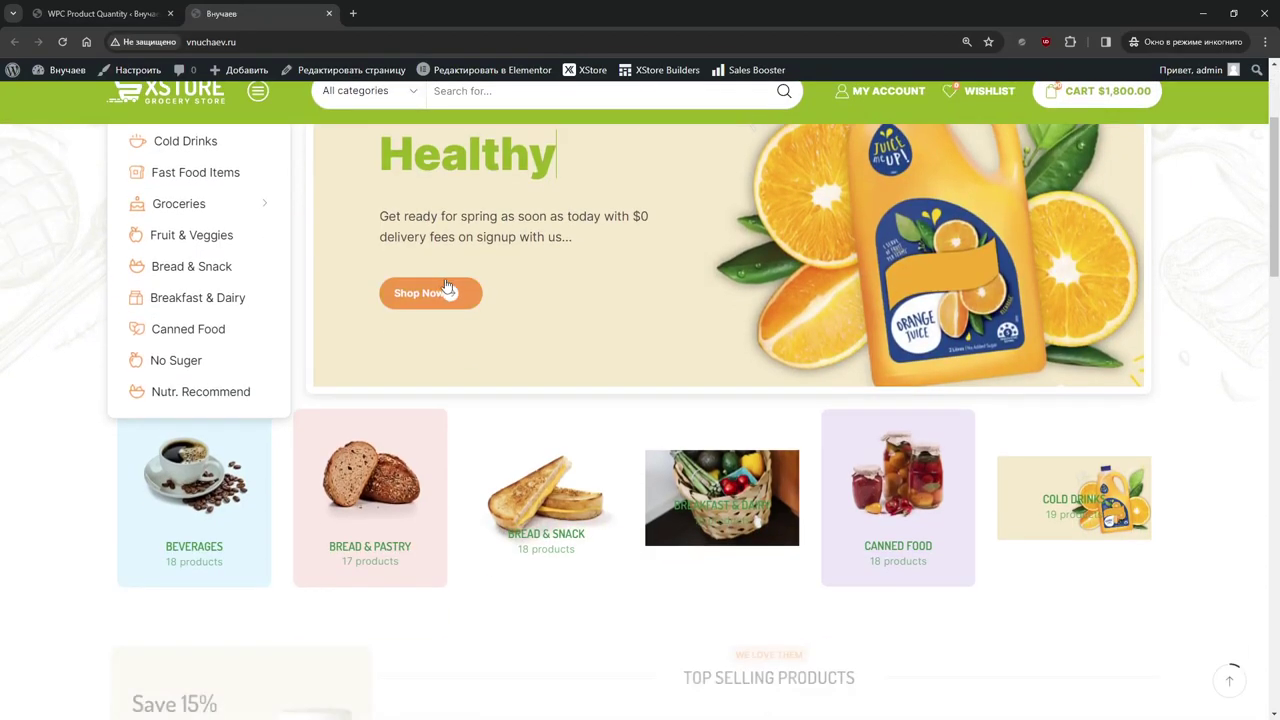
pyautogui.click(426, 300)
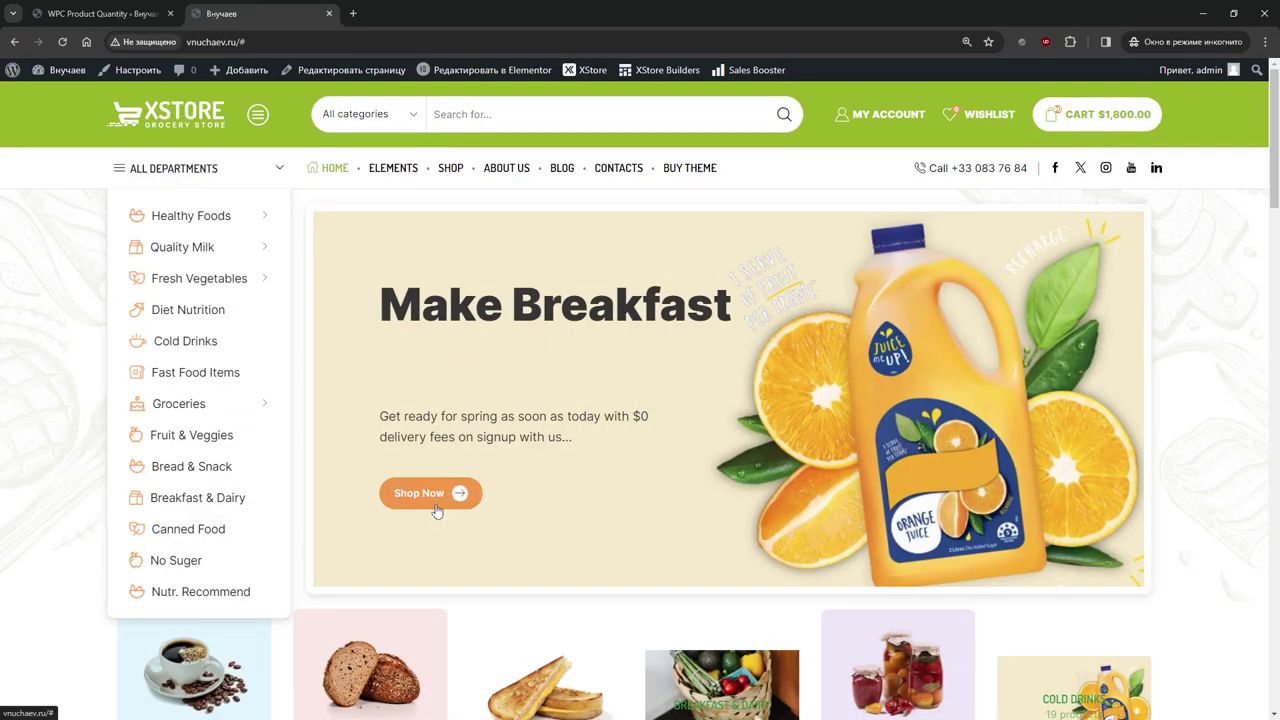
pyautogui.scroll(-5, 320, 300)
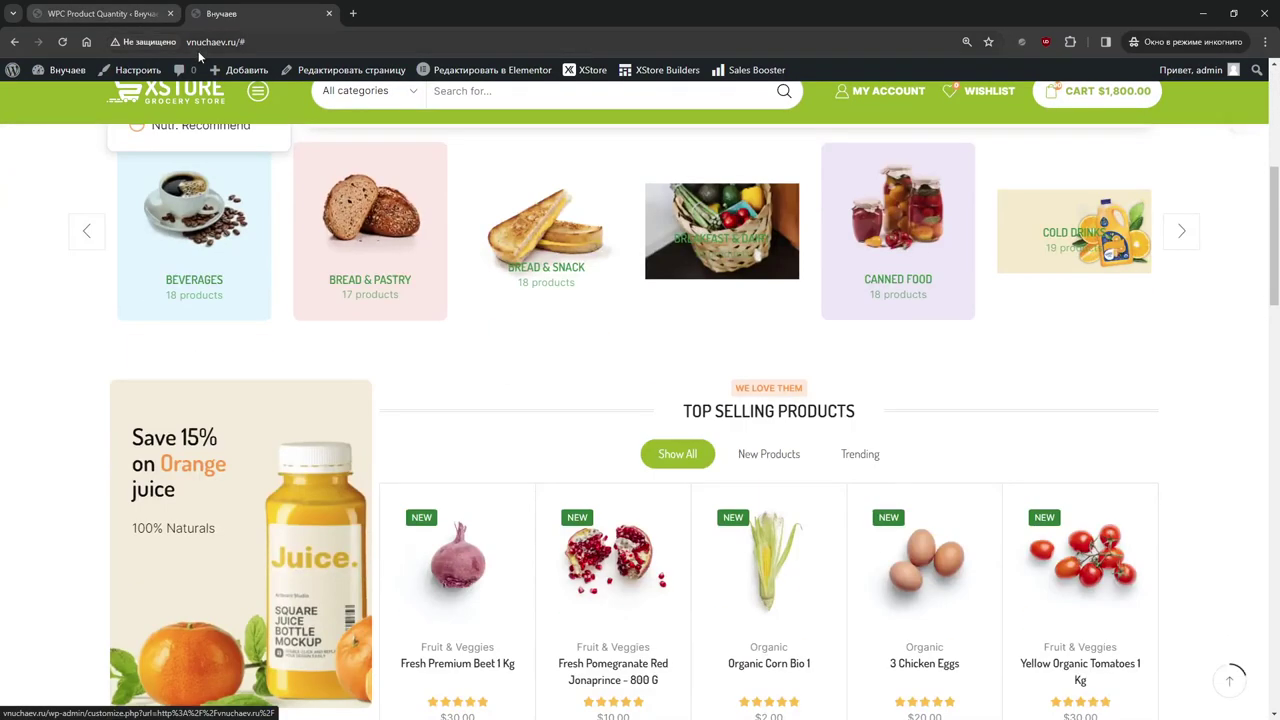
# Add 30 of Norwegian Salmon Fillet - 250 G from Top Selling Products to the cart and dismiss the confirmation
pyautogui.scroll(-6, 474, 329)
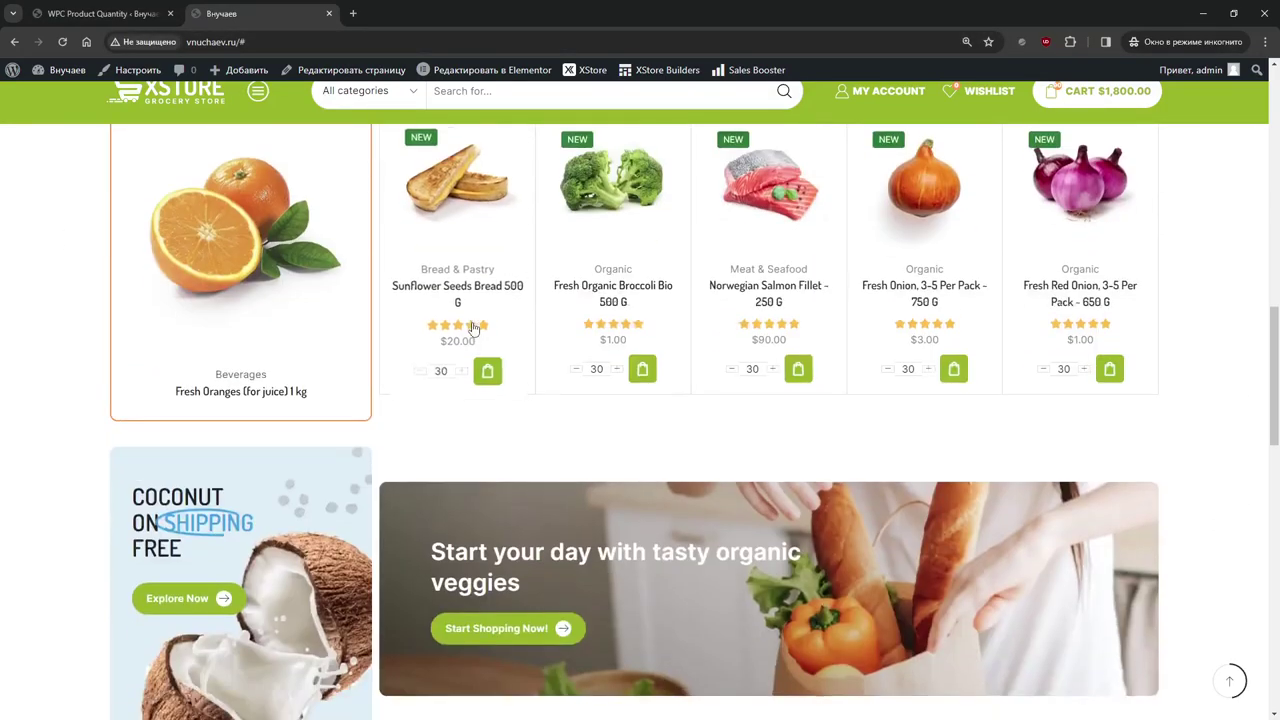
pyautogui.scroll(-3, 480, 332)
pyautogui.scroll(3, 525, 340)
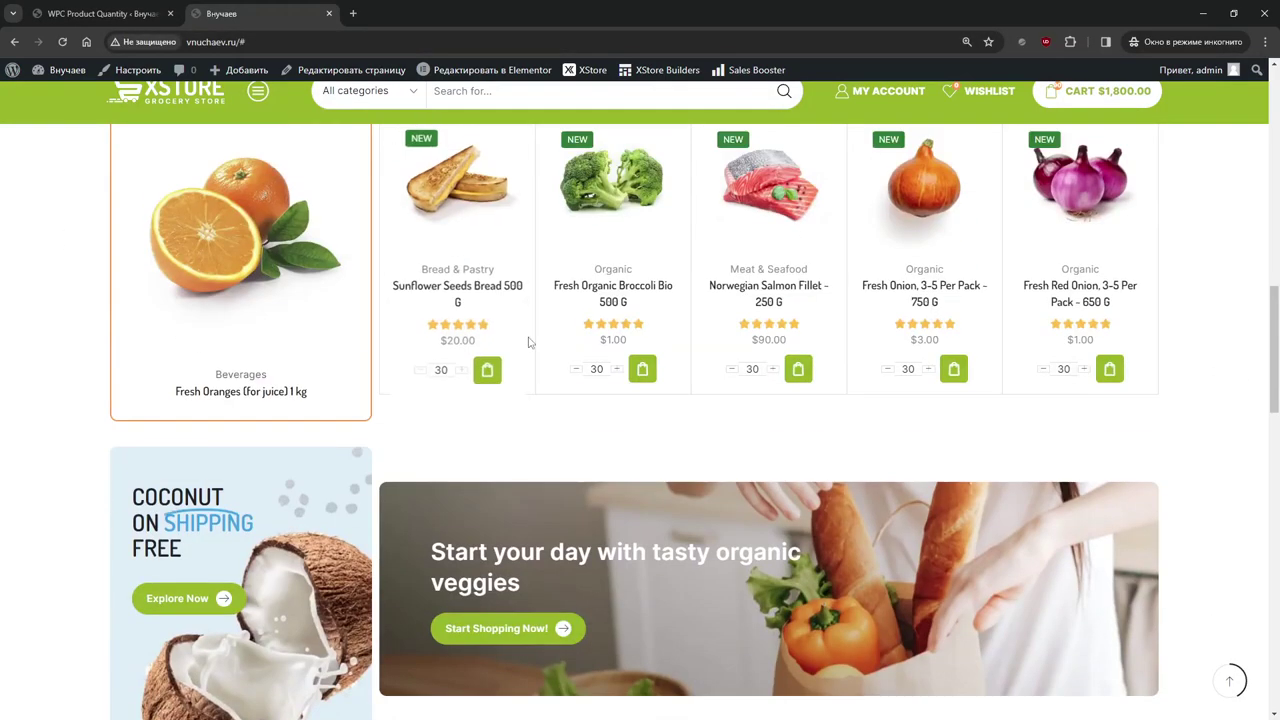
pyautogui.scroll(2, 530, 342)
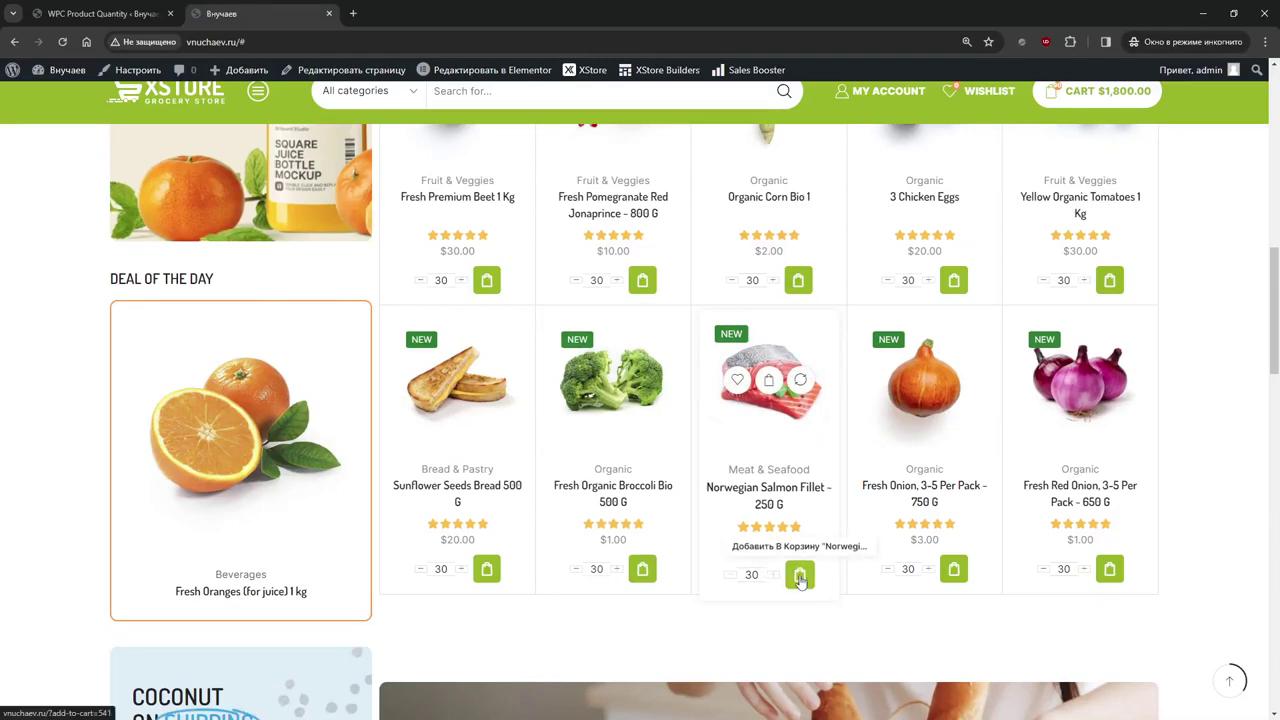
pyautogui.click(800, 576)
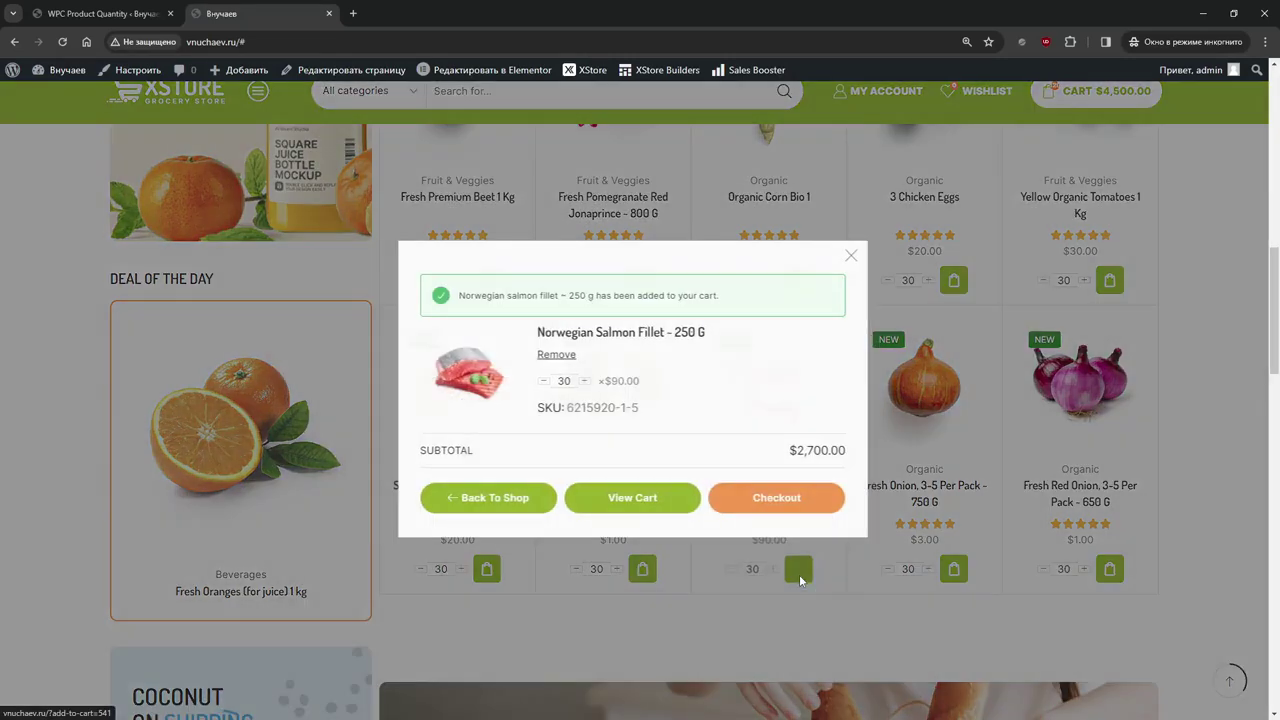
pyautogui.click(852, 256)
pyautogui.scroll(1, 740, 418)
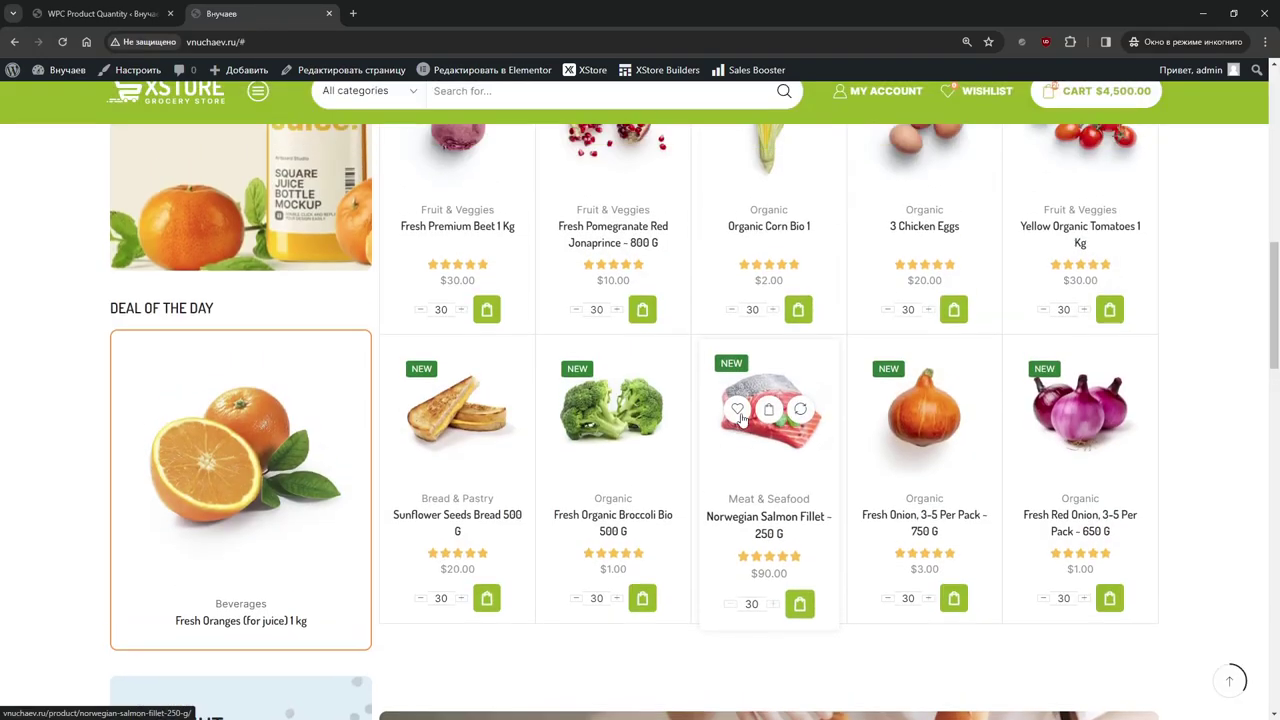
pyautogui.scroll(10, 740, 418)
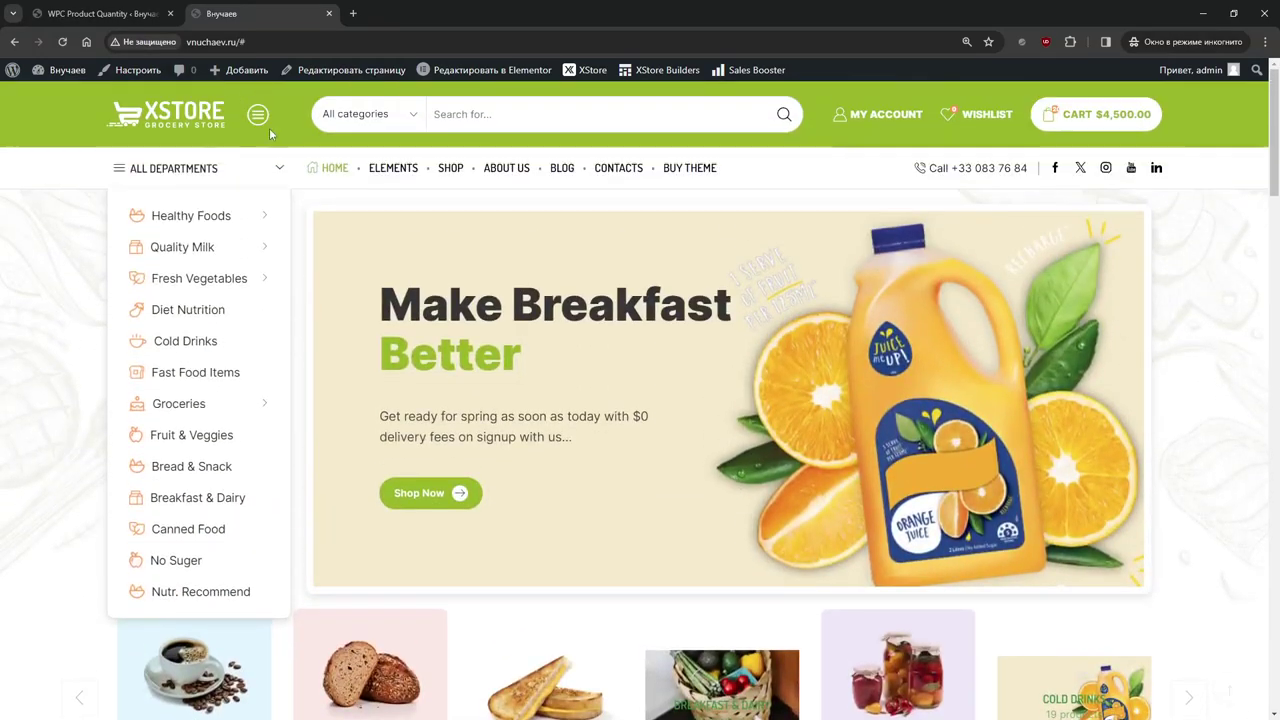
# Open the Styling/Colors theme options from the admin area and examine the colour, input, alert and button settings
pyautogui.hotkey('ctrl', 'shift', 'Tab')
pyautogui.moveTo(63, 362)
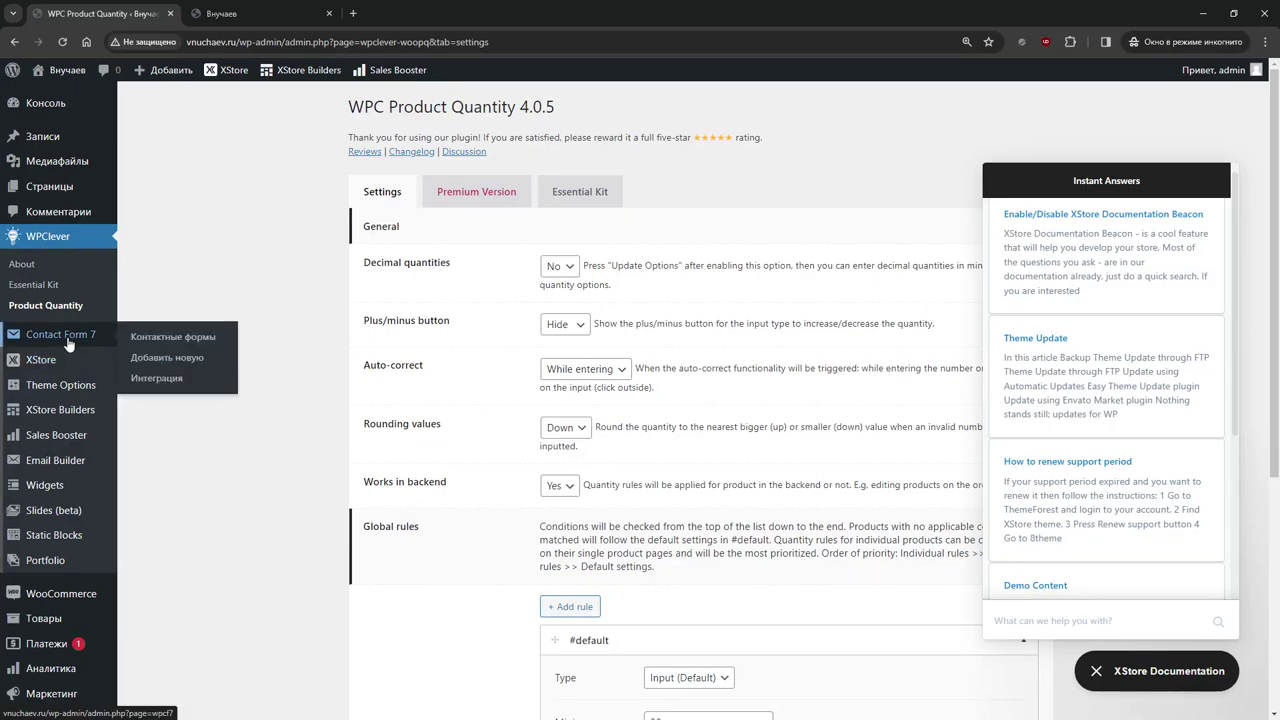
pyautogui.moveTo(84, 388)
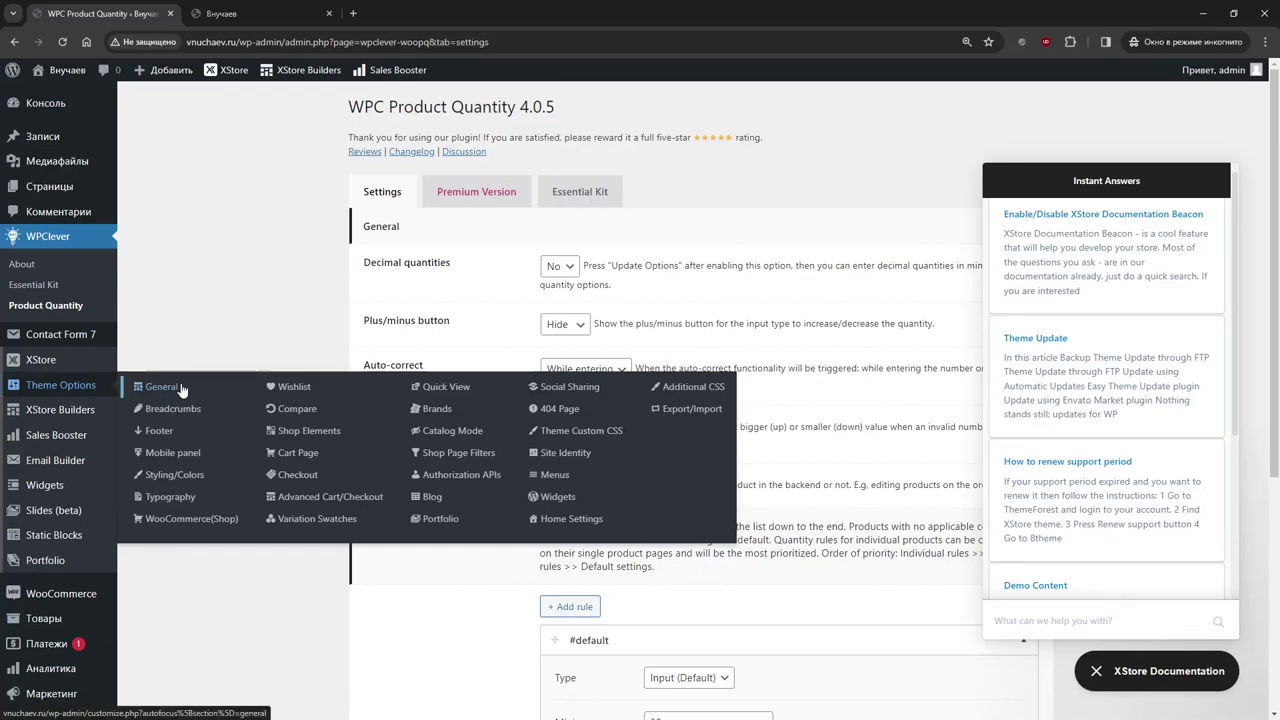
pyautogui.click(203, 480)
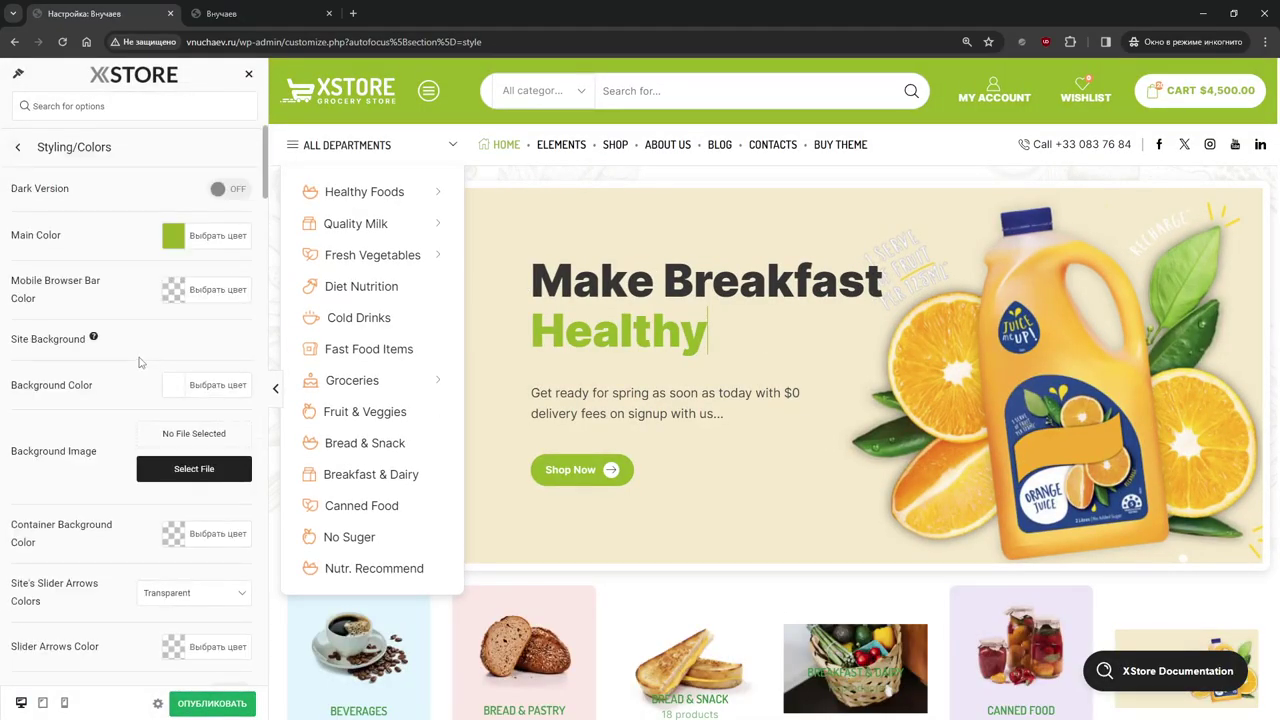
pyautogui.scroll(-3, 140, 358)
pyautogui.scroll(-10, 140, 358)
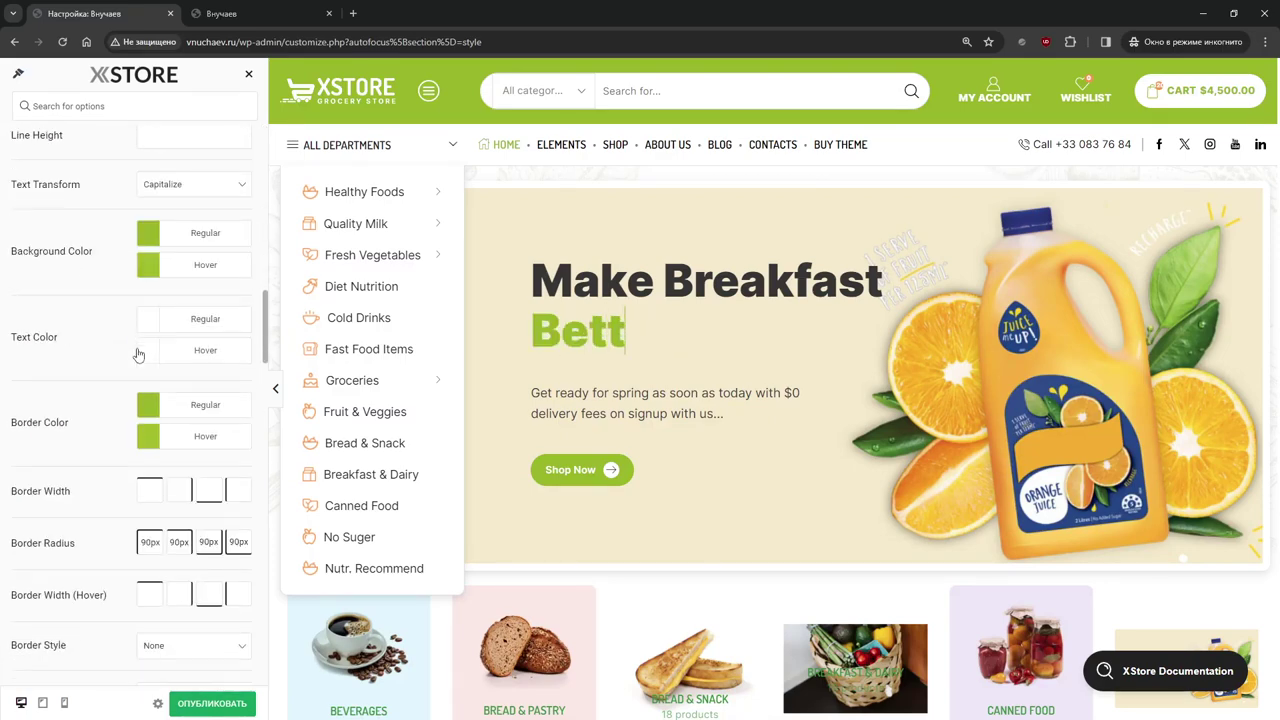
pyautogui.scroll(-10, 139, 352)
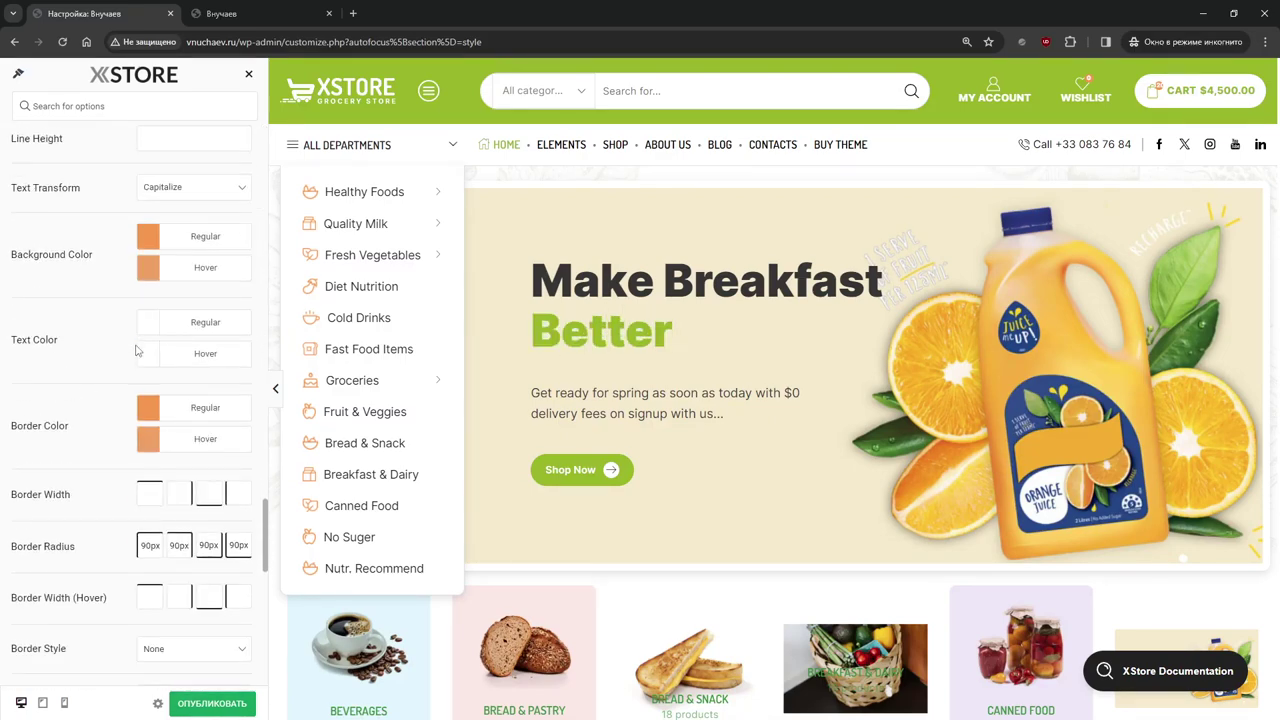
pyautogui.scroll(-6, 137, 350)
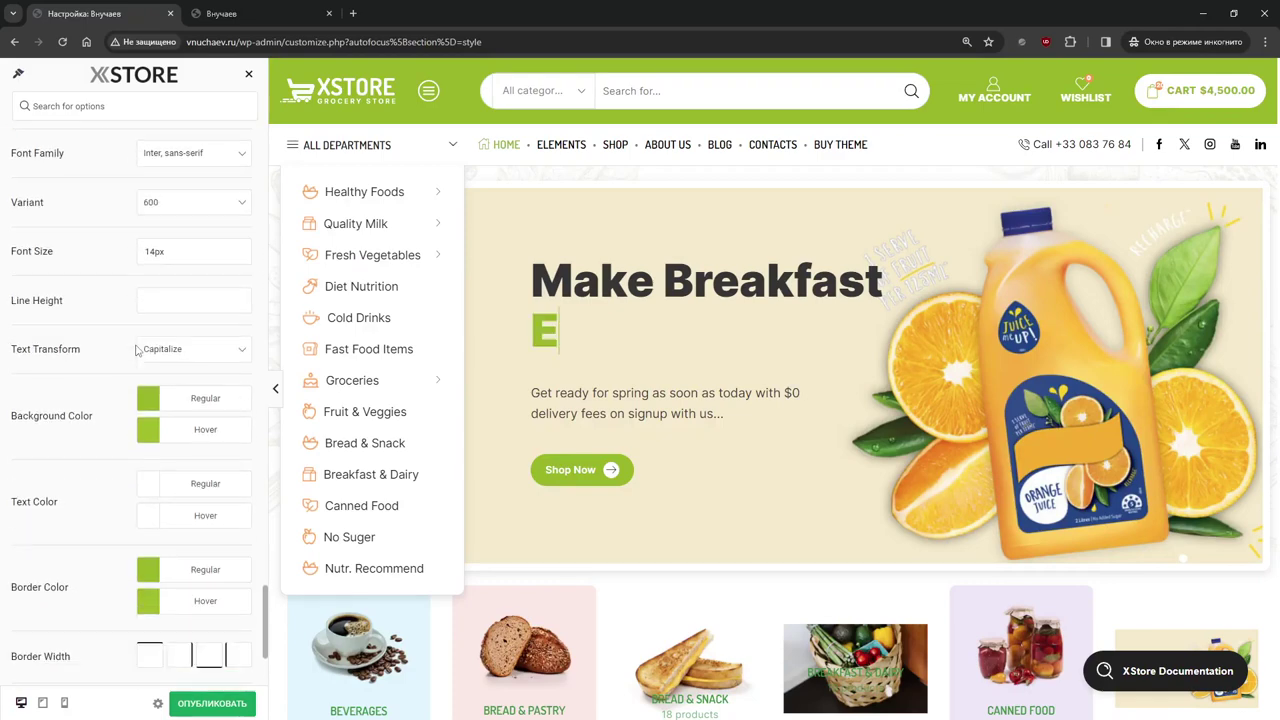
pyautogui.scroll(-1, 137, 350)
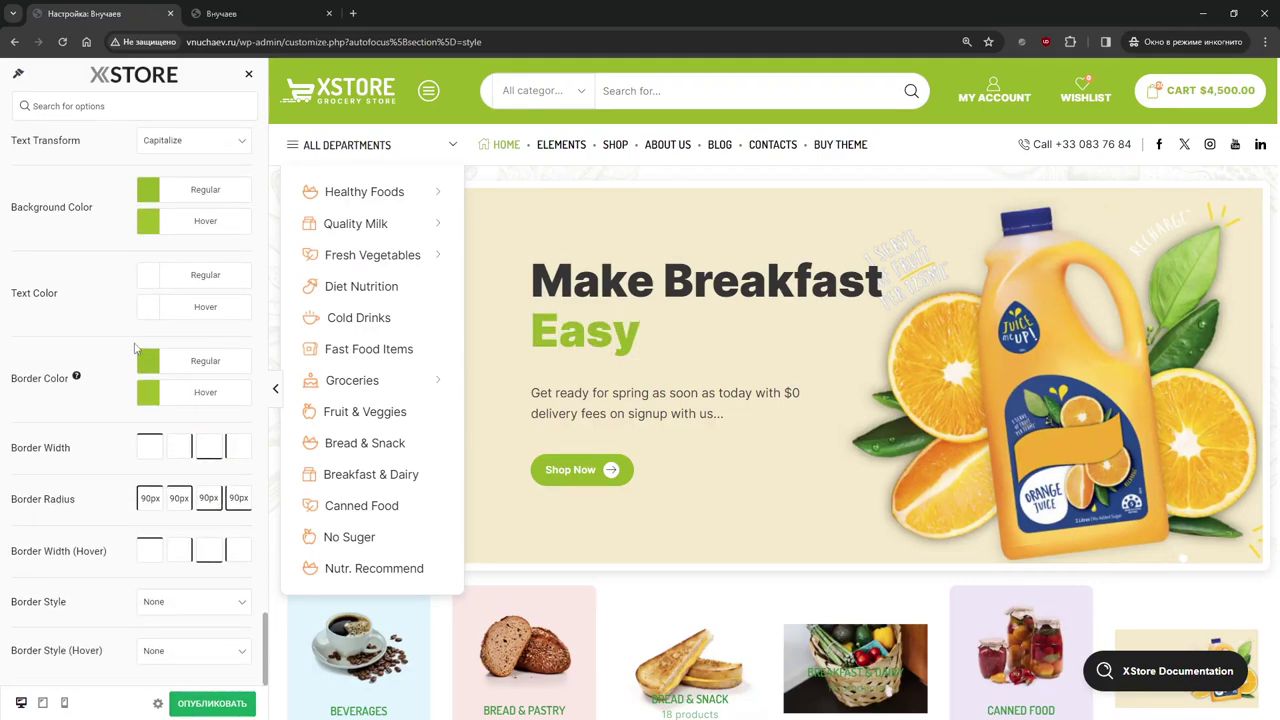
pyautogui.scroll(15, 137, 350)
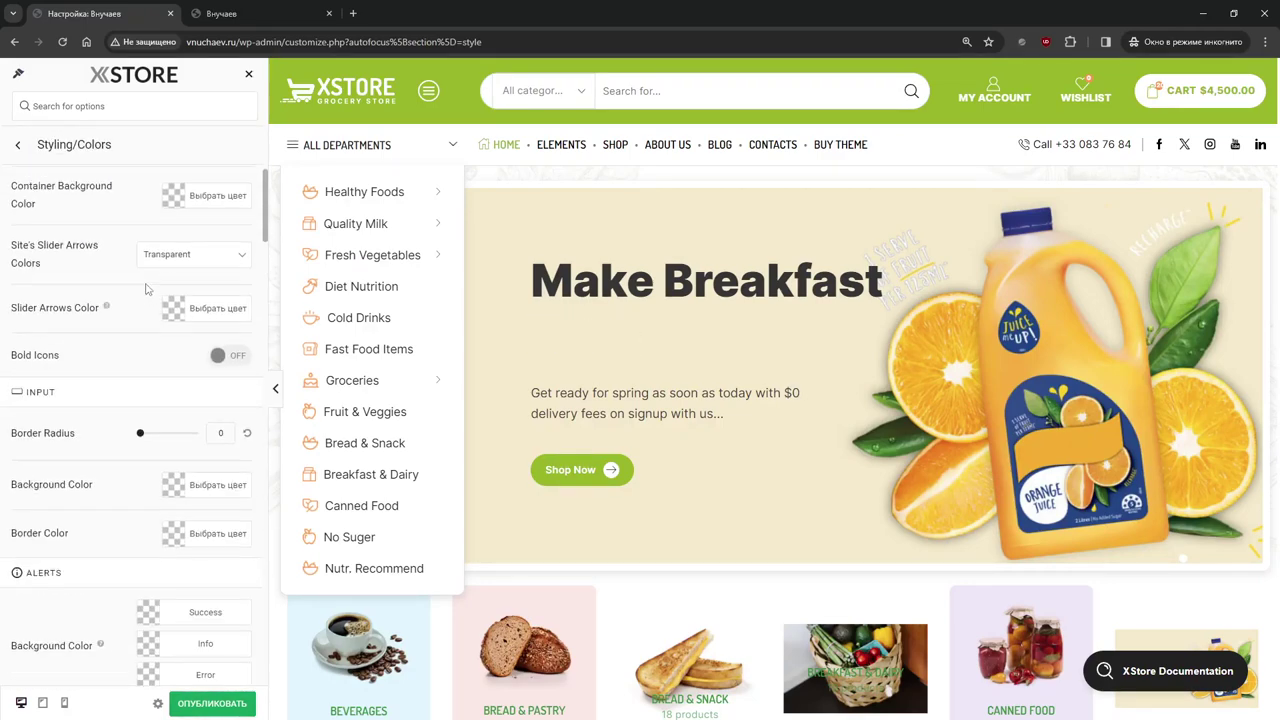
pyautogui.scroll(4, 145, 288)
# Return to the main theme options list and look through the remaining sections
pyautogui.click(17, 144)
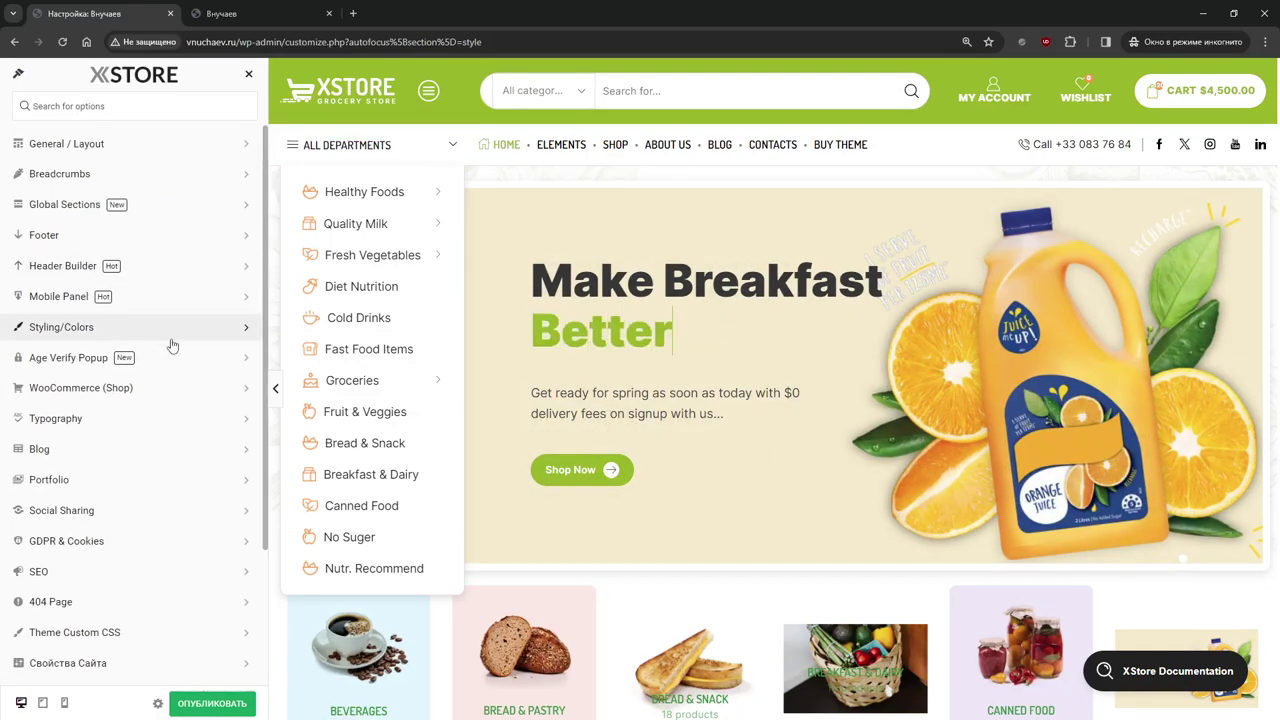
pyautogui.scroll(-1, 172, 345)
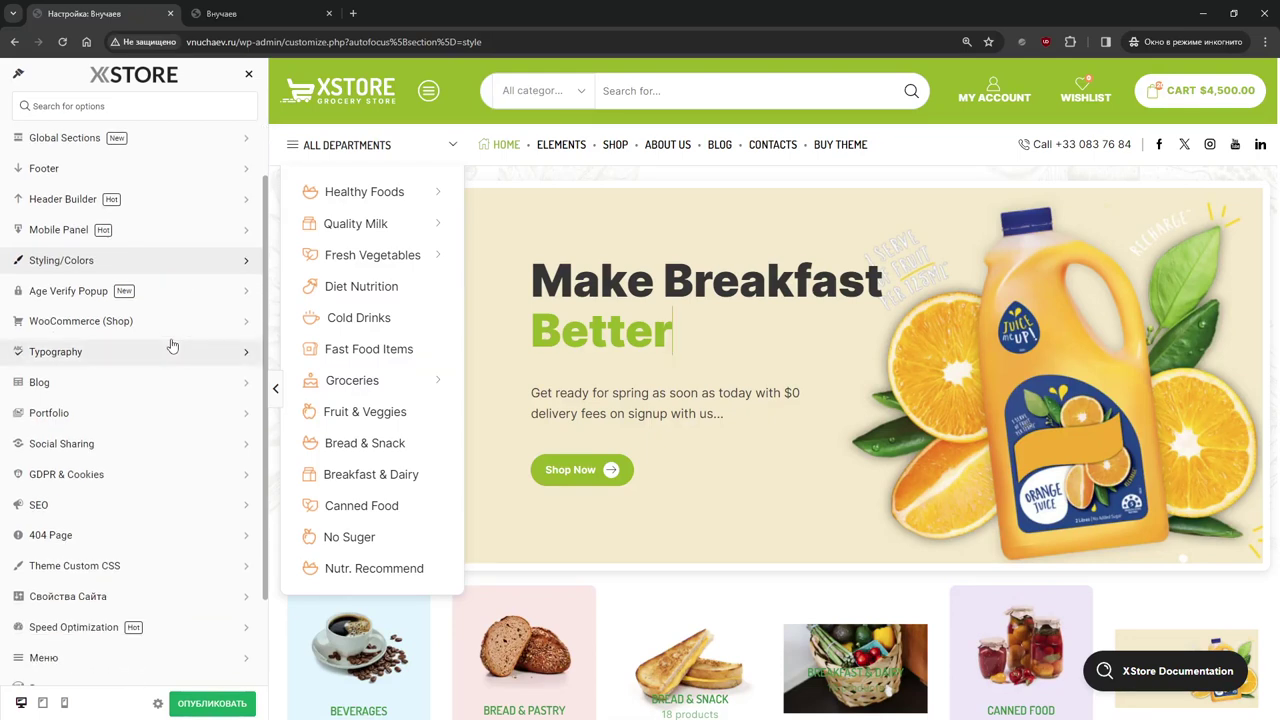
pyautogui.scroll(-1, 172, 345)
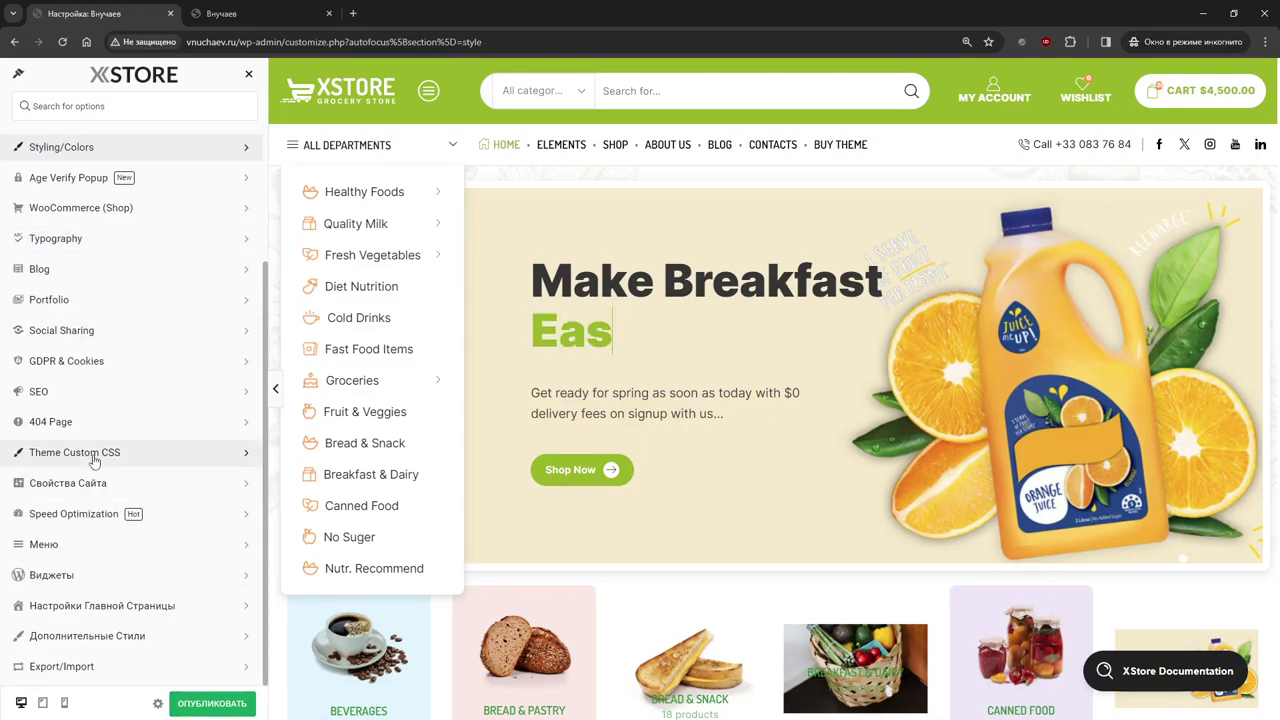